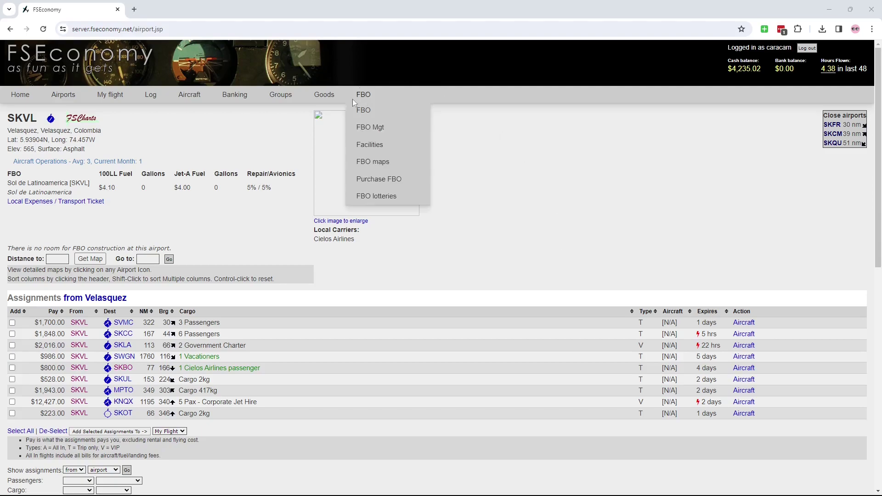
pyautogui.moveTo(357, 98)
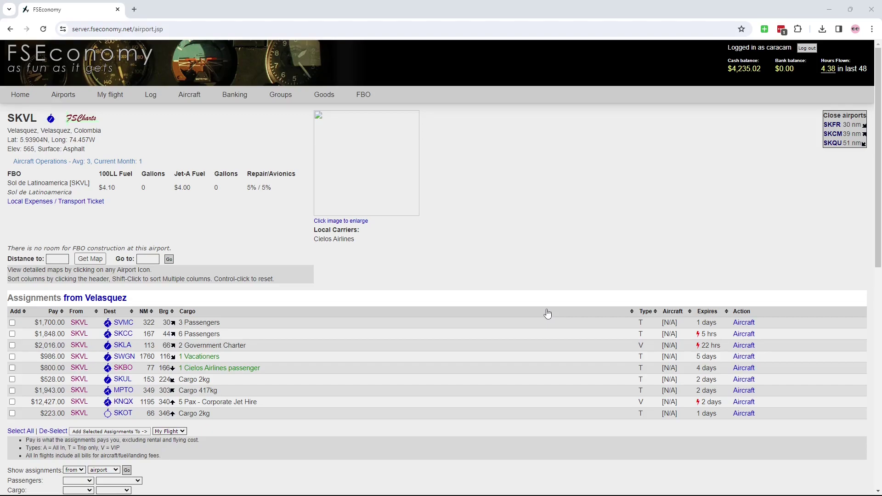
pyautogui.hotkey('alt', 'Left')
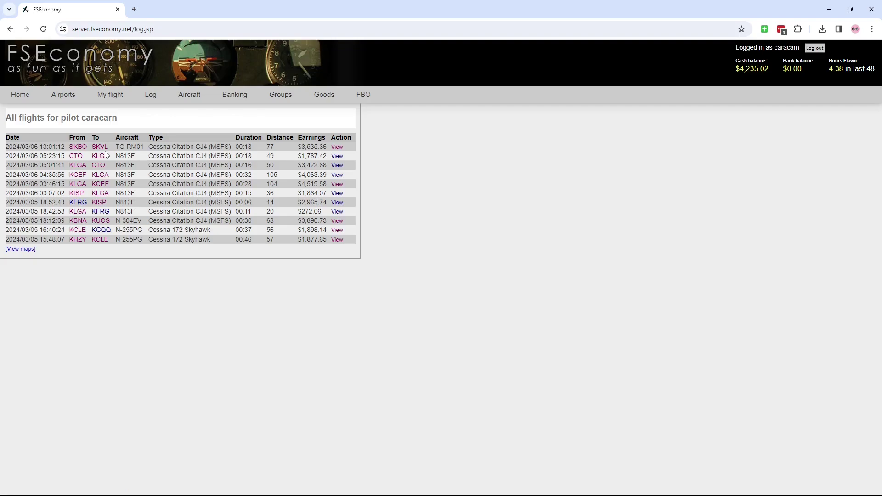
# Open the payment logs, review the March 2024 monthly statement down to its total, and return to the payments list
pyautogui.moveTo(151, 95)
pyautogui.click(158, 130)
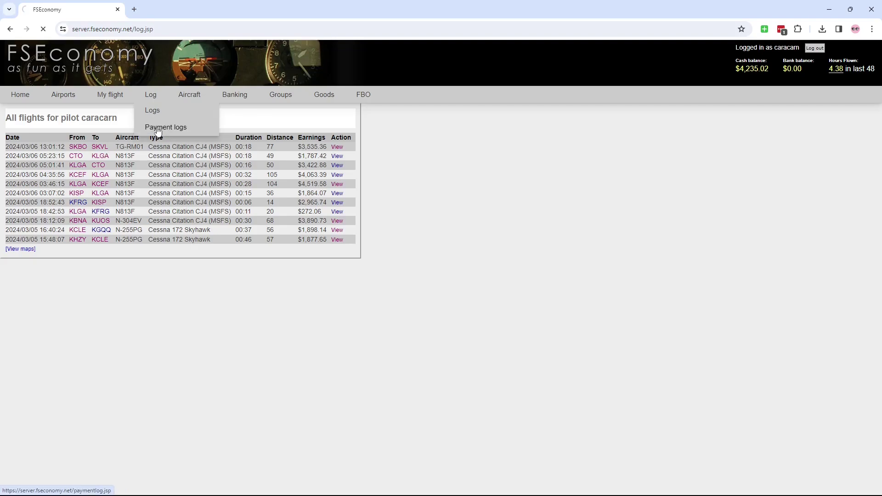
pyautogui.click(158, 131)
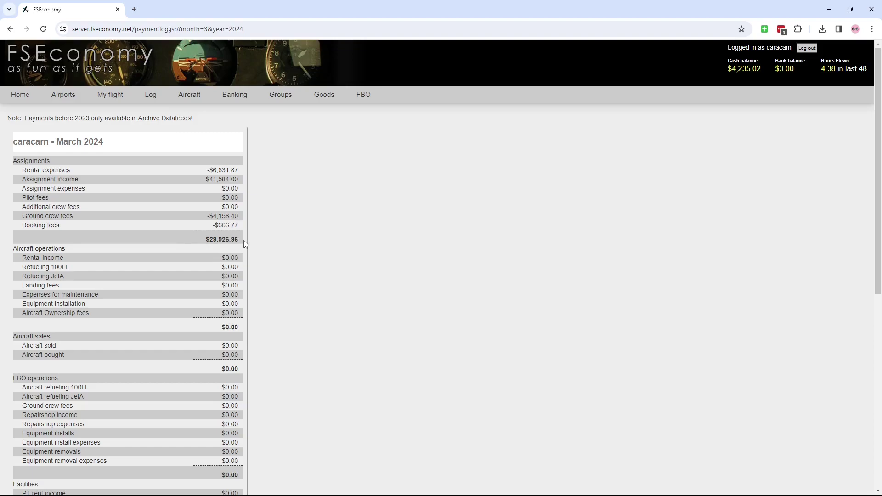
pyautogui.scroll(-8, 245, 243)
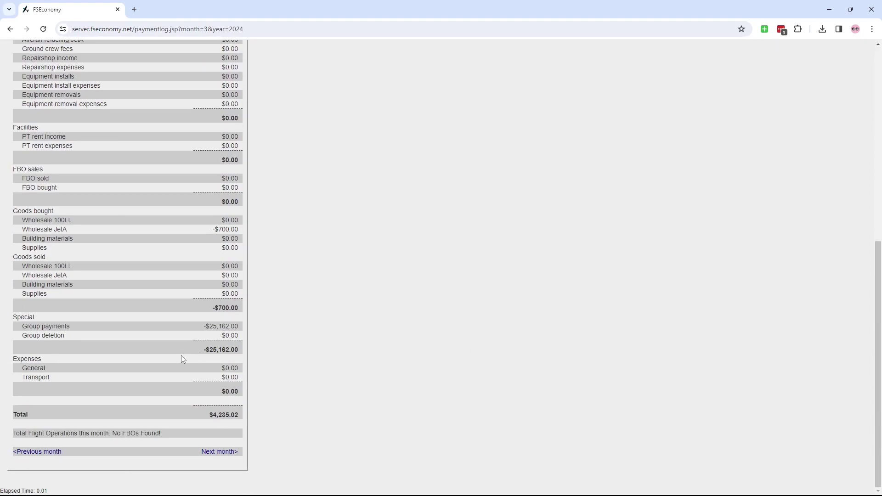
pyautogui.hotkey('alt', 'Left')
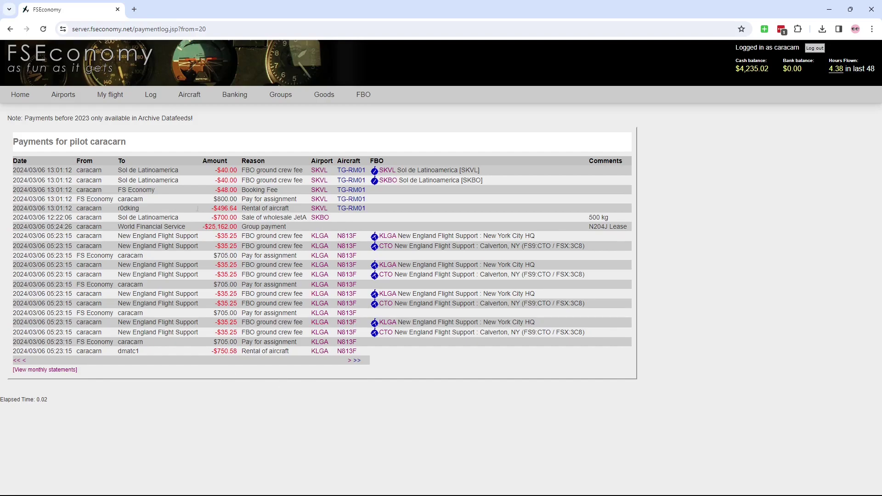
# Open the flight logs and examine the recorded flights, highlighting the 2024/03/06 flight from CTO to KLGA
pyautogui.moveTo(150, 100)
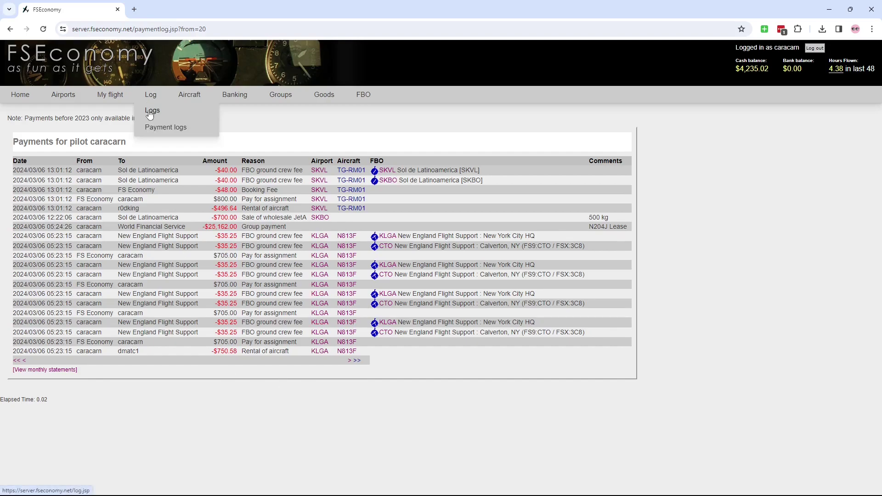
pyautogui.click(151, 113)
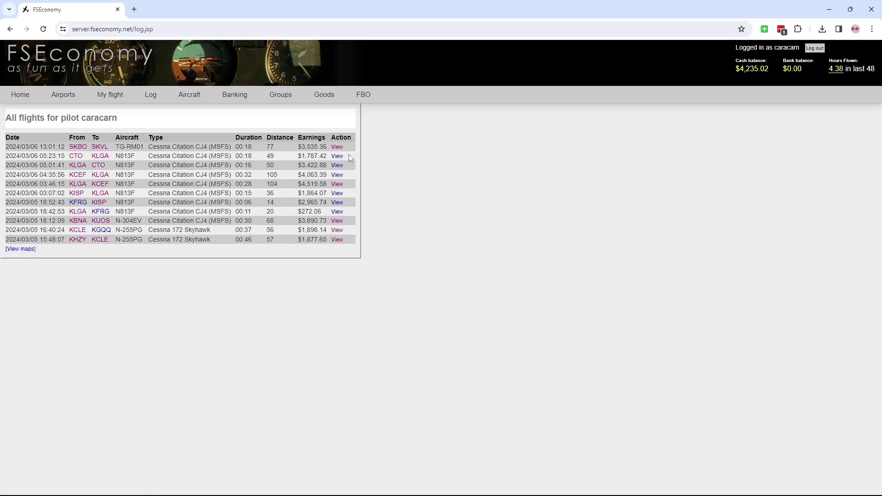
pyautogui.moveTo(349, 154); pyautogui.dragTo(6, 157)
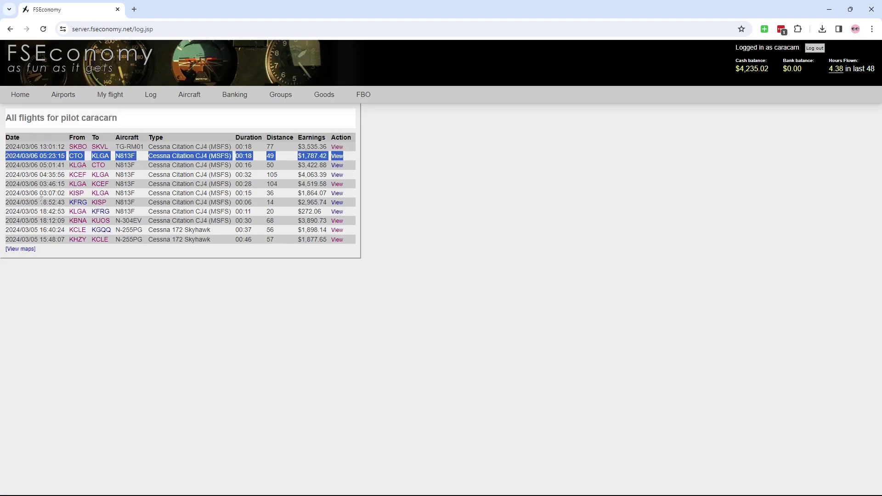
pyautogui.click(287, 201)
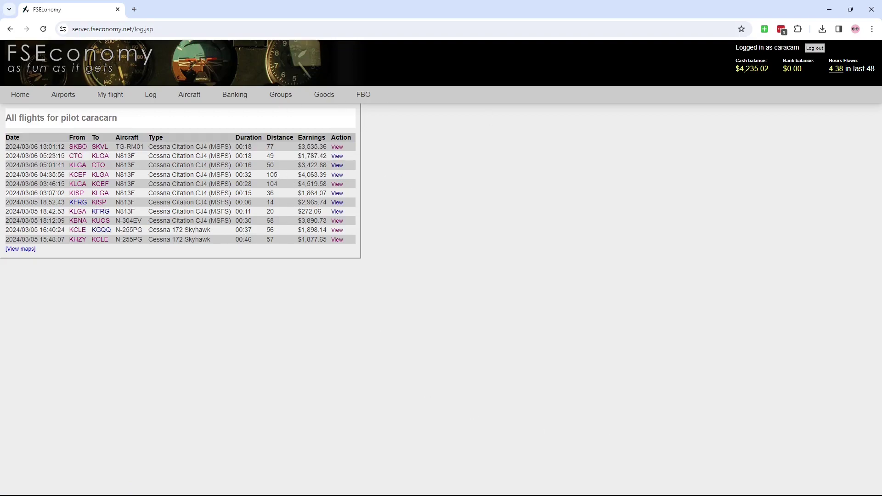
pyautogui.click(342, 239)
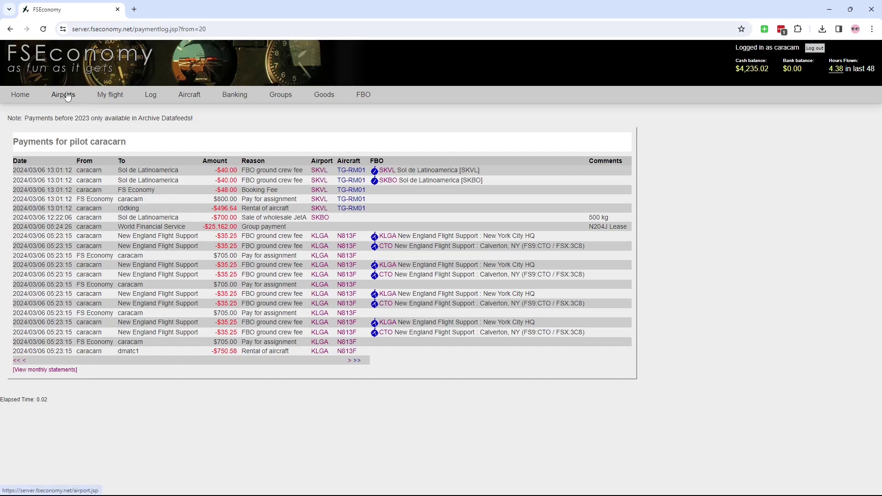
# Open the SKVL airport page and examine its assignments, available aircraft and goods
pyautogui.moveTo(146, 98)
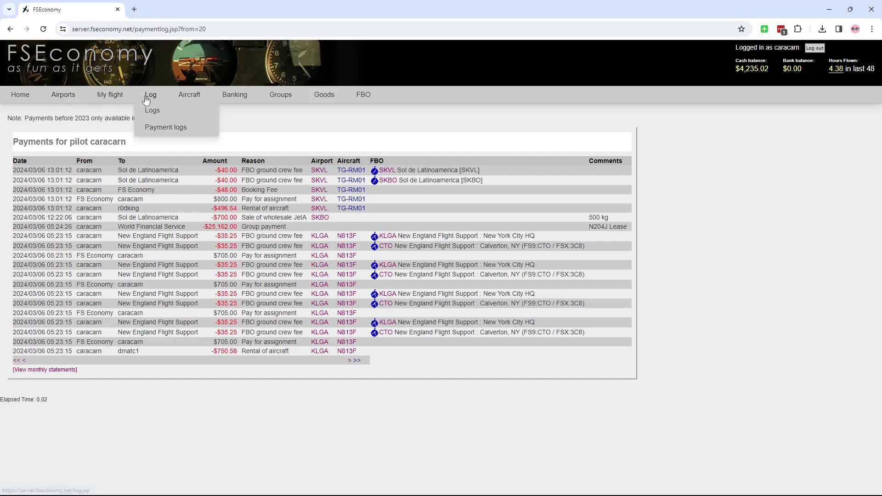
pyautogui.moveTo(187, 102)
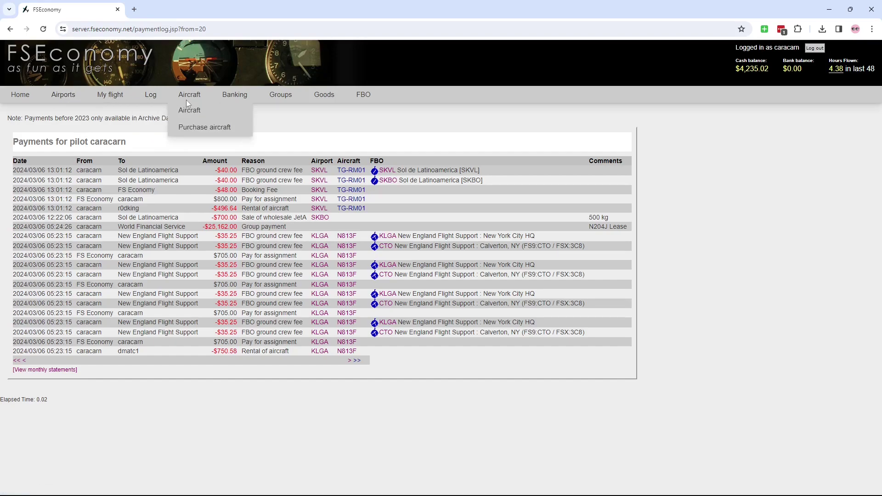
pyautogui.click(319, 180)
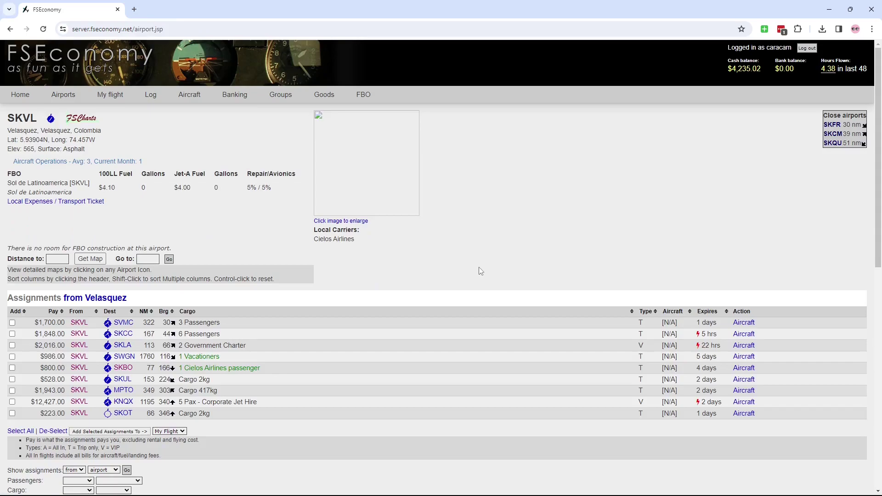
pyautogui.scroll(-5, 483, 269)
pyautogui.scroll(3, 483, 269)
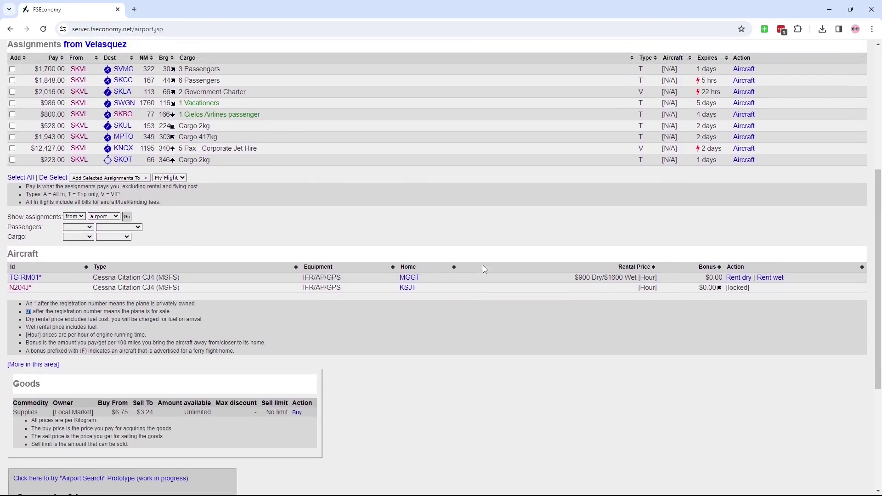
pyautogui.scroll(1, 483, 269)
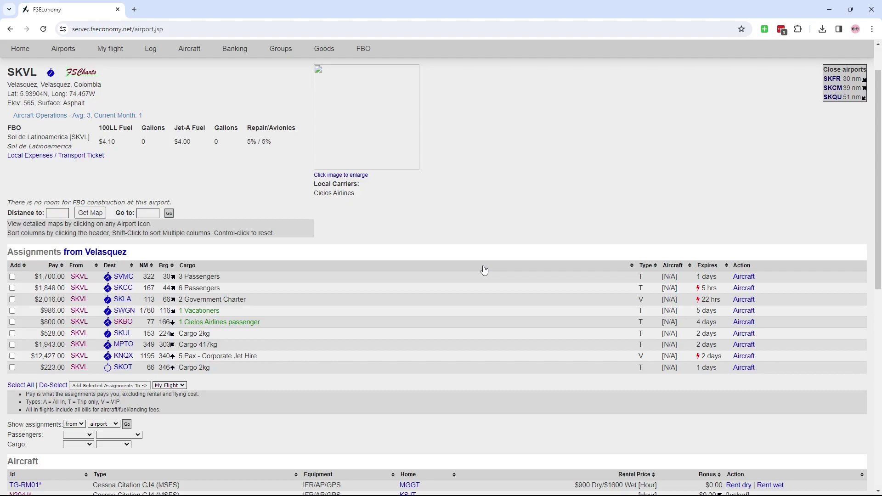
pyautogui.scroll(1, 472, 296)
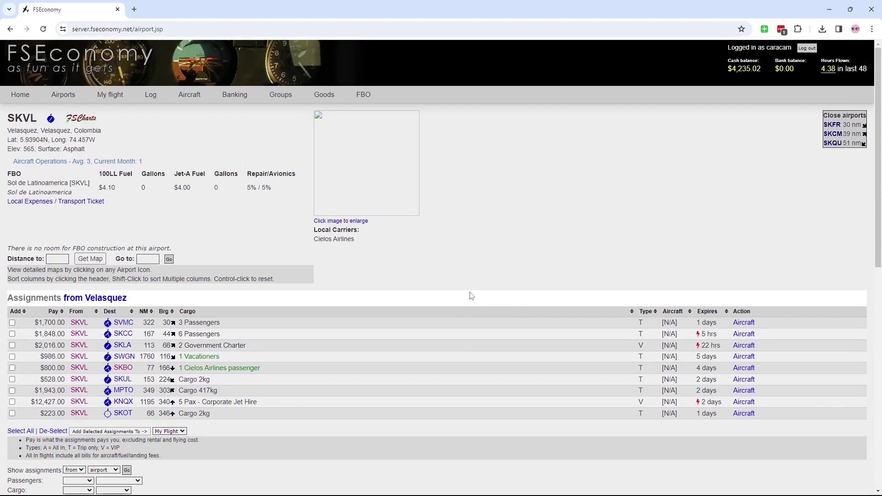
# Set the airport search to airports that have assignments and a rentable Cessna Citation CJ4 (MSFS)
pyautogui.scroll(-10, 471, 296)
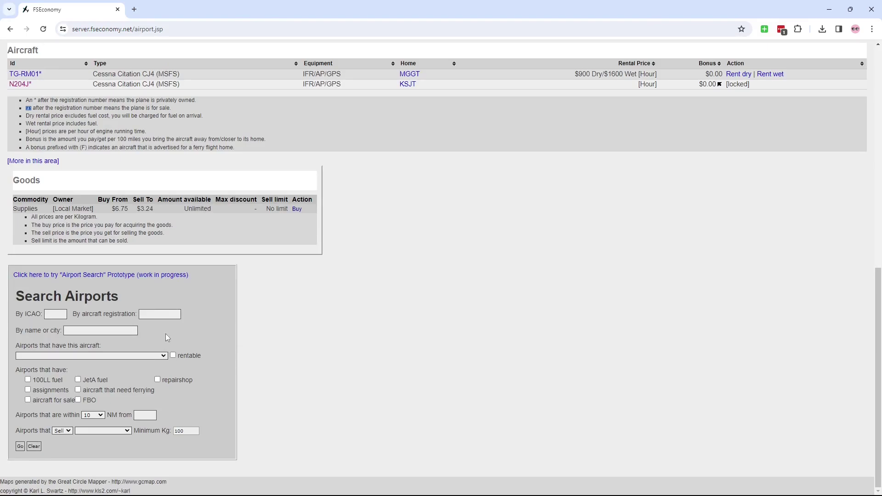
pyautogui.click(70, 355)
pyautogui.scroll(-20, 72, 409)
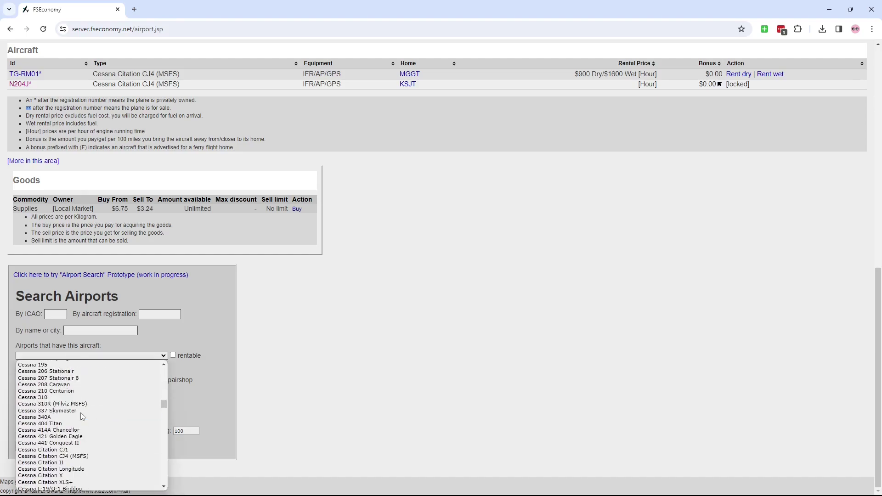
pyautogui.click(74, 456)
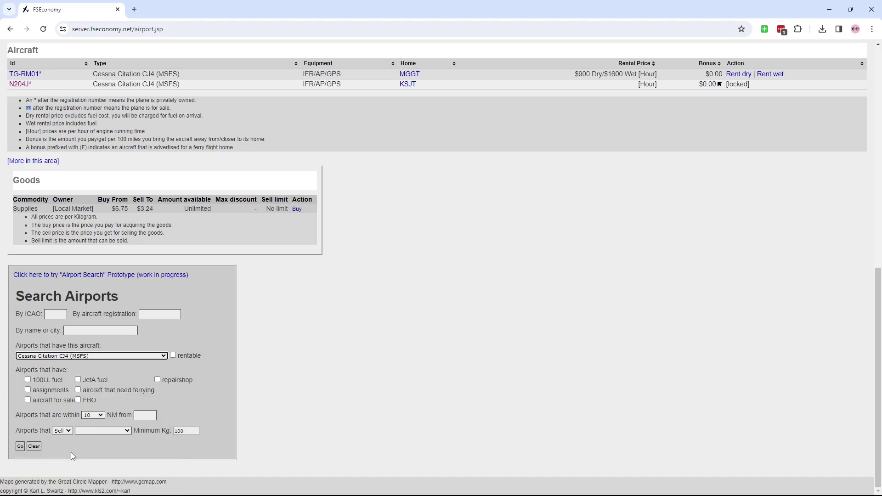
pyautogui.click(180, 356)
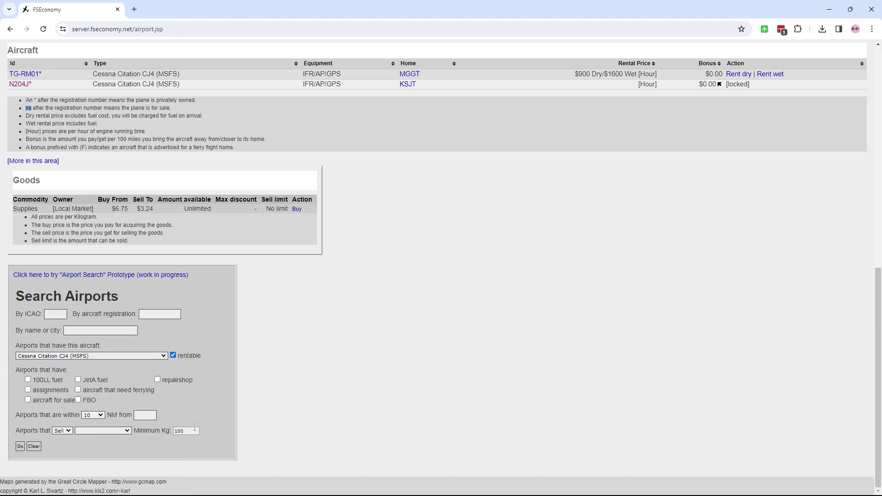
pyautogui.click(28, 390)
pyautogui.click(100, 415)
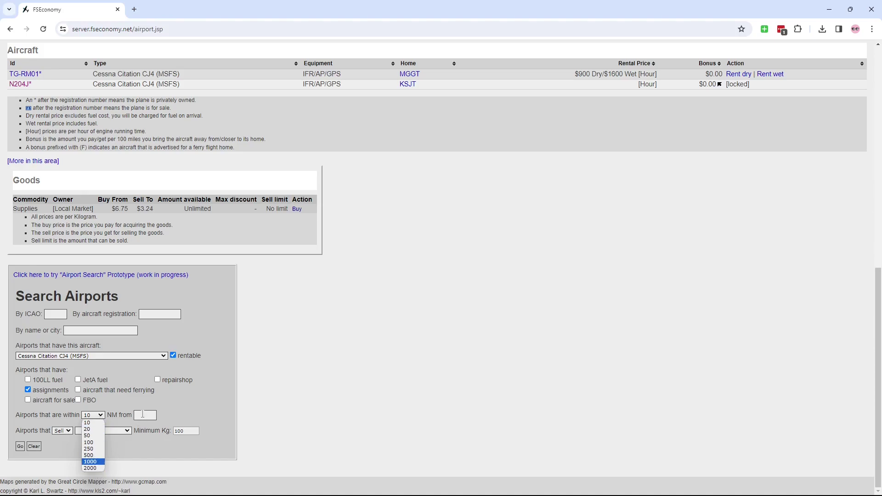
pyautogui.click(167, 400)
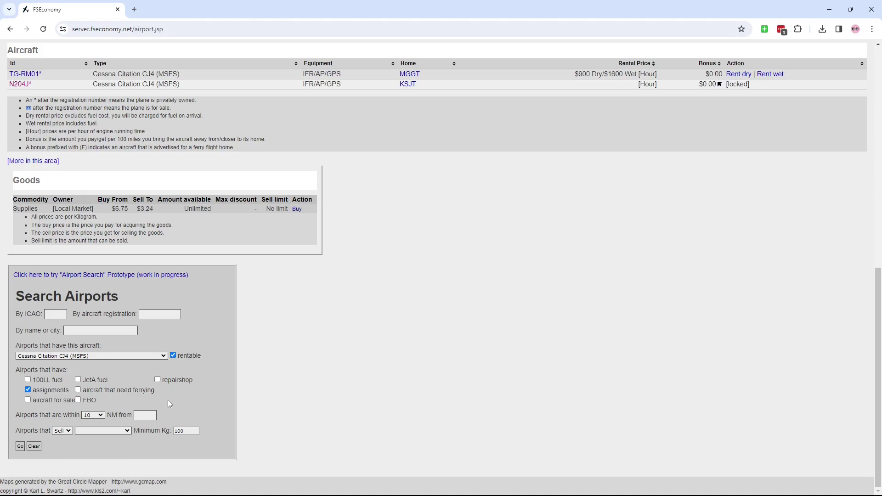
# Review the aircraft and assignments at SKVL and open the details of aircraft TG-RM01
pyautogui.scroll(2, 367, 333)
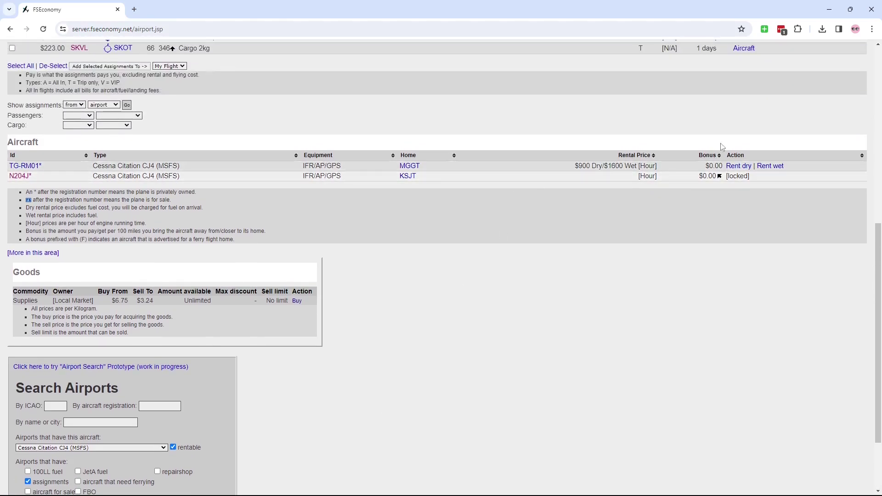
pyautogui.scroll(2, 407, 295)
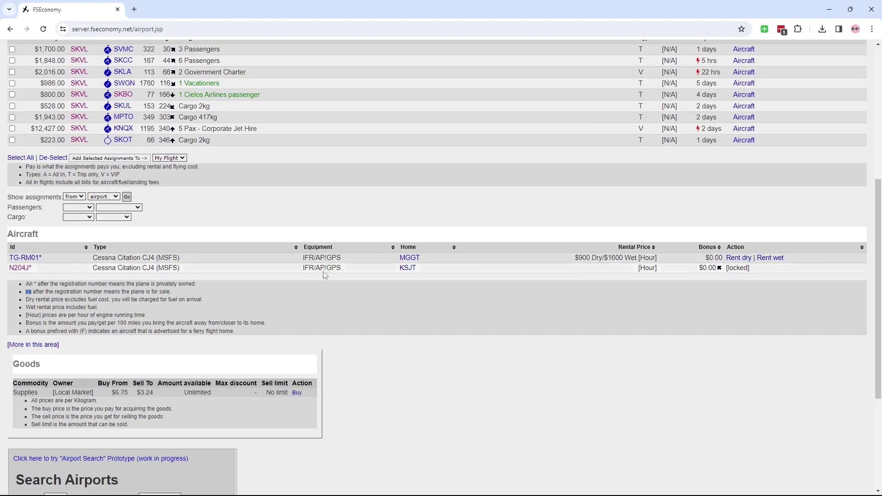
pyautogui.scroll(3, 297, 230)
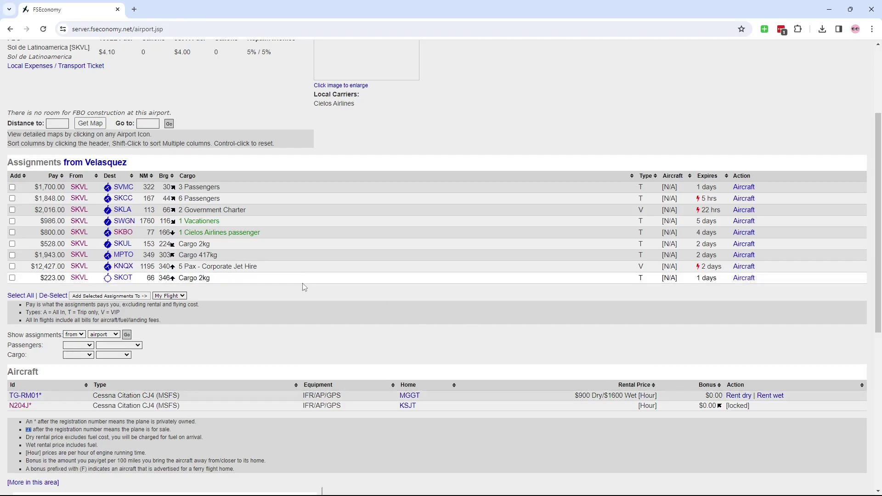
pyautogui.scroll(2, 416, 282)
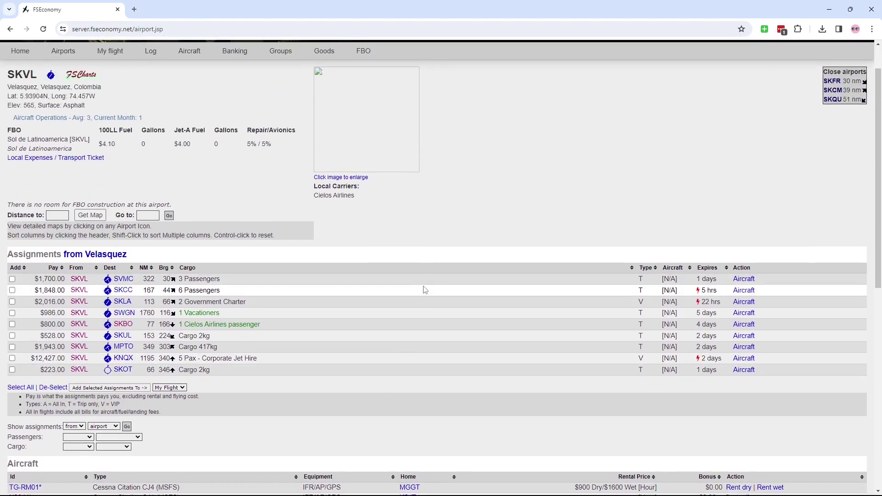
pyautogui.scroll(-3, 424, 291)
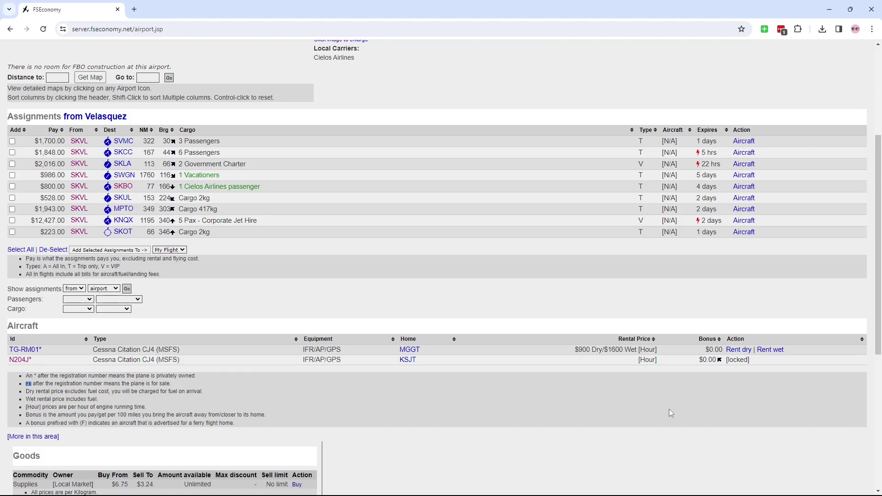
pyautogui.click(25, 353)
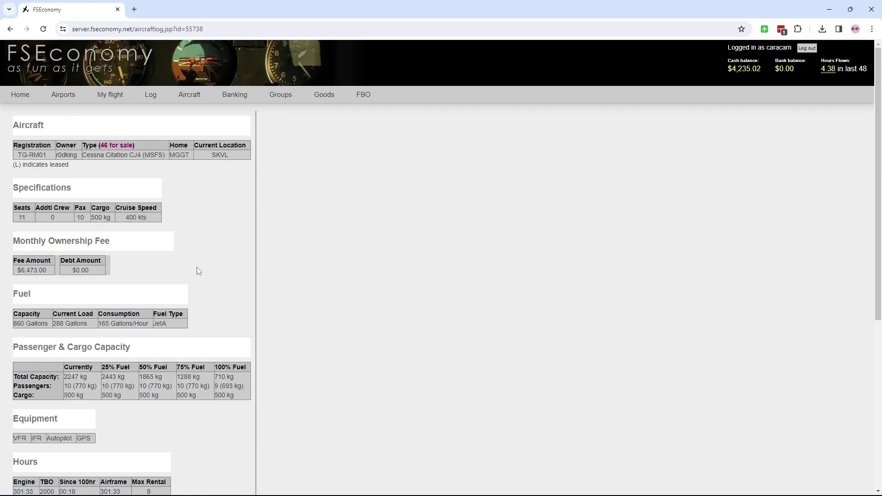
# Examine the specifications of TG-RM01, including its passenger capacity at each fuel load
pyautogui.scroll(-1, 209, 276)
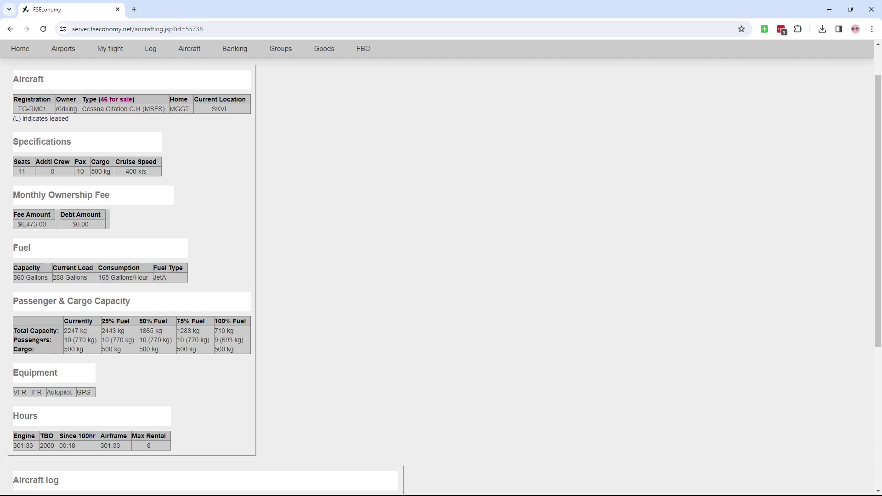
pyautogui.moveTo(64, 340); pyautogui.dragTo(216, 341)
pyautogui.click(241, 345)
pyautogui.click(207, 340)
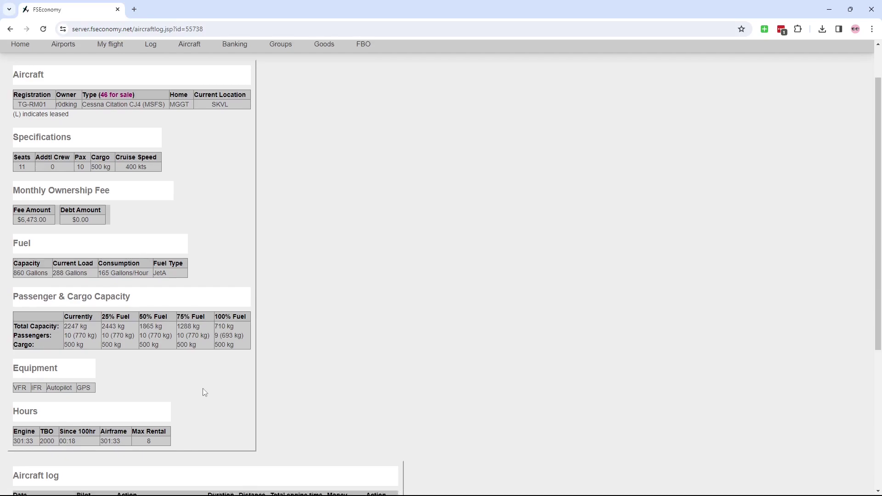
# View the maintenance report of the 100 hour check from 2024/02/20 in the aircraft log and close the invoice
pyautogui.scroll(-1, 202, 387)
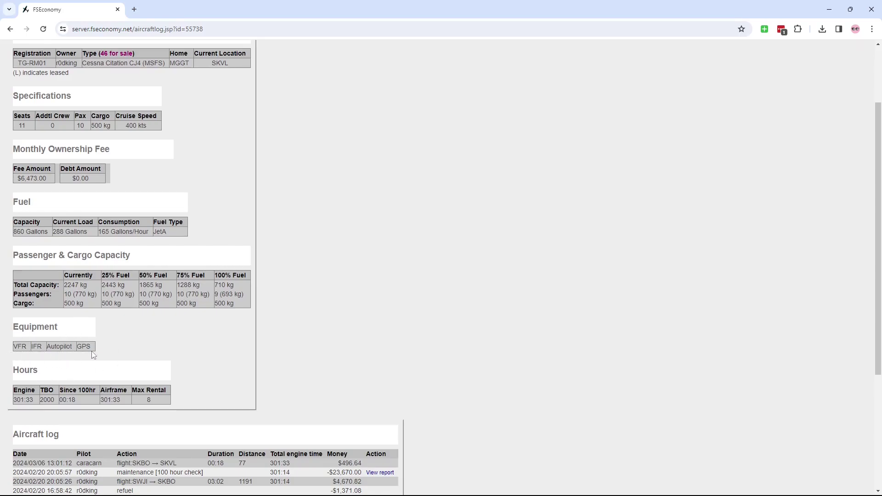
pyautogui.scroll(-2, 167, 354)
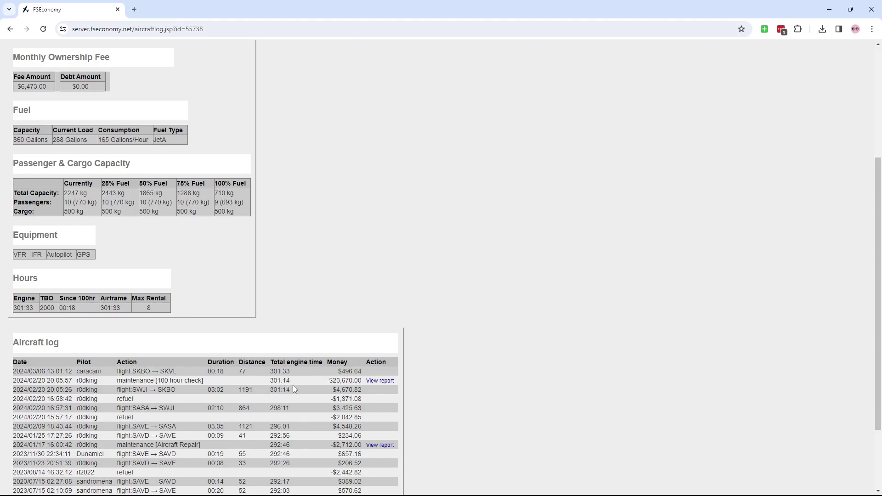
pyautogui.click(379, 380)
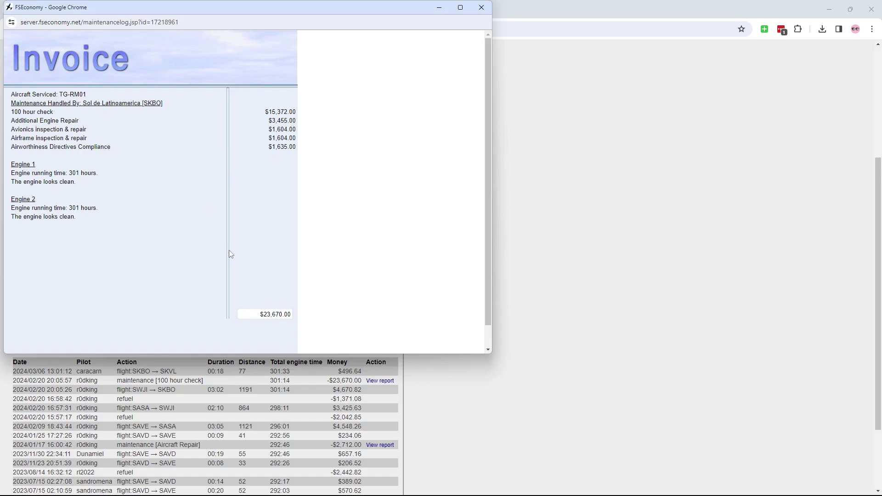
pyautogui.click(480, 8)
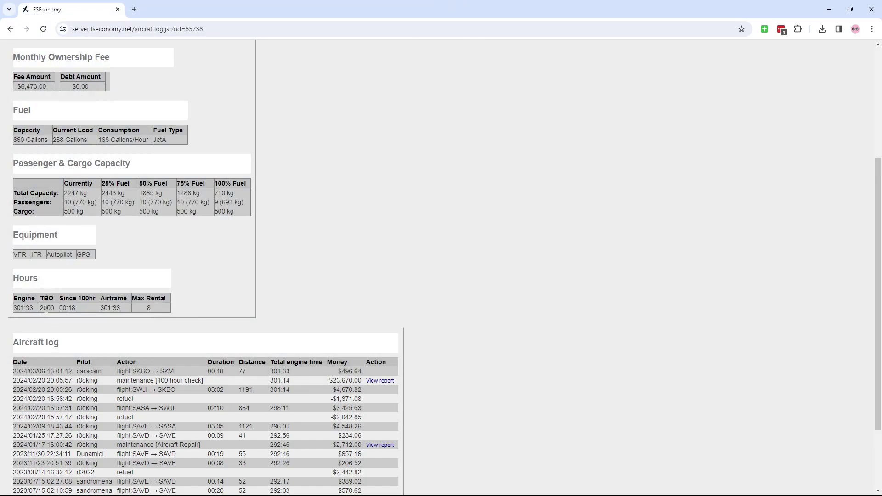
# View the maintenance report of the Aircraft Repair from 2024/01/17 in the aircraft log and close the invoice
pyautogui.scroll(-2, 206, 296)
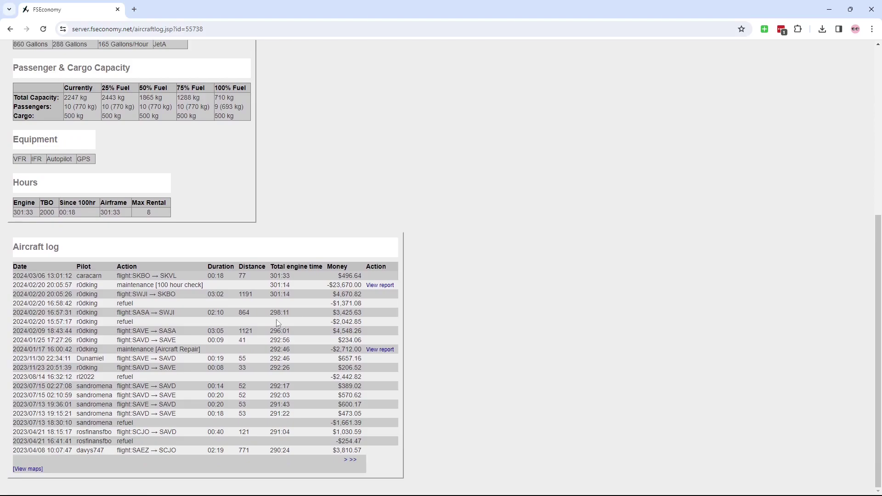
pyautogui.click(380, 349)
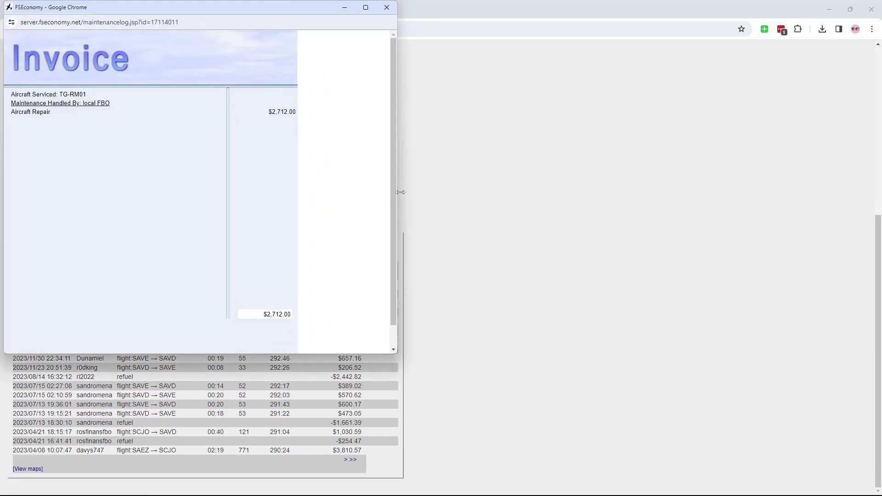
pyautogui.click(387, 8)
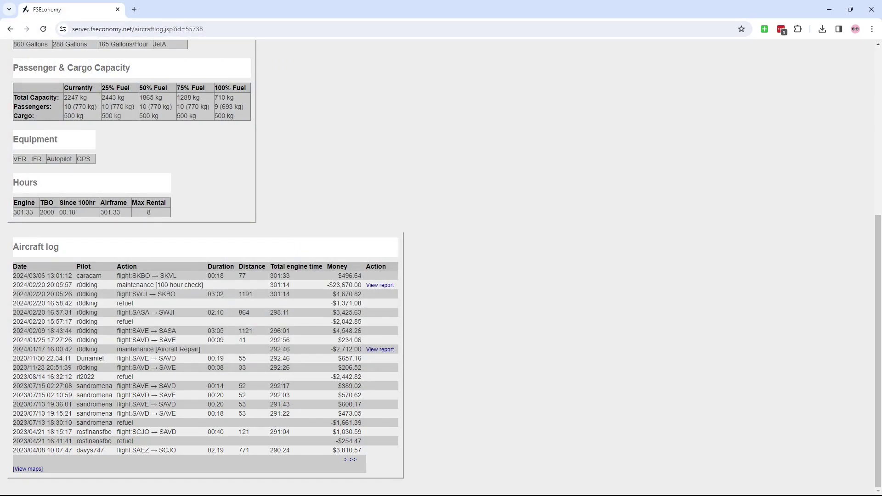
# Return to the SKVL airport page and review its assignments and the rental terms of the aircraft there
pyautogui.scroll(6, 305, 268)
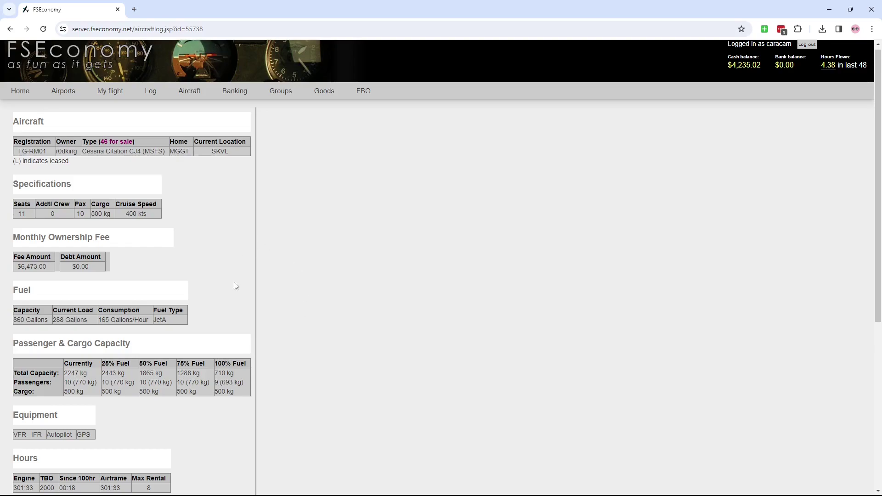
pyautogui.hotkey('alt', 'Left')
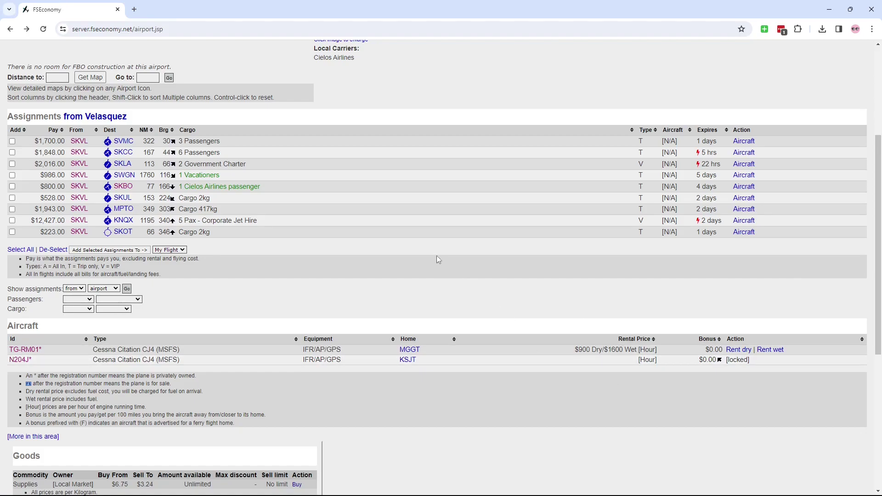
pyautogui.scroll(3, 437, 256)
pyautogui.scroll(-4, 676, 366)
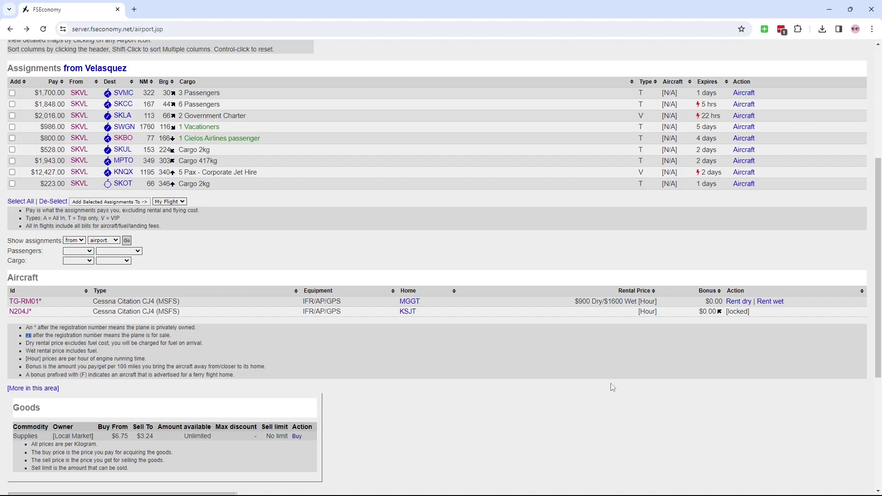
pyautogui.scroll(1, 577, 372)
pyautogui.scroll(2, 577, 371)
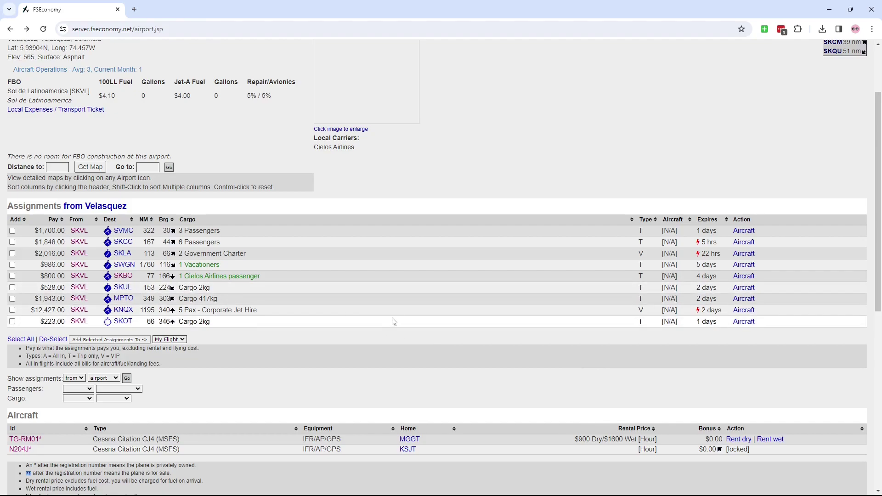
pyautogui.scroll(-2, 181, 366)
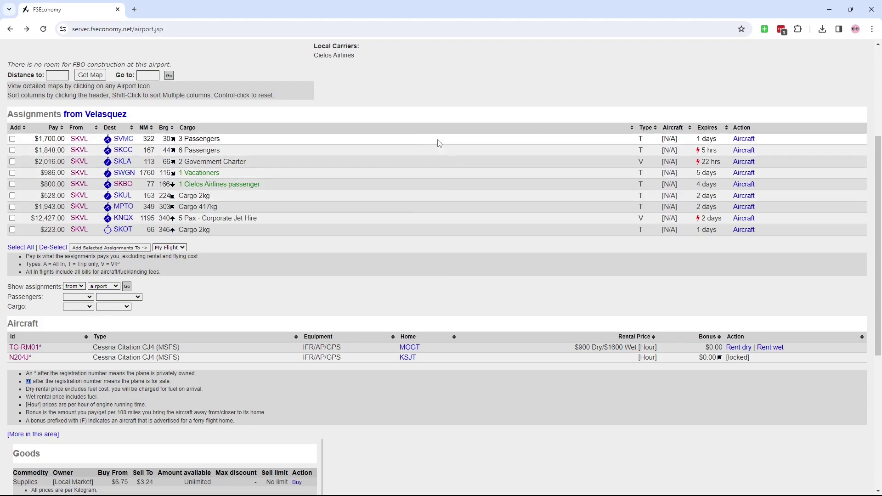
pyautogui.scroll(4, 278, 173)
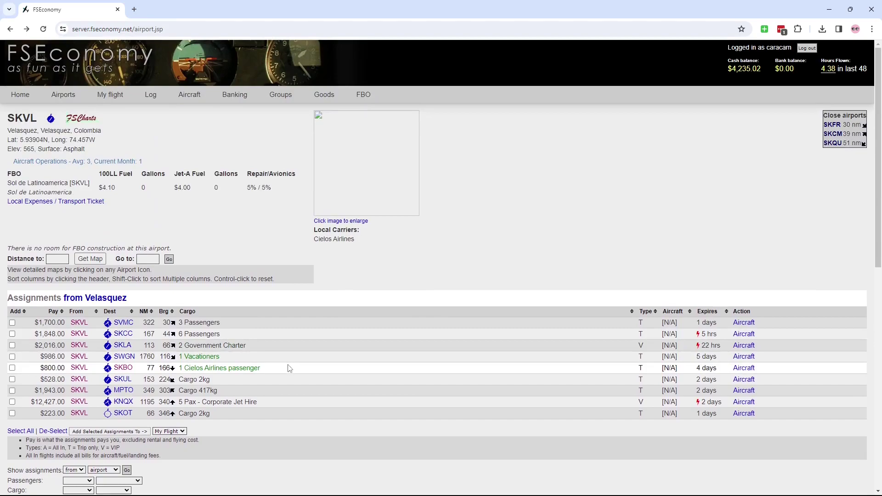
# Sort the SKVL assignments by distance and add the Cielos Airlines passenger assignment to SKBO to My Flight
pyautogui.click(143, 311)
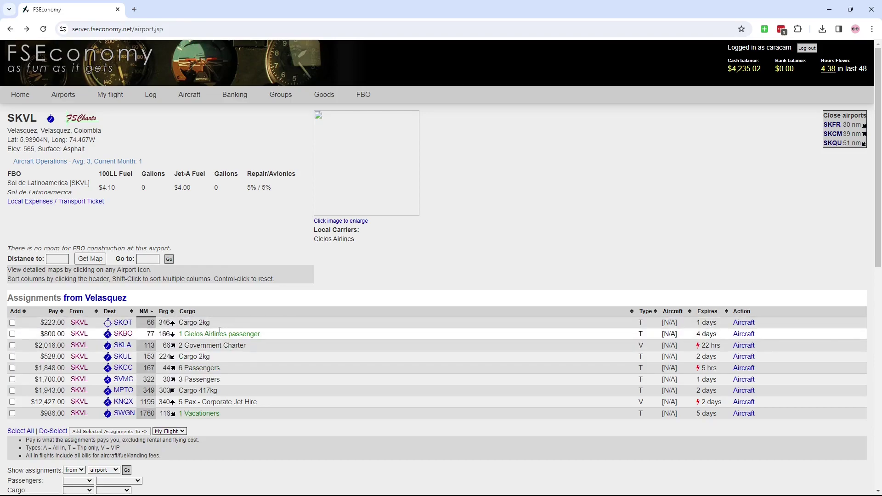
pyautogui.click(12, 334)
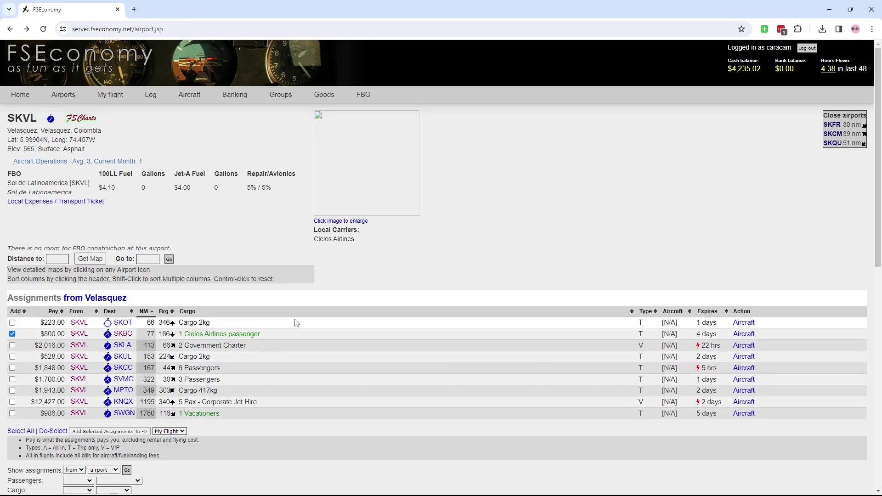
pyautogui.scroll(-3, 296, 321)
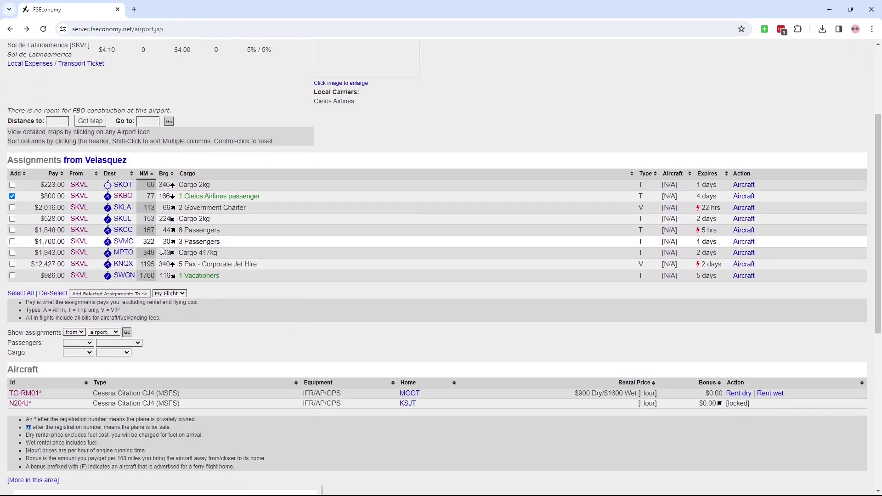
pyautogui.click(169, 298)
pyautogui.click(168, 300)
pyautogui.click(123, 294)
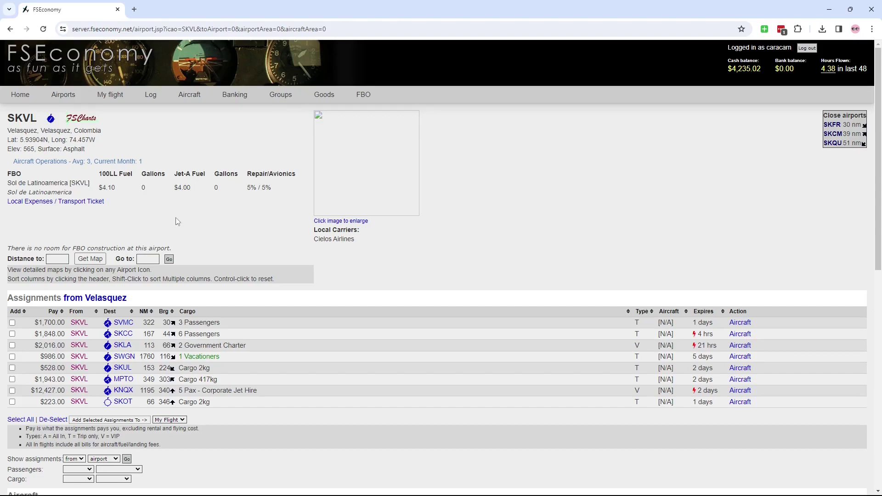
# Examine the remaining assignments, the aircraft list and the goods on the SKVL airport page
pyautogui.scroll(-4, 250, 293)
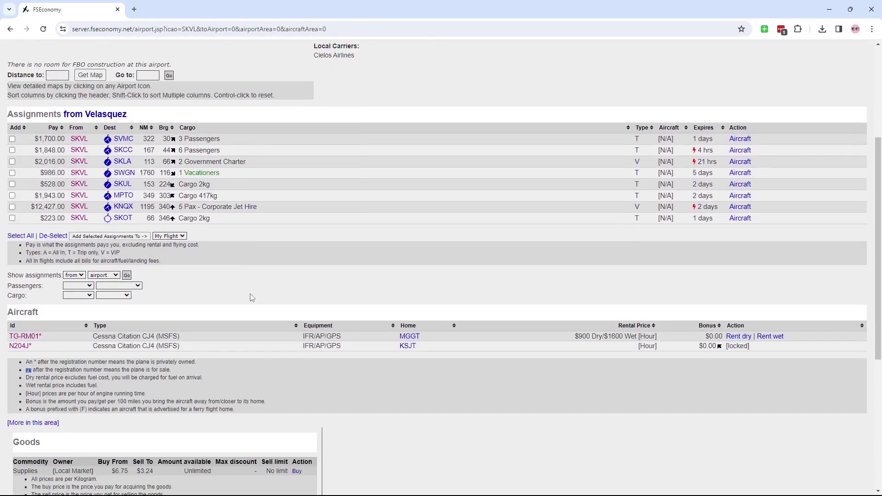
pyautogui.scroll(-3, 182, 419)
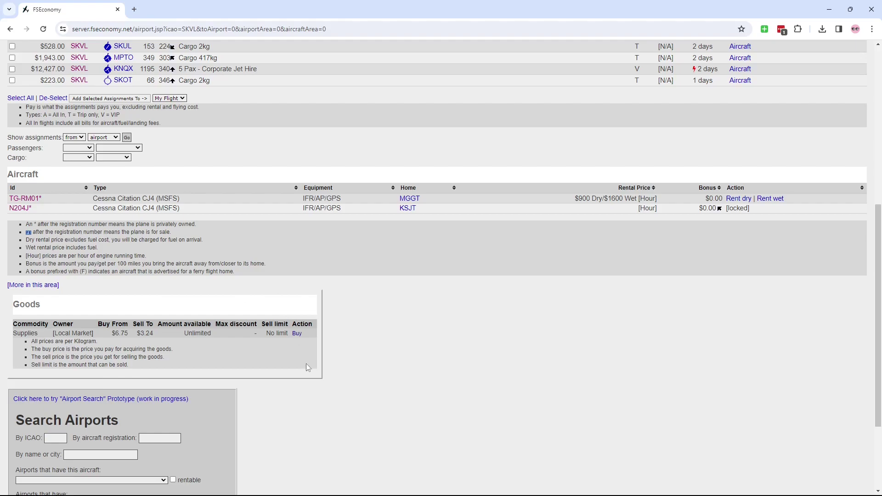
pyautogui.scroll(4, 307, 363)
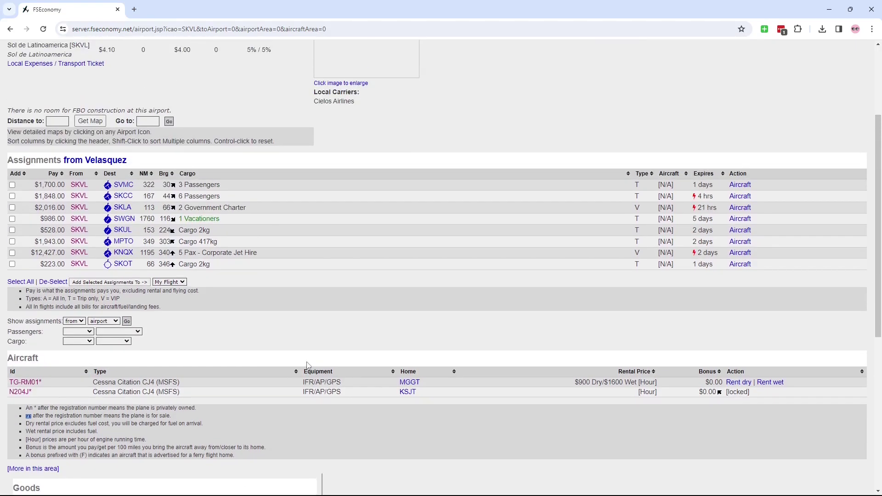
pyautogui.scroll(3, 306, 360)
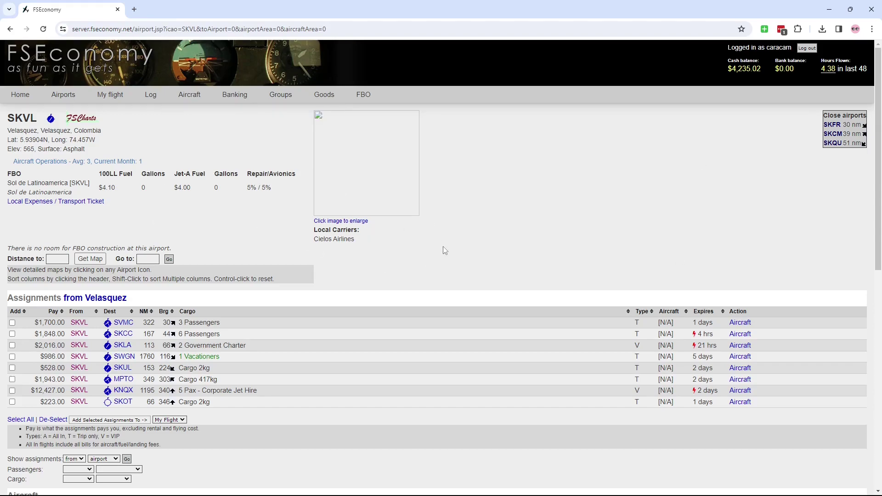
pyautogui.scroll(-1, 201, 399)
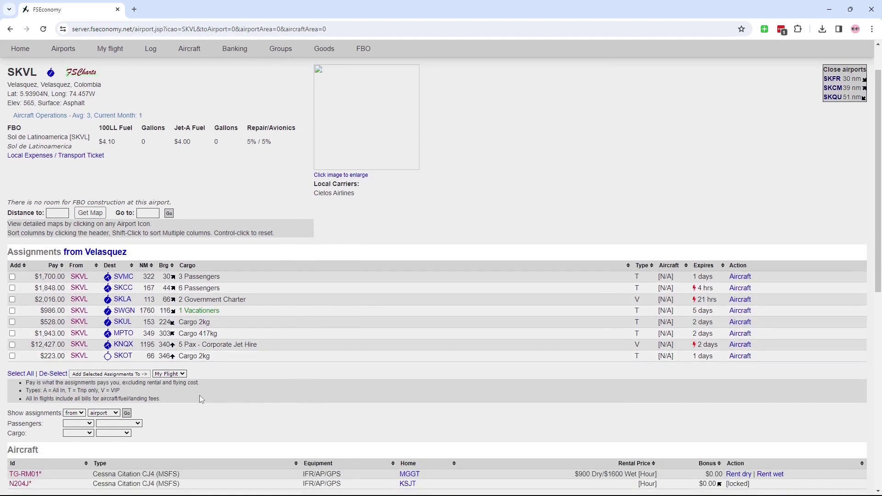
pyautogui.scroll(-2, 222, 418)
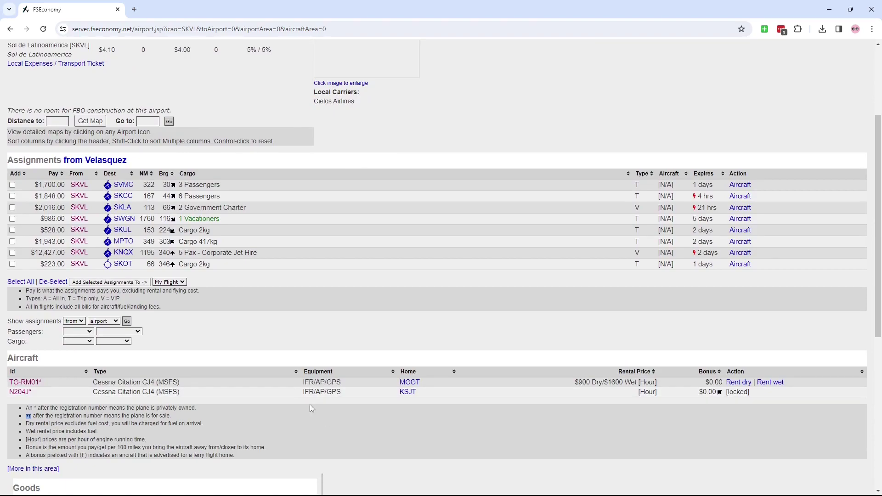
pyautogui.scroll(1, 214, 329)
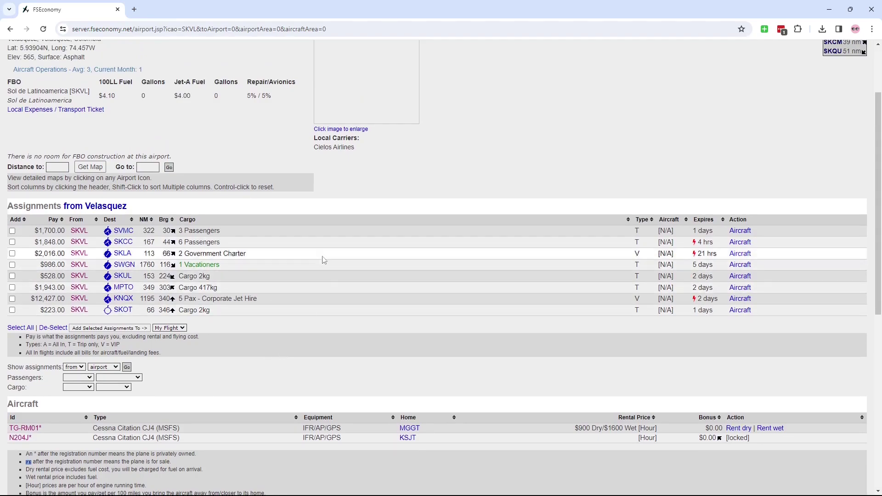
pyautogui.scroll(2, 476, 180)
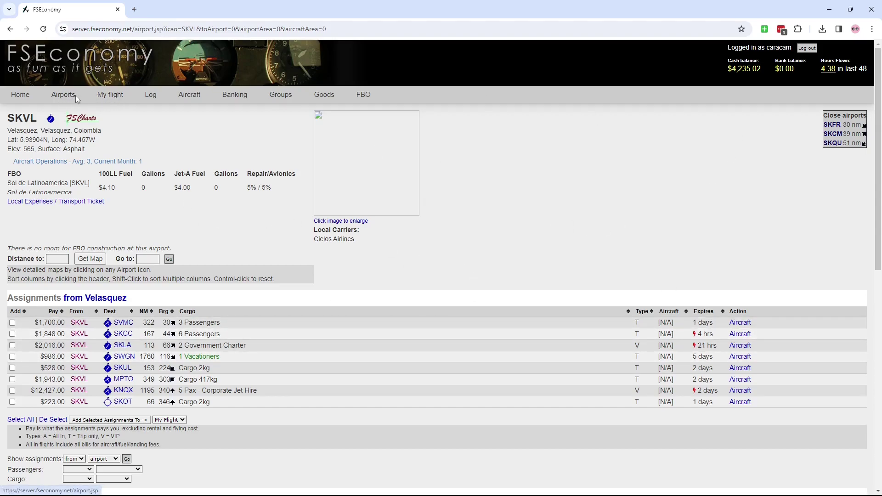
# Open My Flight and review the assignments ready to depart, the payload chart and the rented aircraft
pyautogui.click(110, 94)
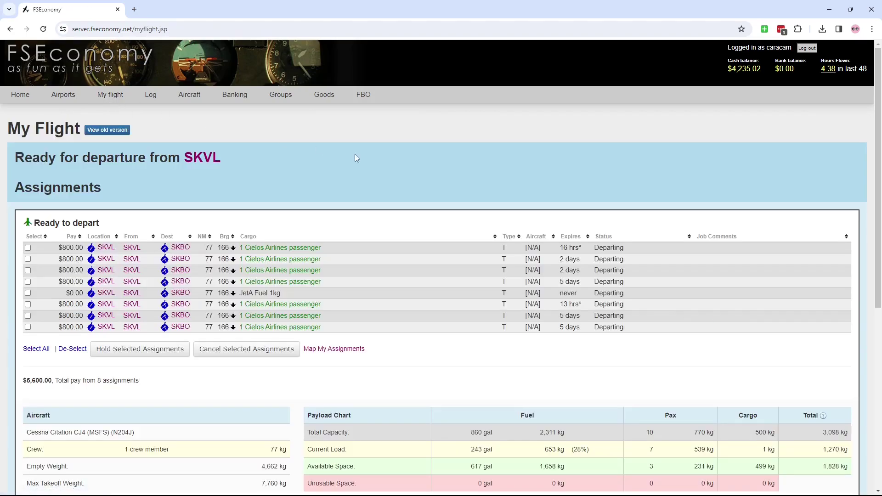
pyautogui.scroll(-4, 372, 229)
pyautogui.scroll(2, 368, 246)
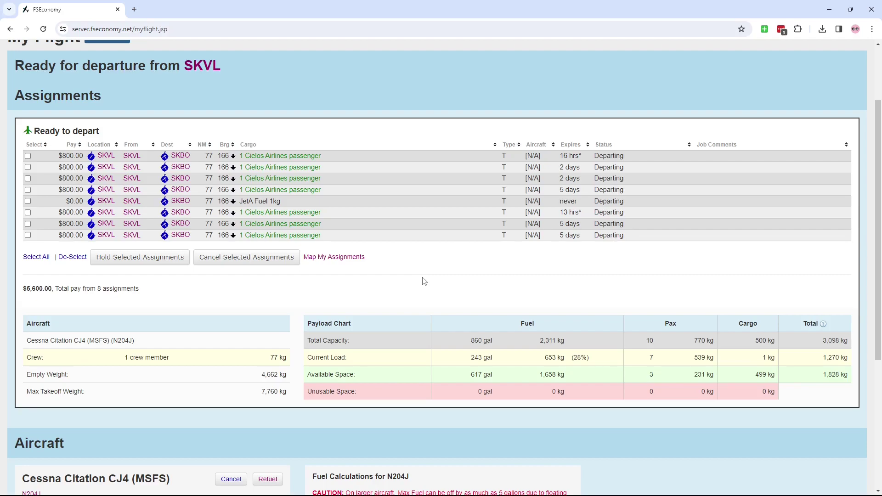
pyautogui.scroll(-4, 55, 372)
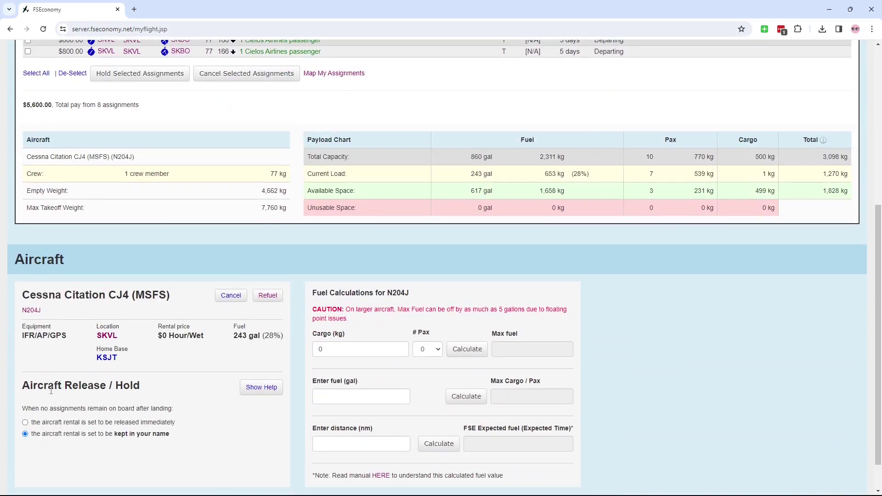
# Open the details of the rented aircraft N204J and review its specifications, hours and aircraft log
pyautogui.click(26, 311)
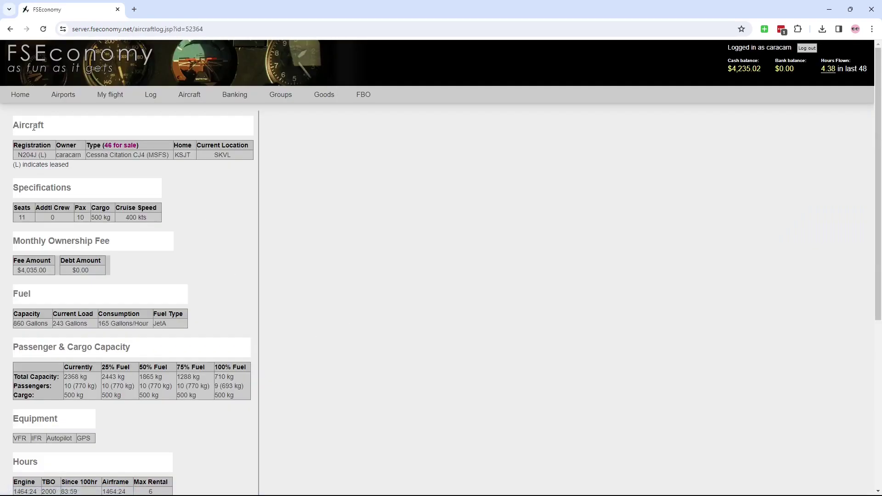
pyautogui.scroll(-1, 193, 357)
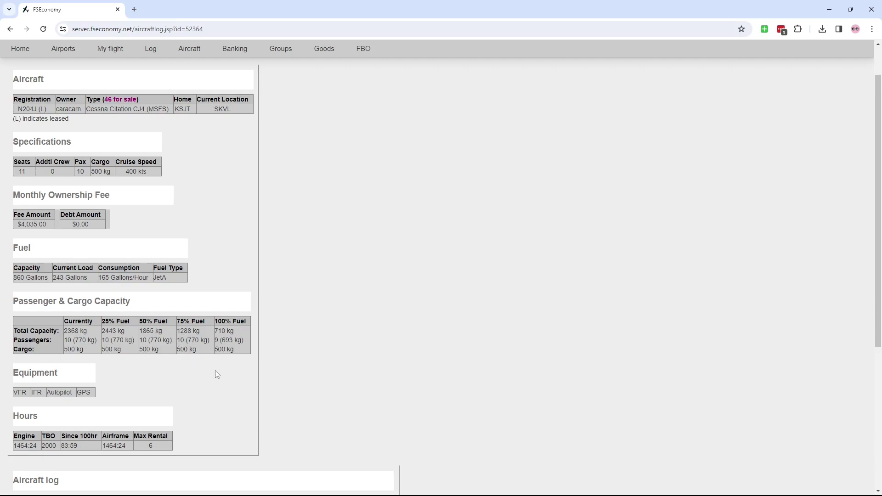
pyautogui.scroll(-3, 215, 373)
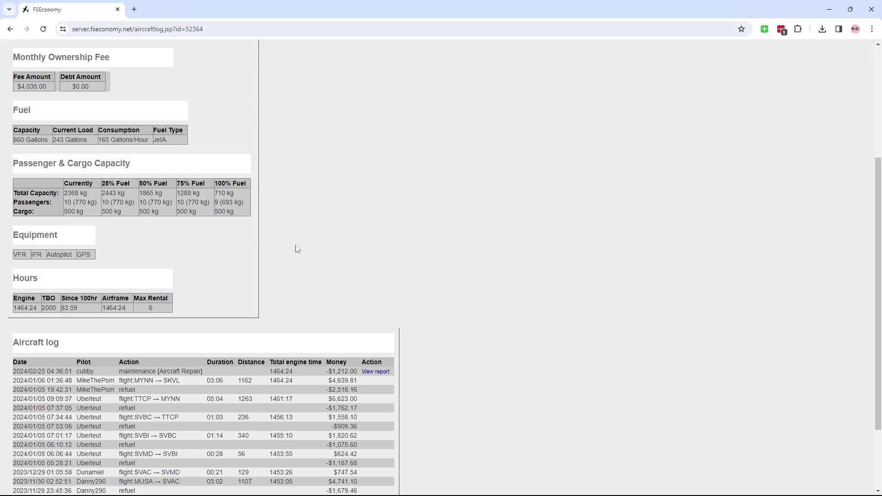
pyautogui.scroll(-3, 305, 333)
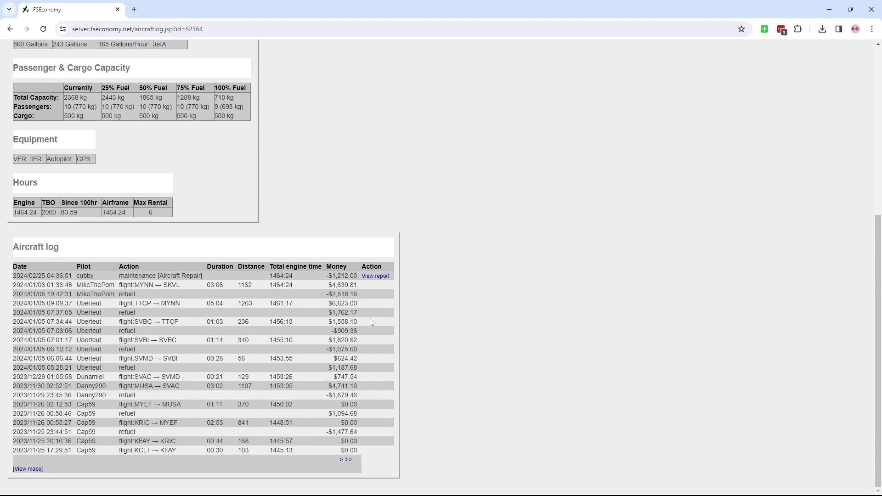
# Page back through N204J's log to the 100 hour check from 2023/10/22, view its maintenance report and close the invoice
pyautogui.click(349, 459)
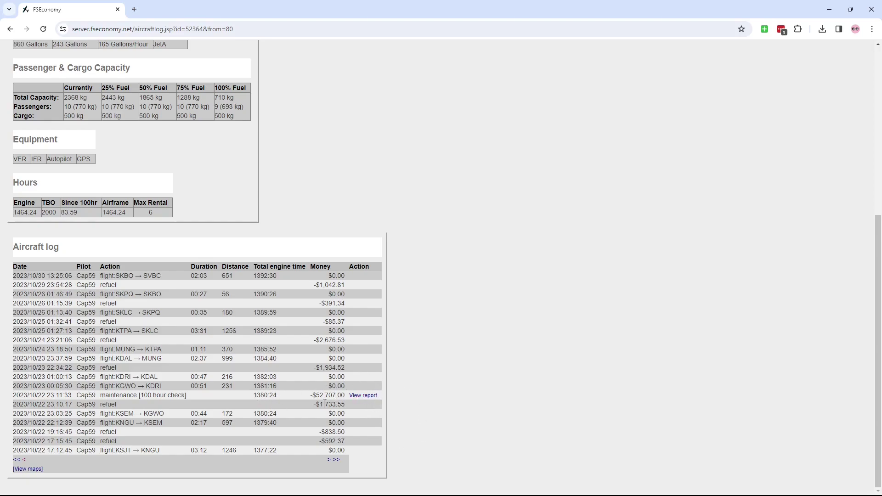
pyautogui.click(352, 394)
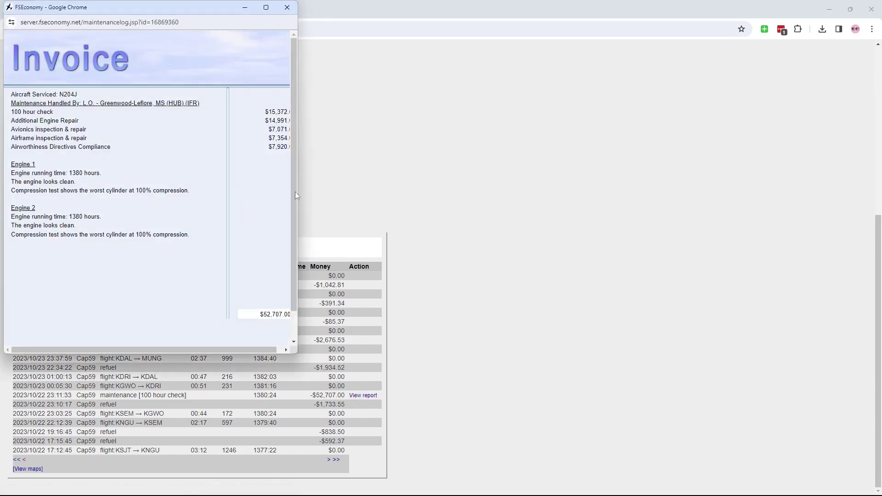
pyautogui.moveTo(299, 188); pyautogui.dragTo(373, 188)
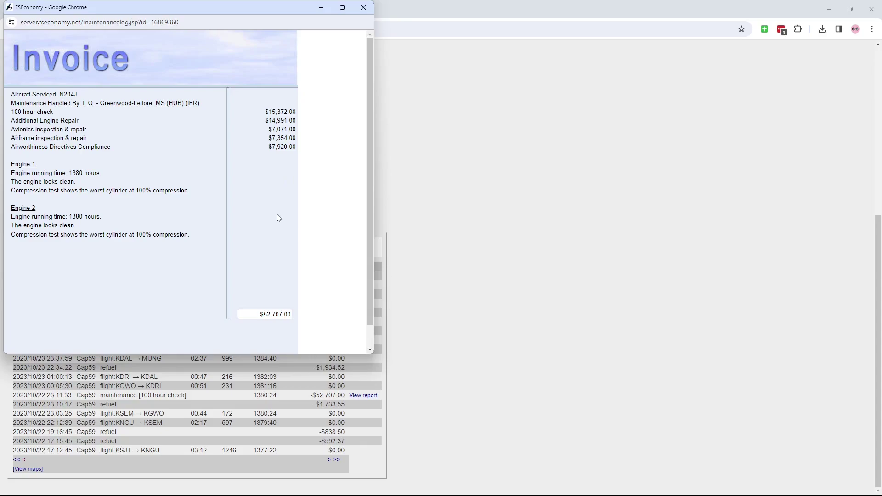
pyautogui.click(364, 7)
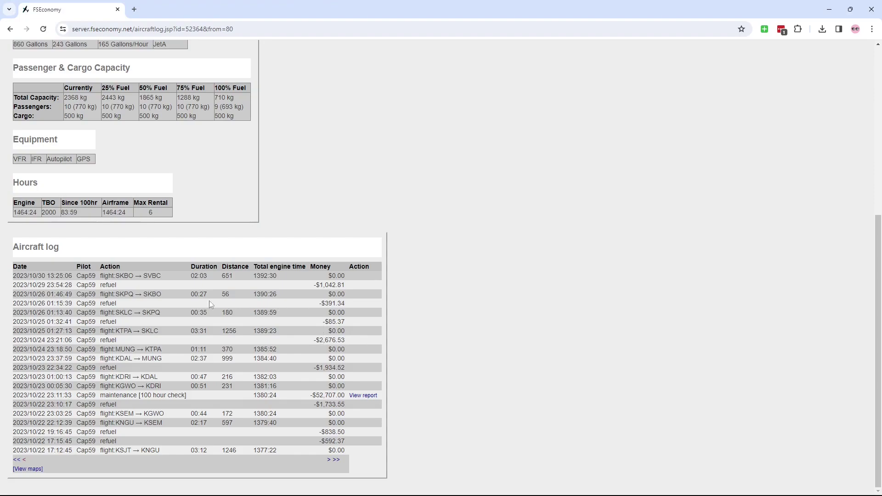
# Return to My Flight and review the payload chart, fuel calculations and rental settings of N204J
pyautogui.hotkey('alt', 'Left')
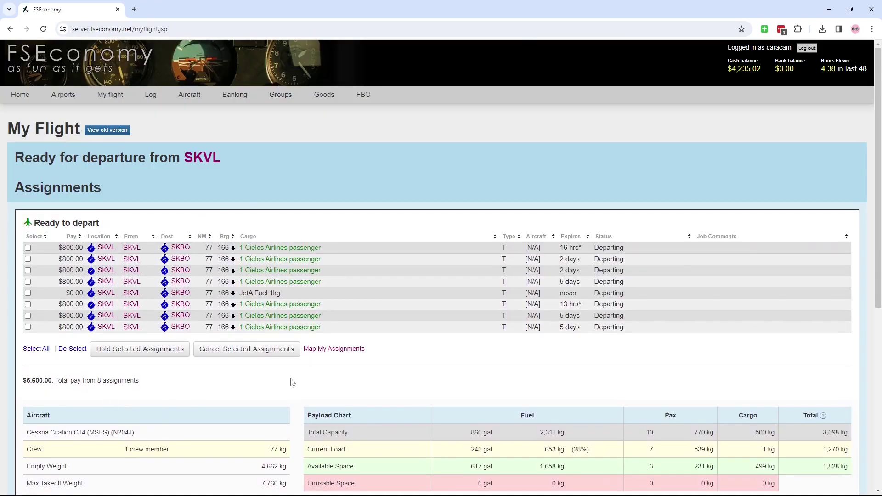
pyautogui.scroll(-6, 294, 400)
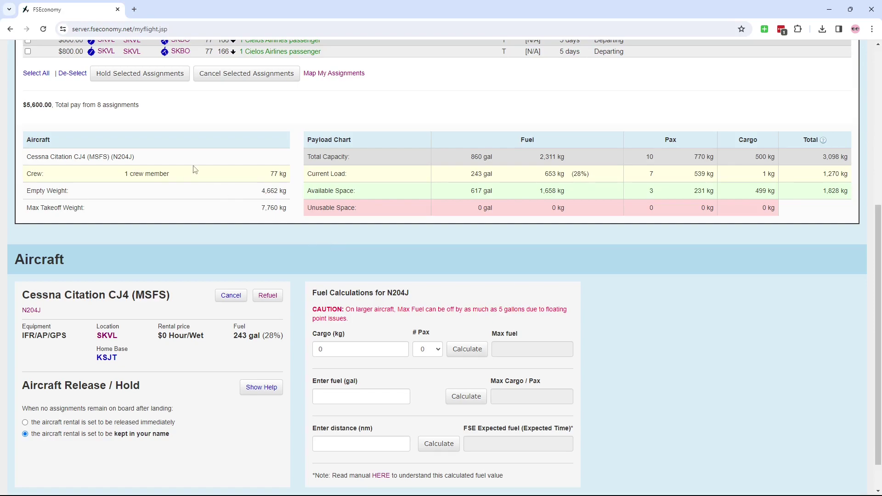
pyautogui.scroll(5, 466, 112)
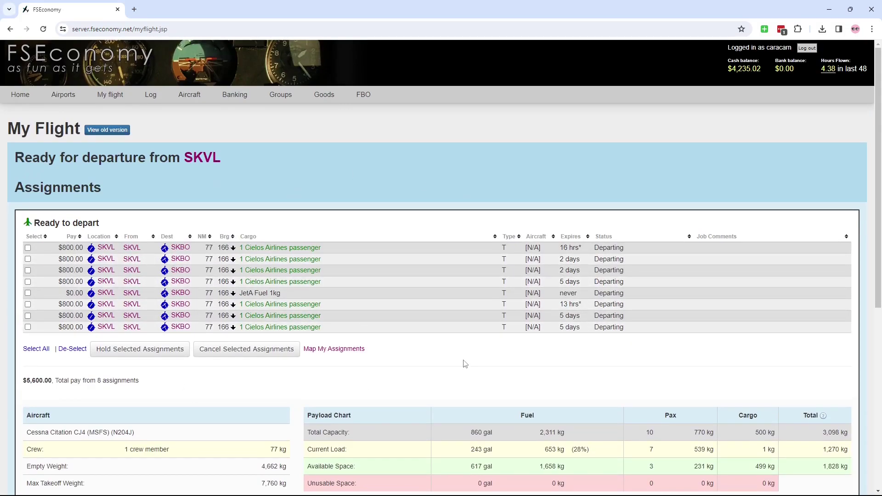
# Switch to the FSEconomy 1.1.13 client, start the flight with N204J and accept the payload check
pyautogui.scroll(-2, 439, 365)
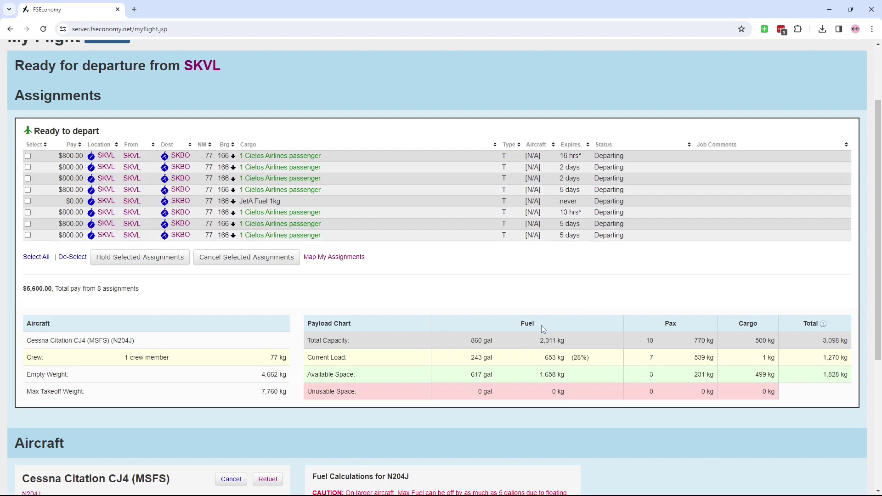
pyautogui.scroll(-1, 510, 324)
pyautogui.scroll(3, 511, 323)
pyautogui.scroll(-1, 490, 353)
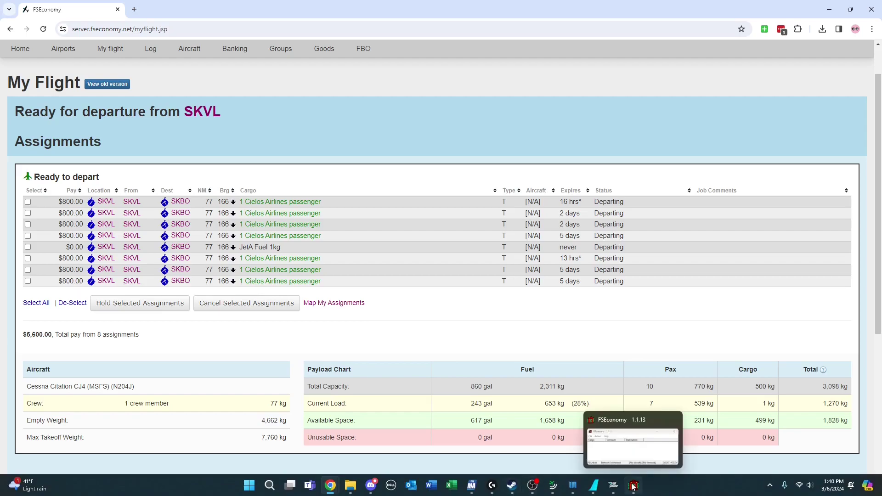
pyautogui.click(634, 486)
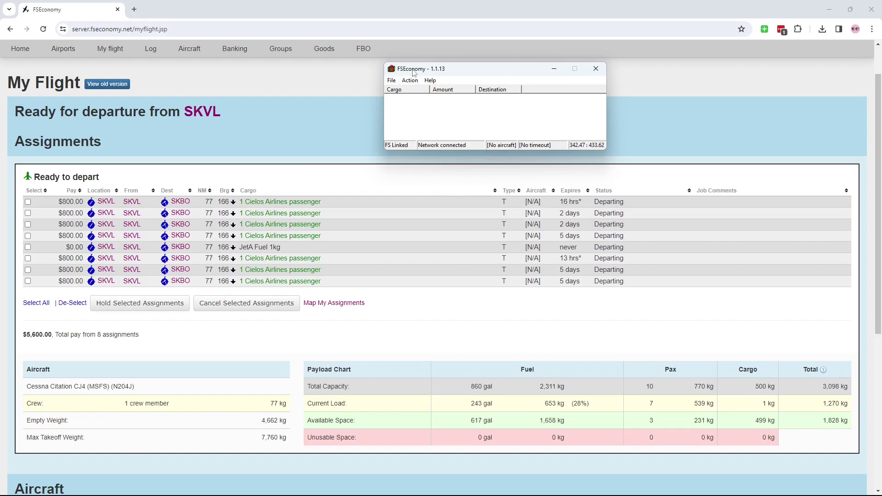
pyautogui.moveTo(436, 69); pyautogui.dragTo(430, 75)
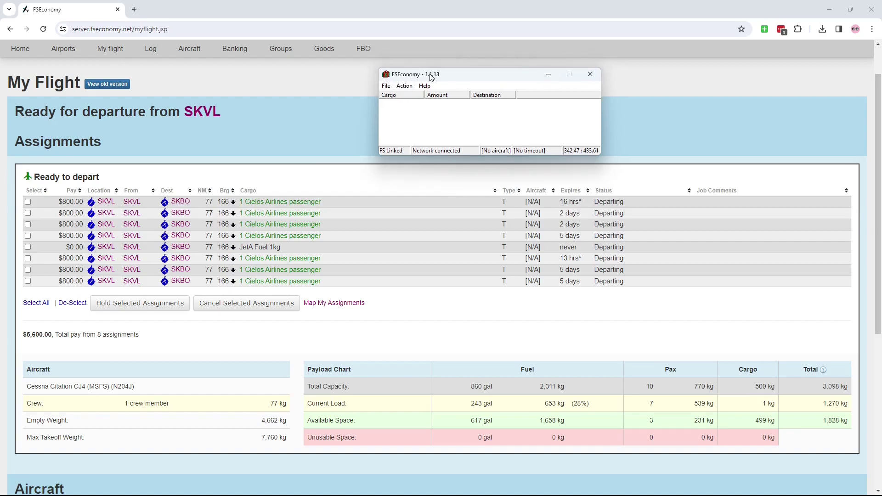
pyautogui.click(403, 87)
pyautogui.click(403, 87)
pyautogui.click(404, 87)
pyautogui.click(422, 107)
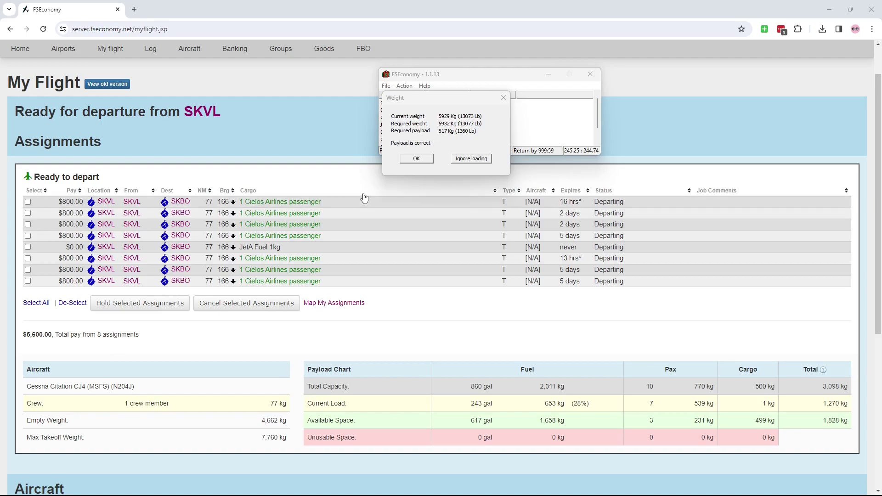
pyautogui.click(415, 159)
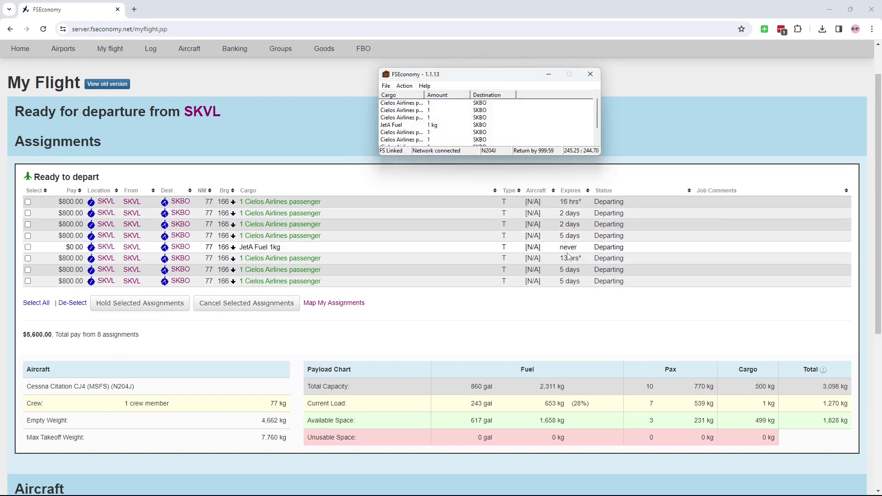
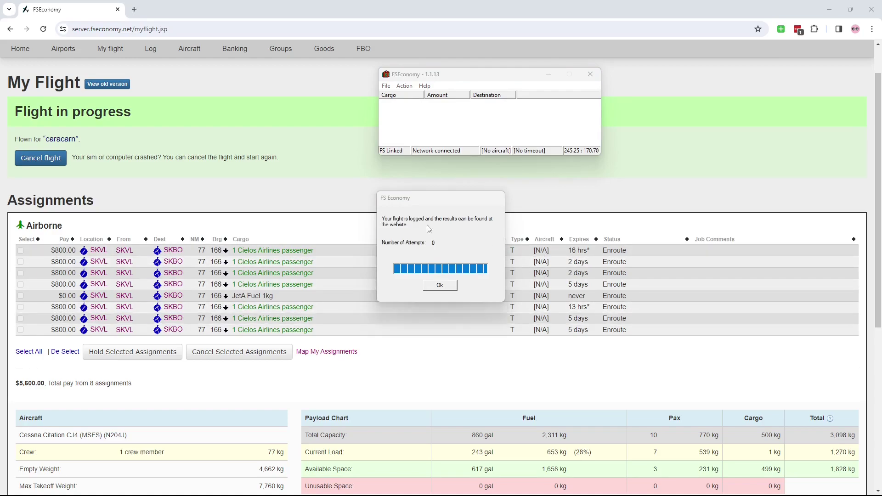
# Dismiss the logged-flight notice, close the FSEconomy client and reload My Flight in the browser
pyautogui.click(444, 285)
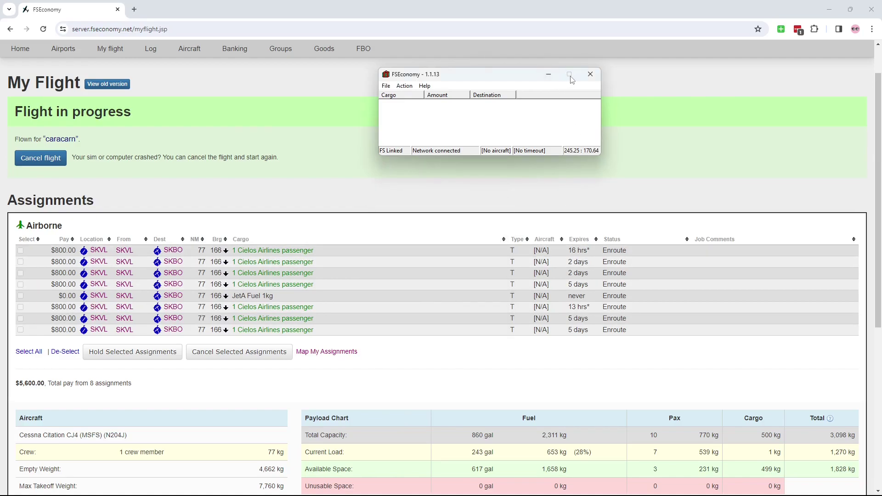
pyautogui.click(590, 74)
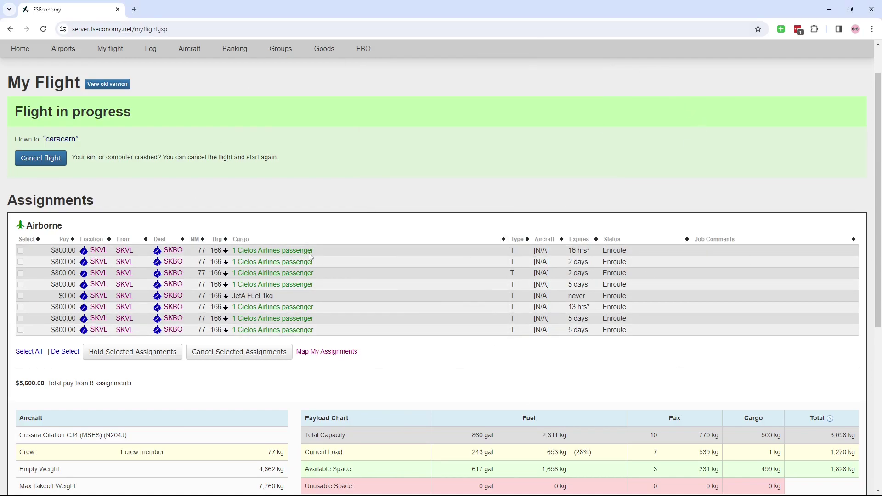
pyautogui.scroll(-1, 417, 256)
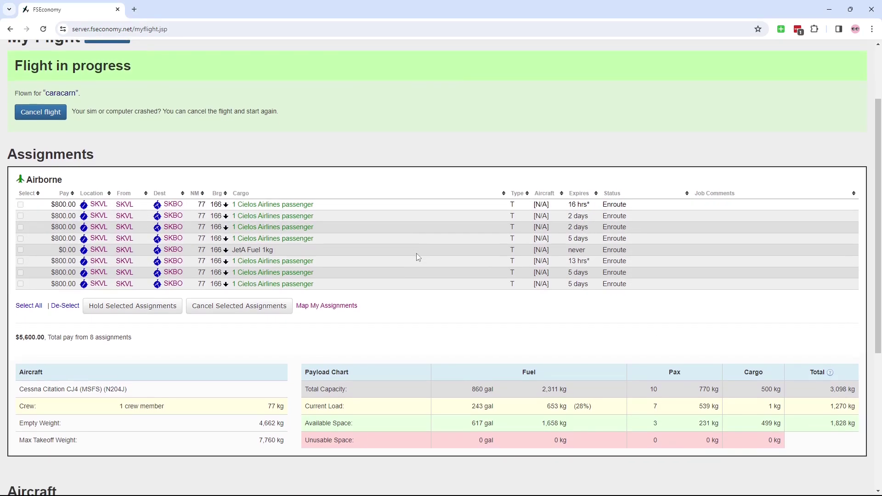
pyautogui.scroll(2, 416, 267)
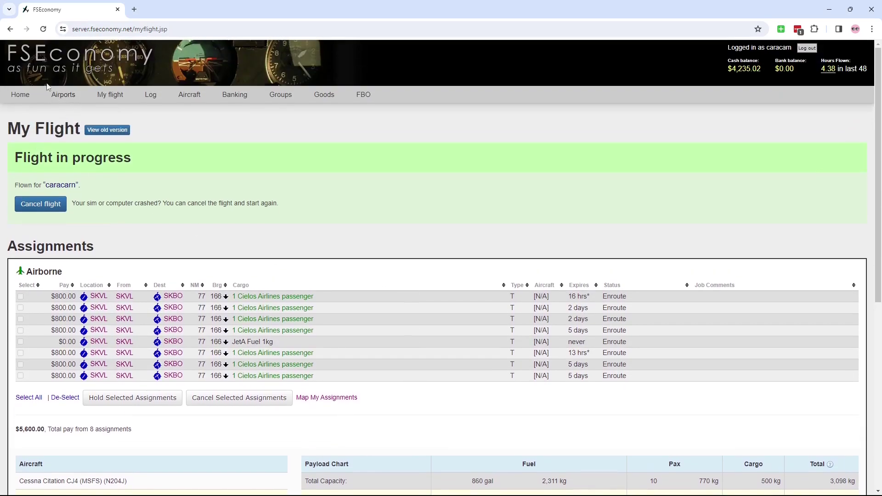
pyautogui.click(44, 29)
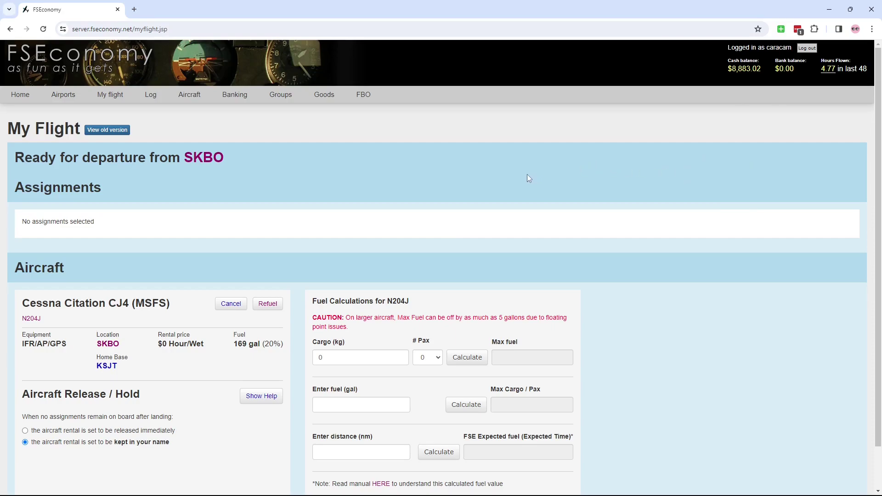
# Open the pilot's flight log and view the income and cost details of the 2024/03/06 SKVL to SKBO flight
pyautogui.moveTo(197, 91)
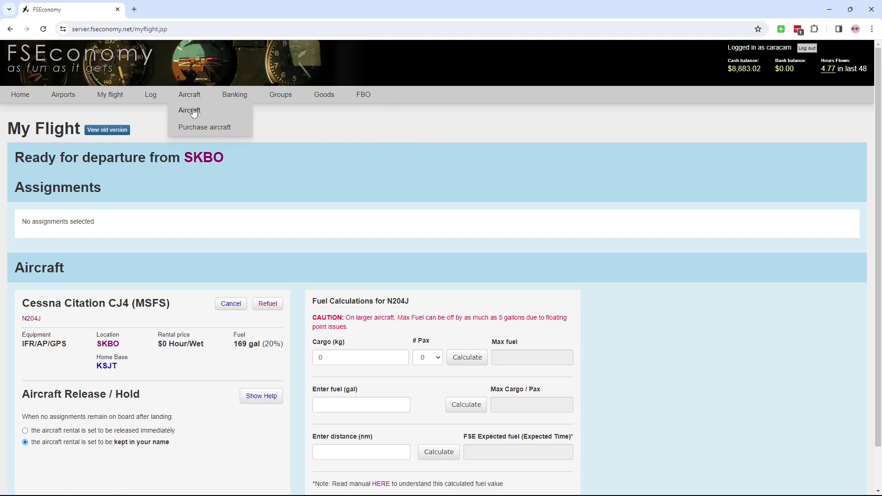
pyautogui.moveTo(150, 94)
pyautogui.click(153, 111)
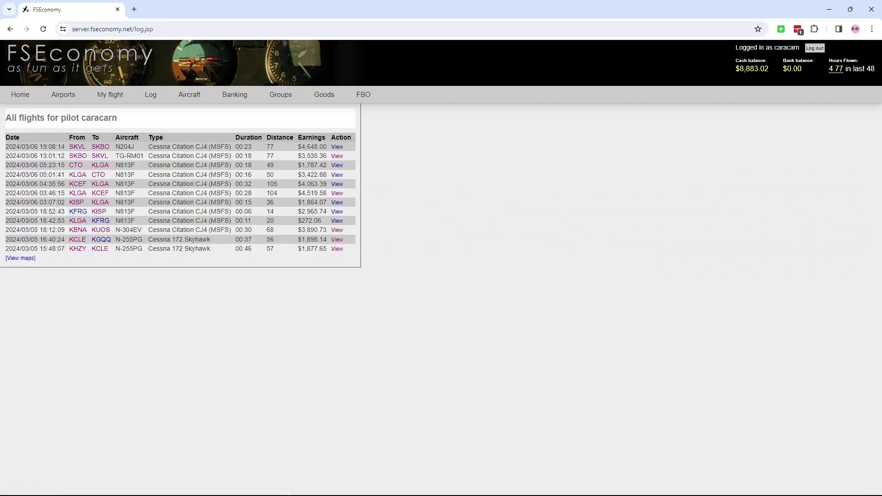
pyautogui.click(337, 147)
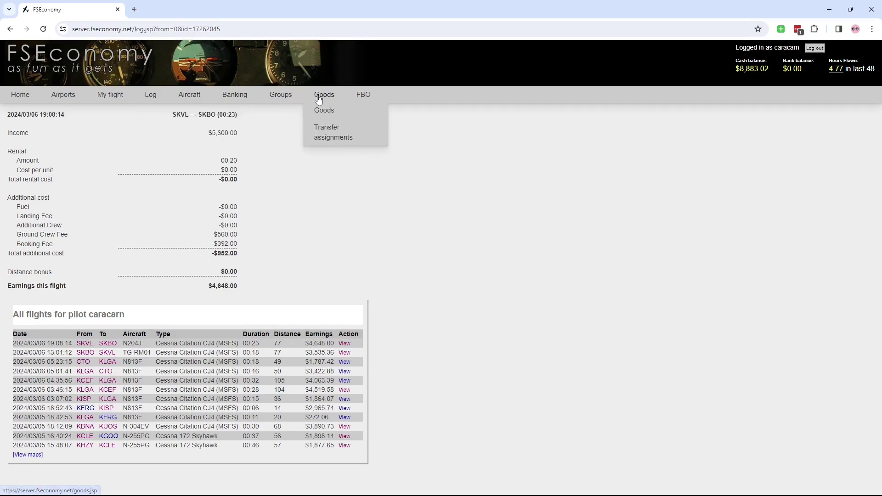
# Sell 1 kg of the JetA fuel owned at SKBO to Sol de Latinoamerica
pyautogui.click(321, 113)
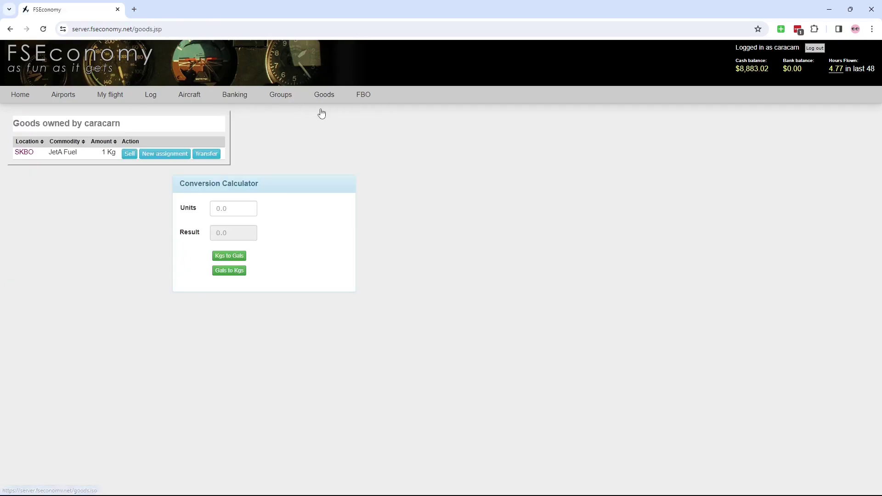
pyautogui.click(132, 157)
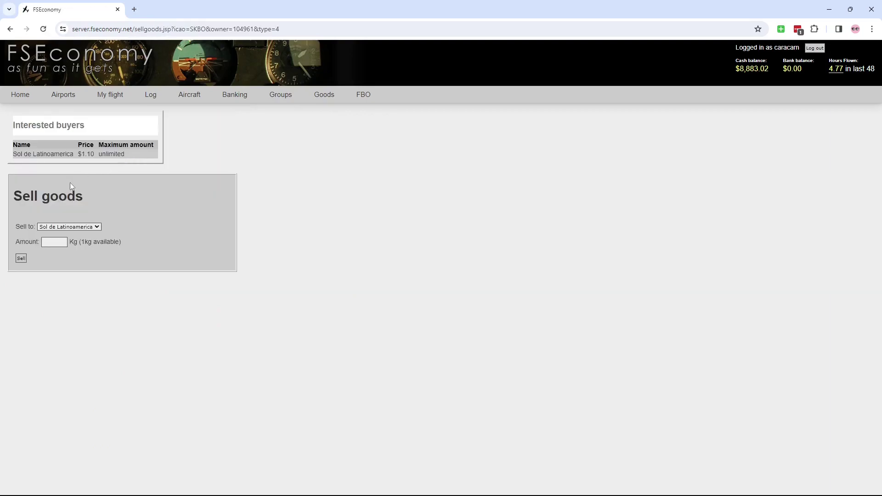
pyautogui.click(56, 242)
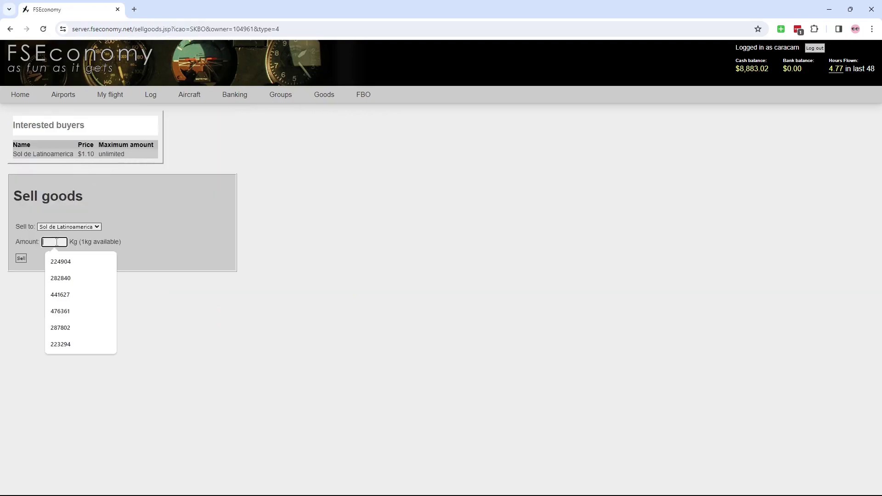
pyautogui.write('1')
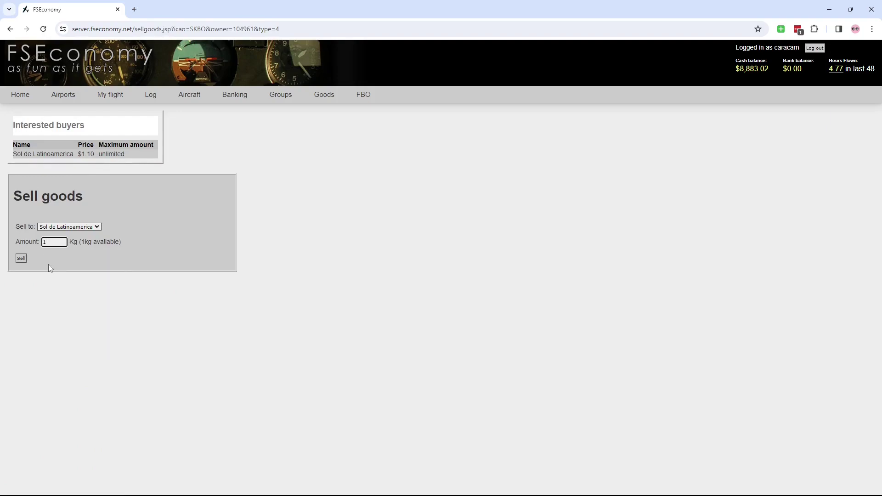
pyautogui.click(21, 259)
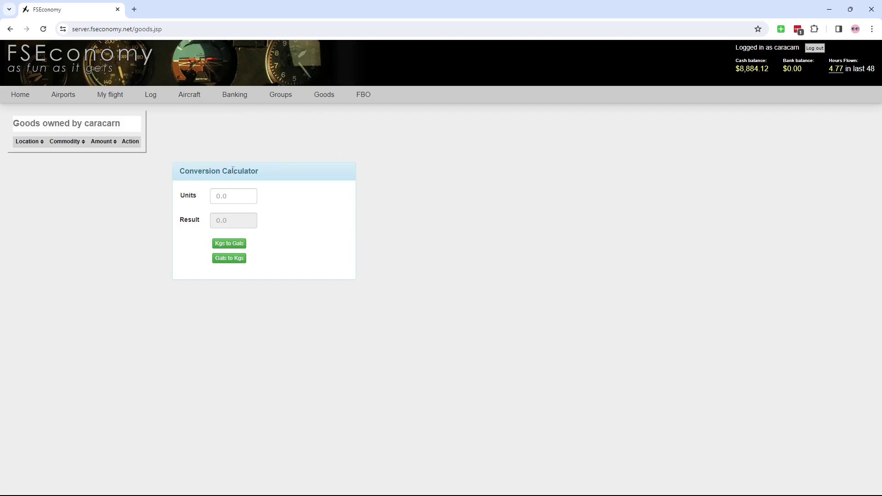
# Return to My Flight and refuel N204J to 700 gallons, buying from Sol de Latinoamerica [SKBO]
pyautogui.click(110, 96)
pyautogui.click(208, 157)
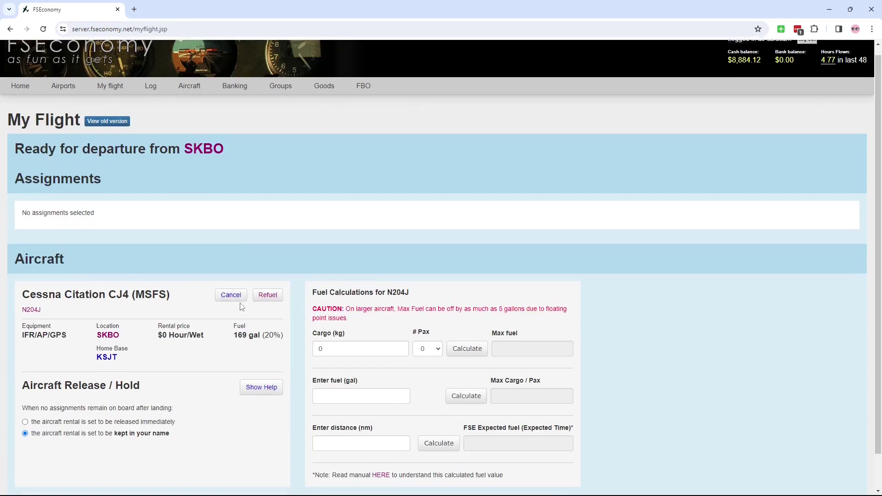
pyautogui.scroll(-1, 224, 340)
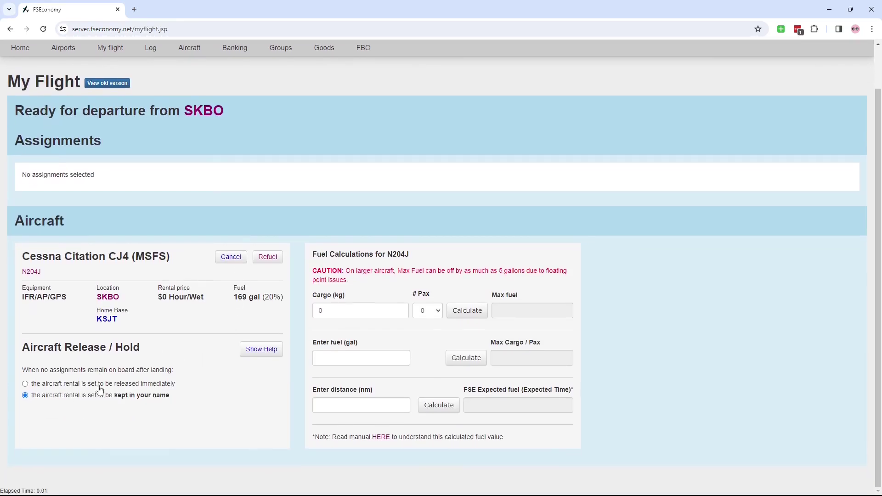
pyautogui.click(268, 259)
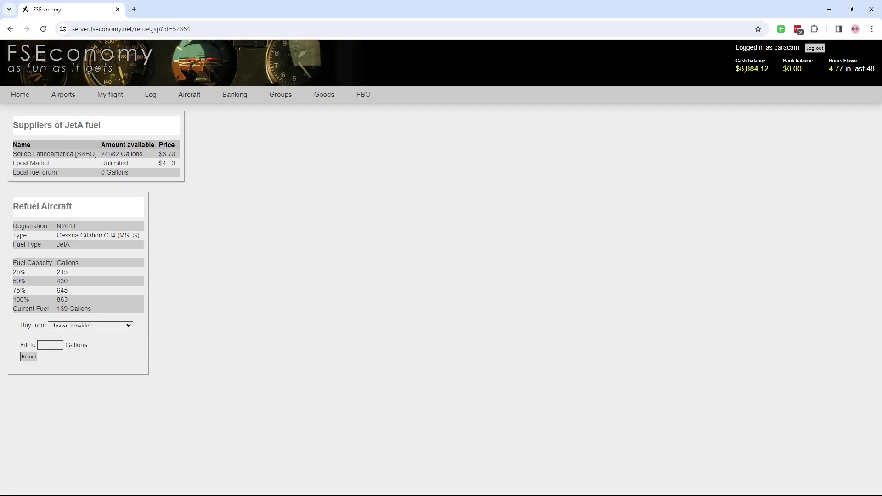
pyautogui.click(129, 327)
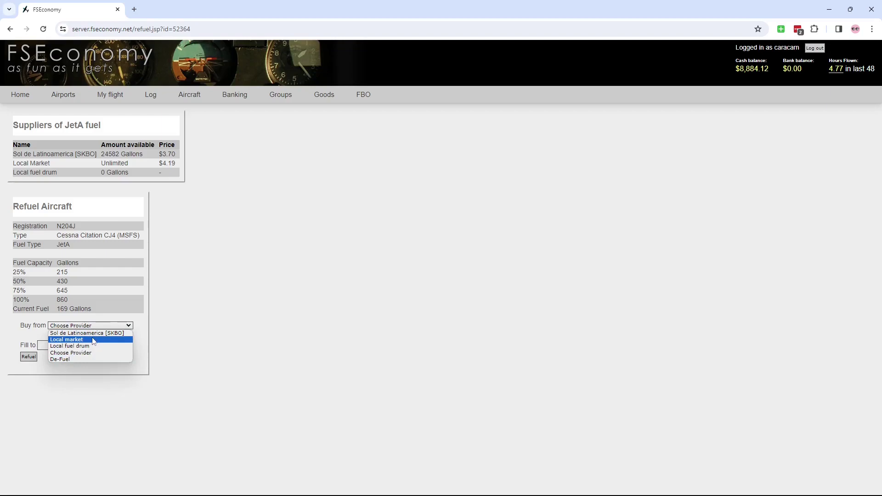
pyautogui.click(117, 332)
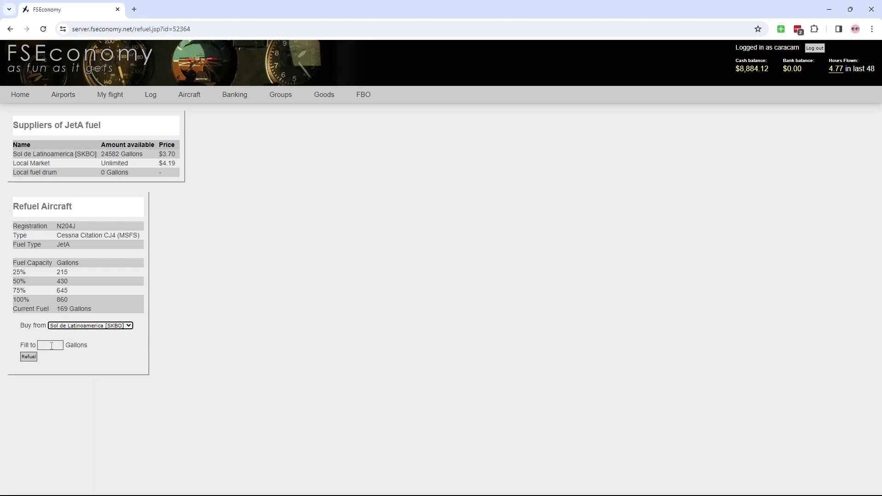
pyautogui.press('Tab')
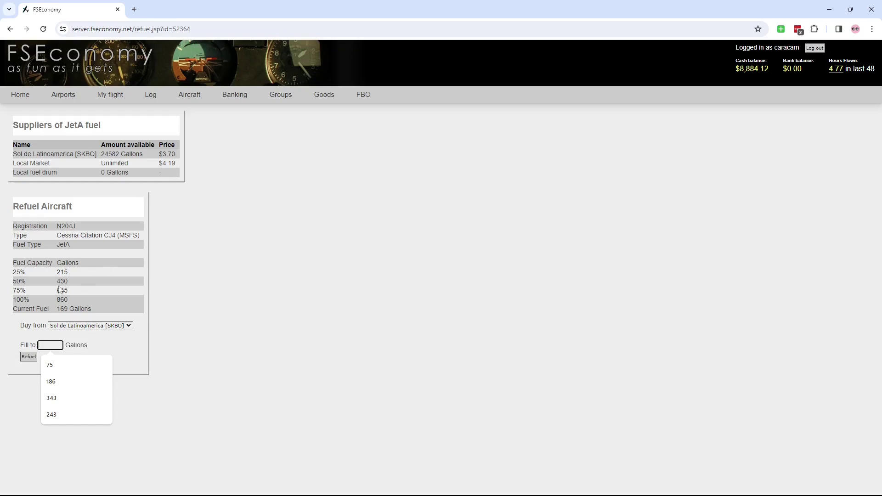
pyautogui.write('700')
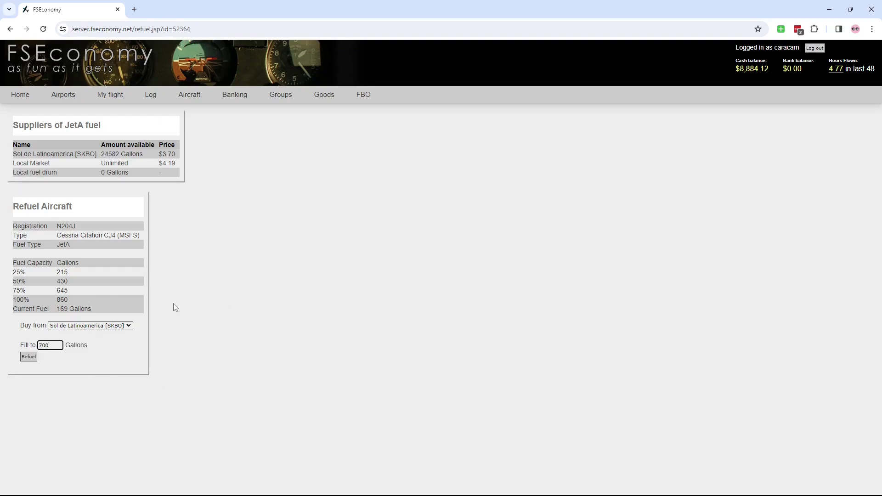
pyautogui.click(28, 357)
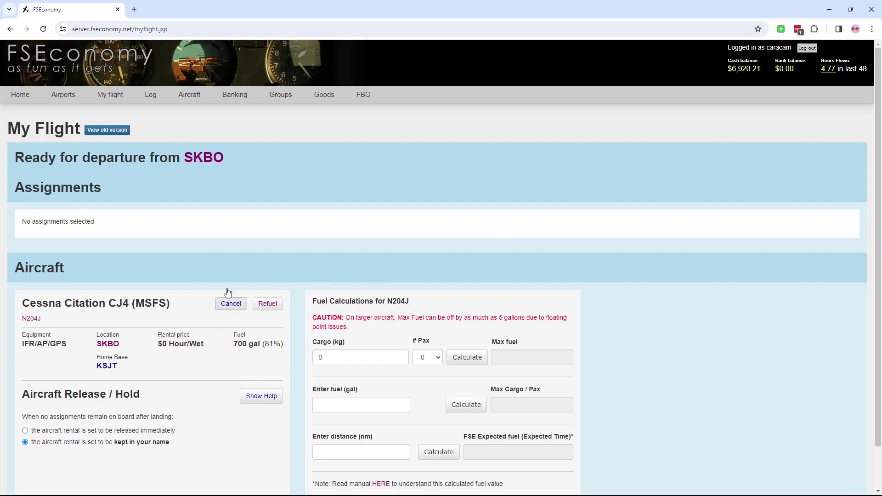
# Open the SKBO airport page and review the assignments departing from Eldorado Intl
pyautogui.click(55, 96)
pyautogui.scroll(-15, 516, 231)
pyautogui.scroll(-20, 518, 236)
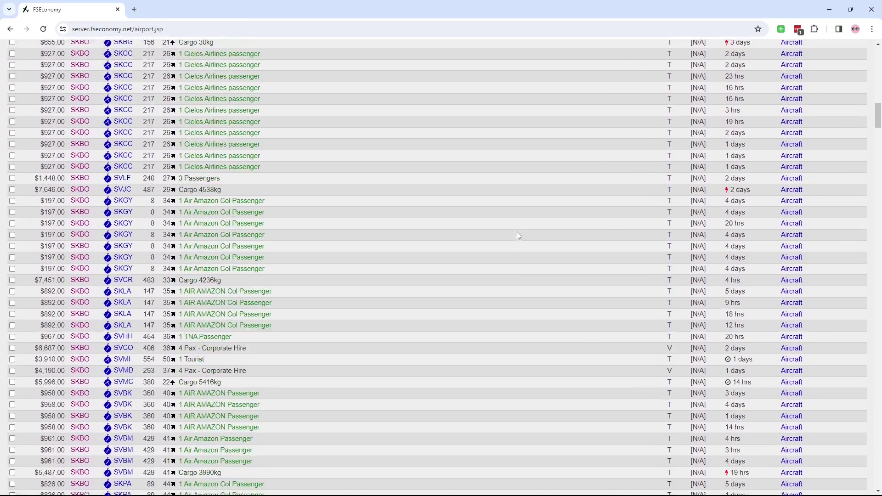
pyautogui.scroll(-10, 518, 236)
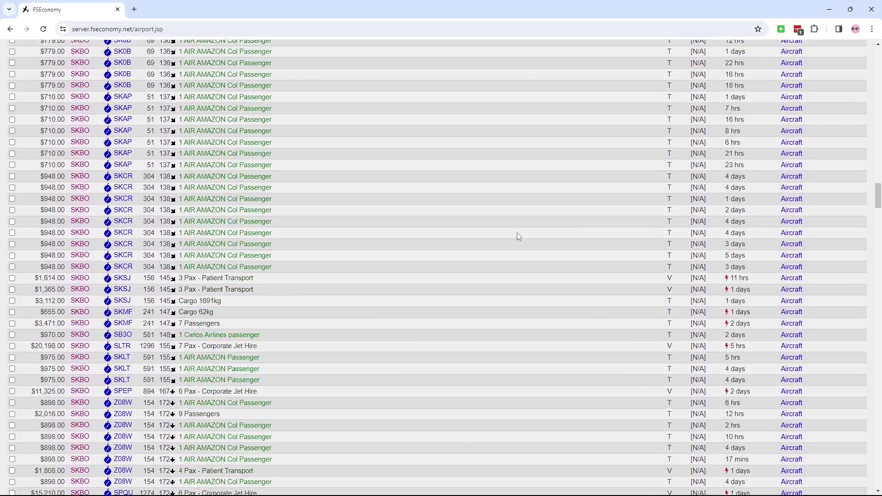
pyautogui.scroll(20, 517, 232)
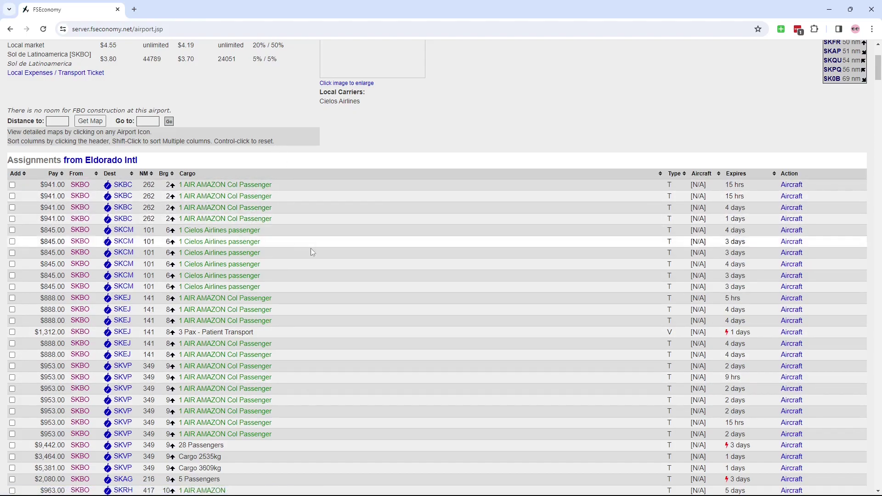
# List the aircraft that can carry the 510 kg cargo assignment from SKBO to SKOC, and reopen the SKBO assignments
pyautogui.scroll(-3, 350, 284)
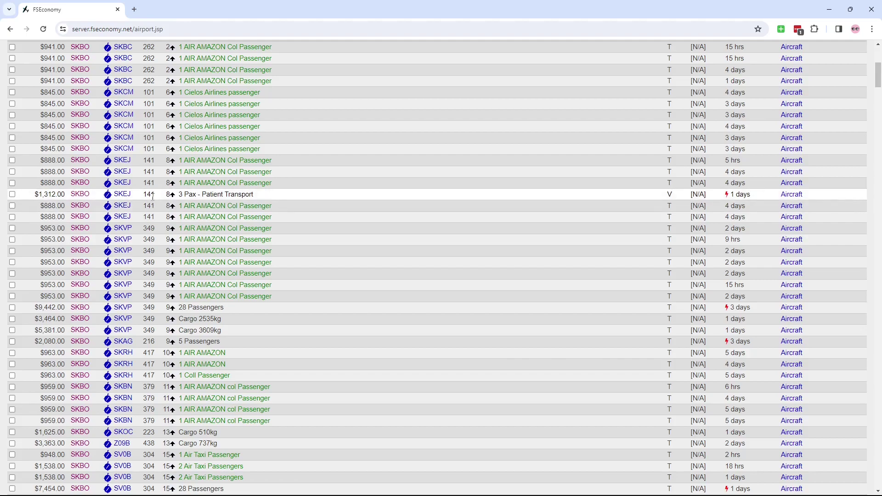
pyautogui.scroll(-8, 441, 305)
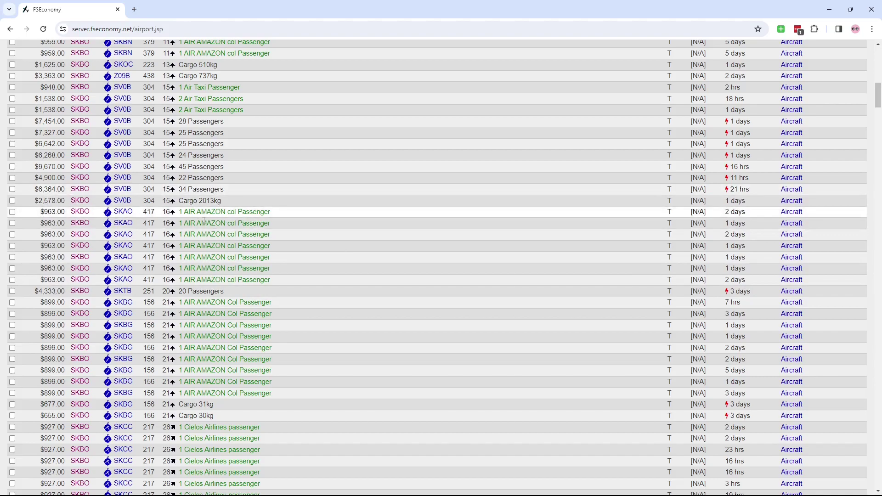
pyautogui.click(221, 68)
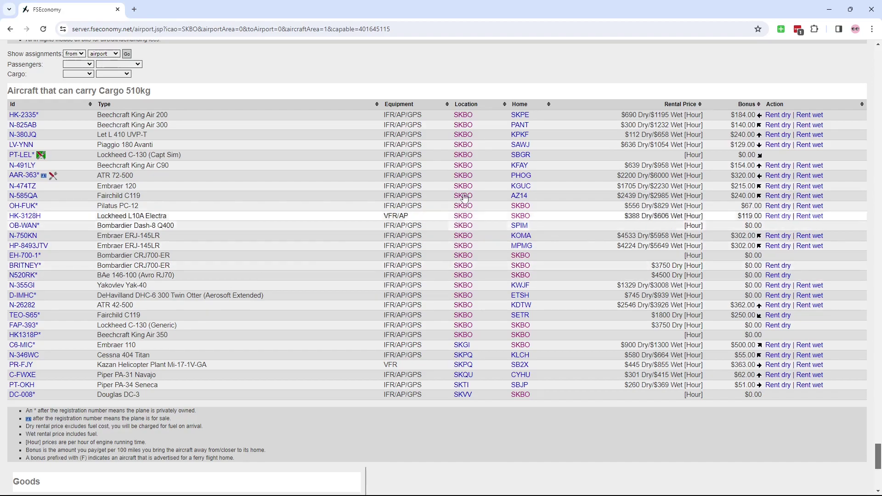
pyautogui.click(458, 172)
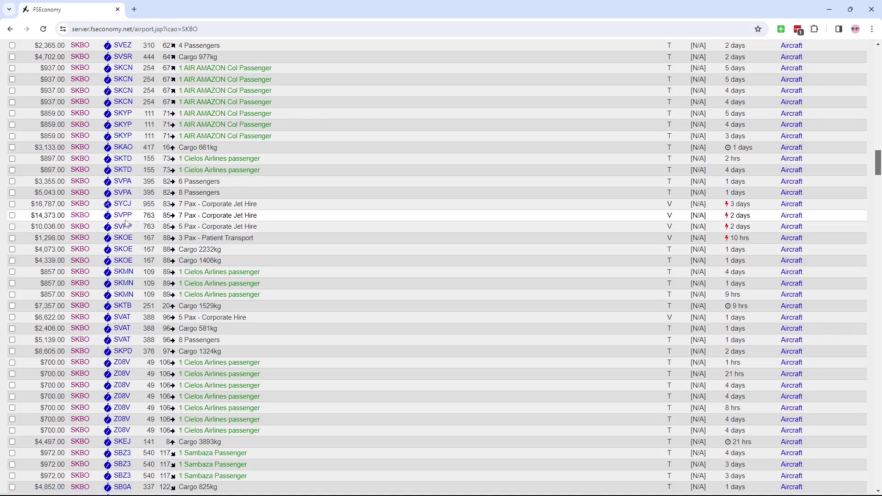
# Review the corporate jet hire assignments from SKBO, and list the aircraft for the 7510 kg Pilot For Hire cargo to MMUN
pyautogui.moveTo(124, 219)
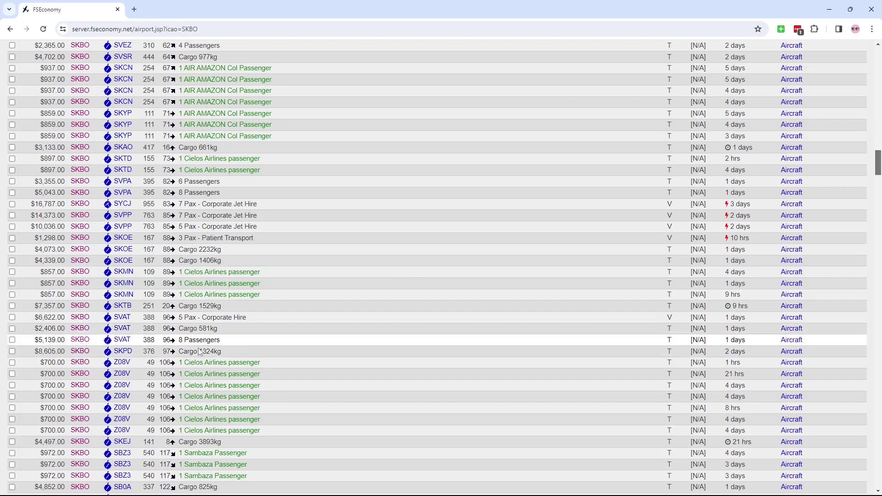
pyautogui.moveTo(128, 320)
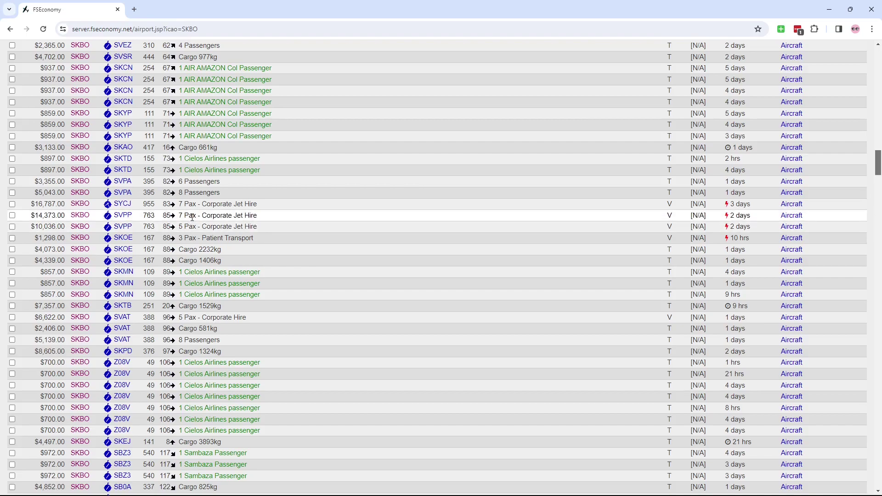
pyautogui.scroll(-10, 192, 227)
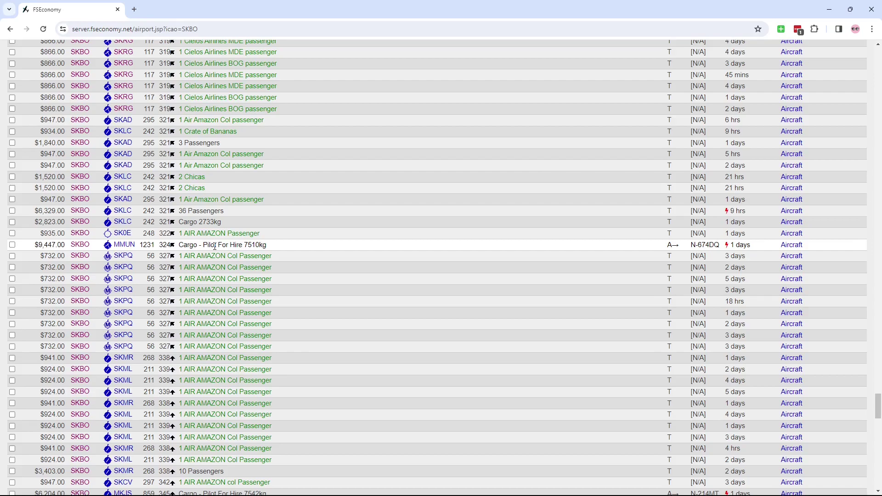
pyautogui.click(791, 248)
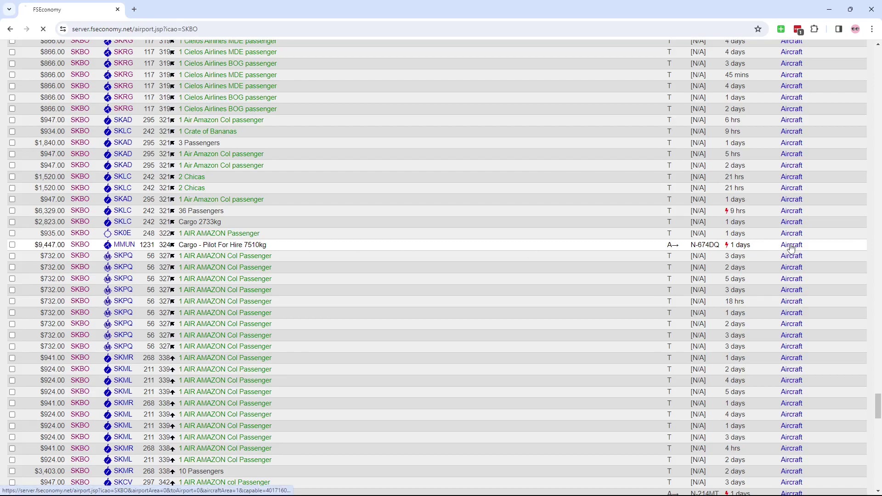
pyautogui.scroll(-20, 362, 227)
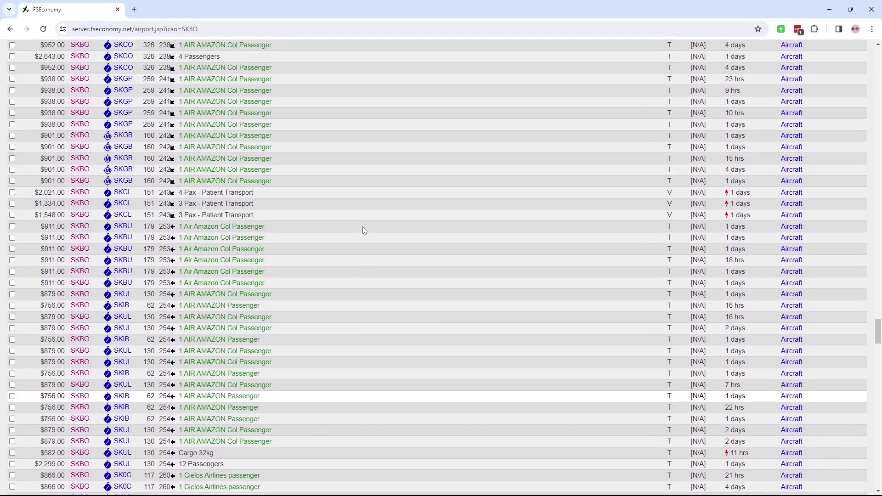
# Look back through the SKBO assignments to the airport overview, and go to the assignment filters above the aircraft list
pyautogui.scroll(10, 366, 232)
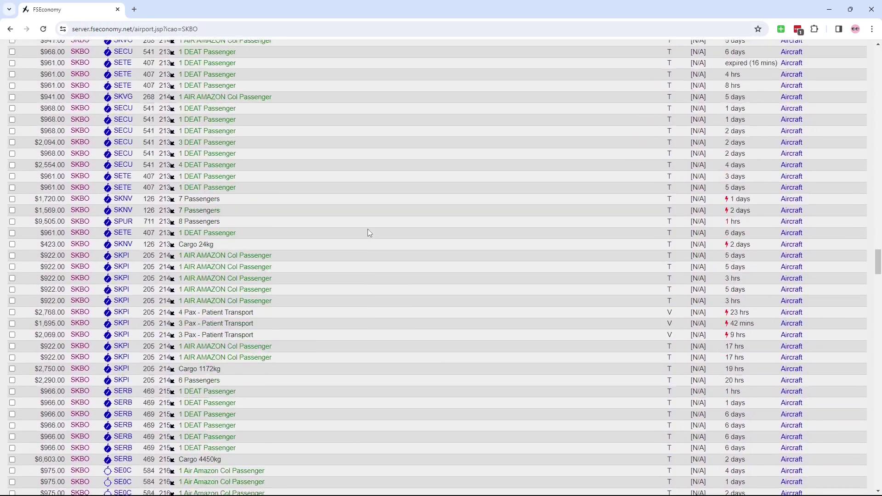
pyautogui.scroll(20, 366, 231)
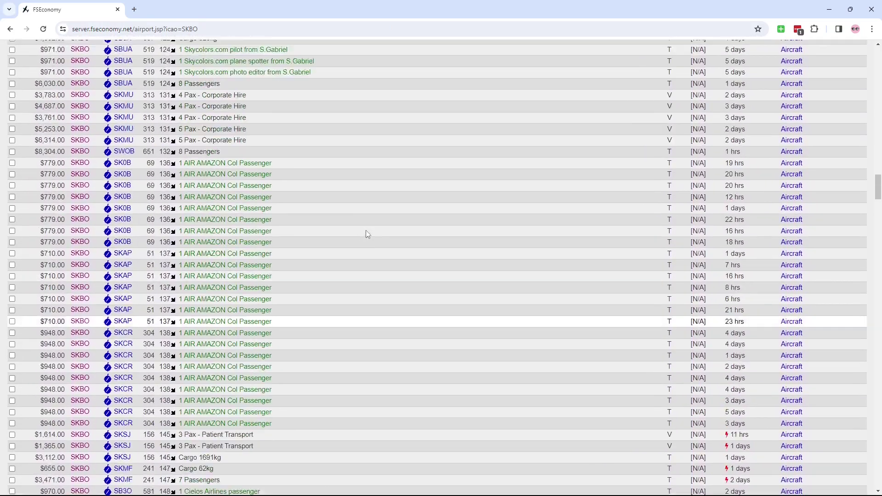
pyautogui.scroll(15, 366, 232)
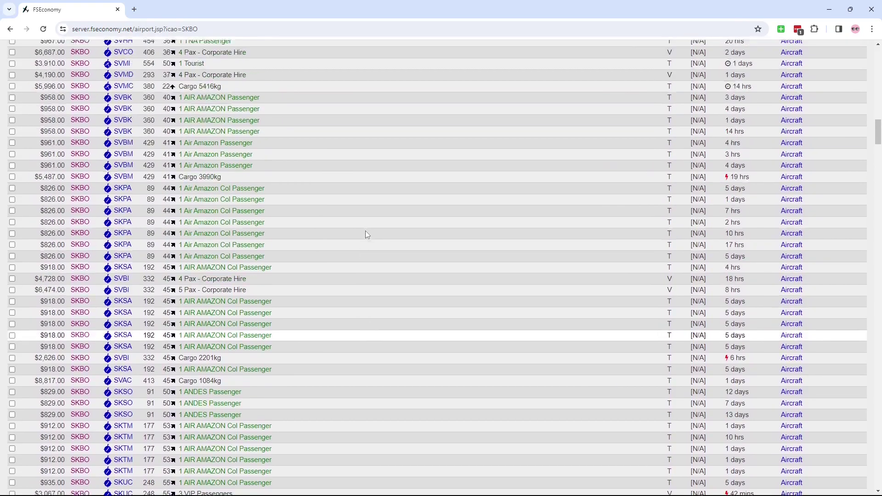
pyautogui.scroll(10, 366, 234)
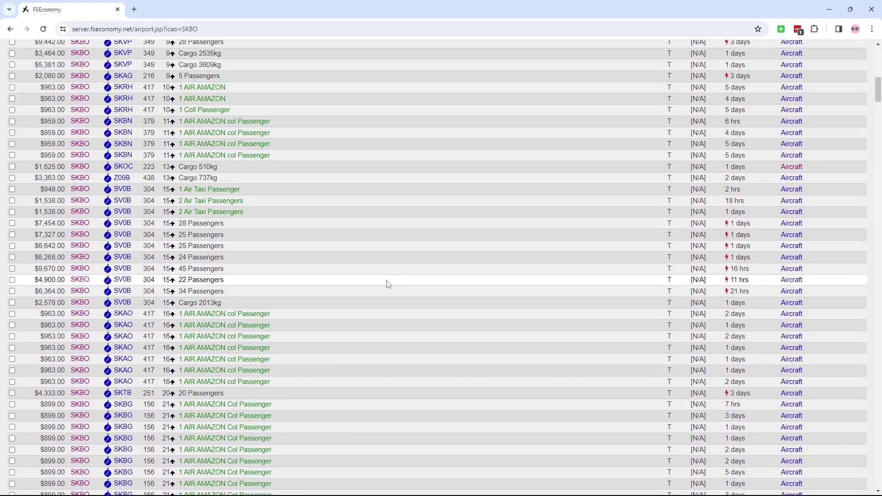
pyautogui.scroll(10, 387, 283)
pyautogui.scroll(2, 386, 284)
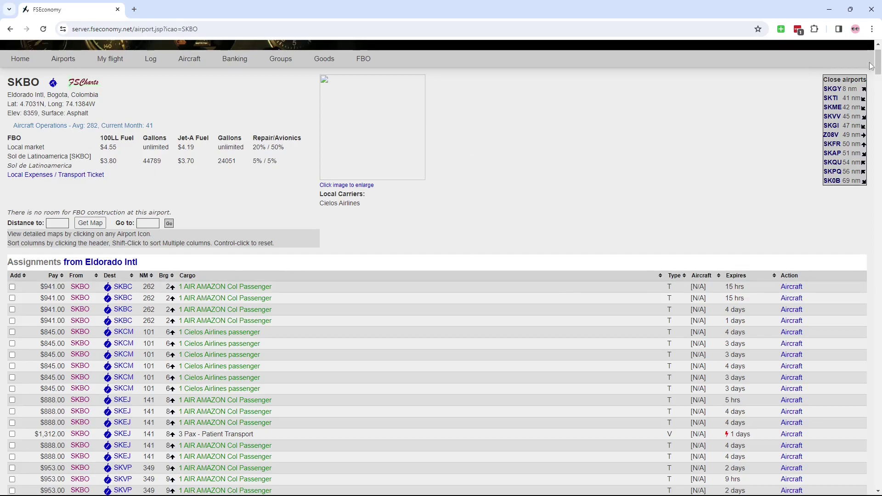
pyautogui.moveTo(877, 62); pyautogui.dragTo(878, 434)
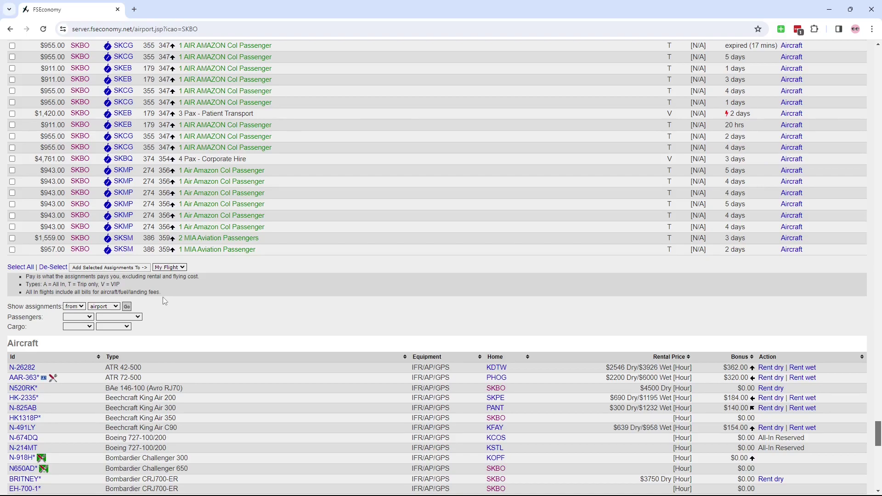
# Examine the destination airport icons in the SKBO assignments, comparing the filled symbols with the hollow one beside SE0C
pyautogui.scroll(8, 447, 174)
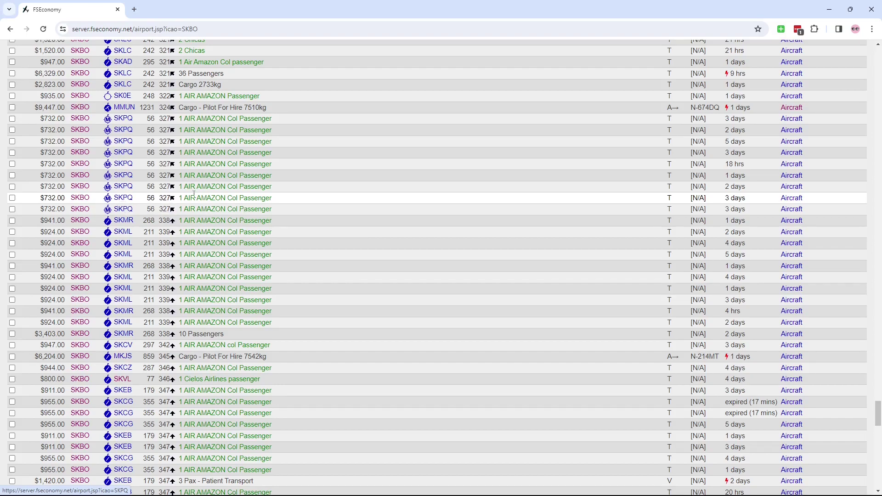
pyautogui.scroll(-1, 287, 216)
pyautogui.scroll(20, 286, 222)
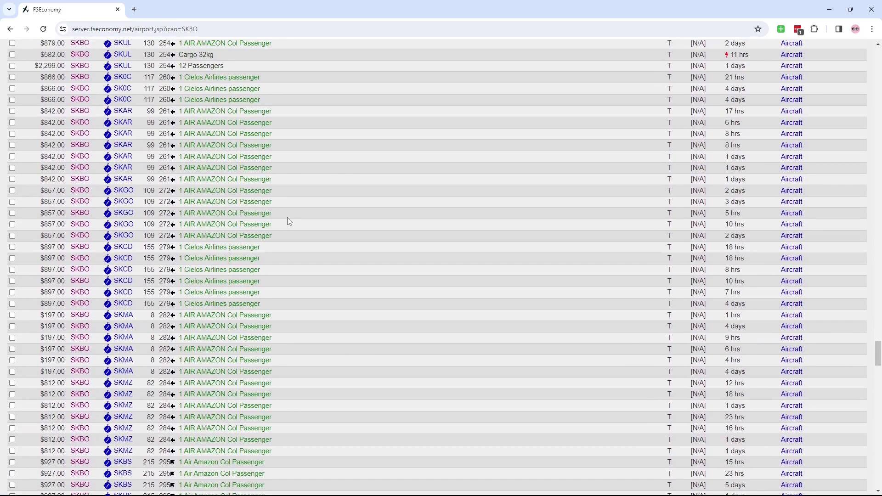
pyautogui.scroll(15, 289, 221)
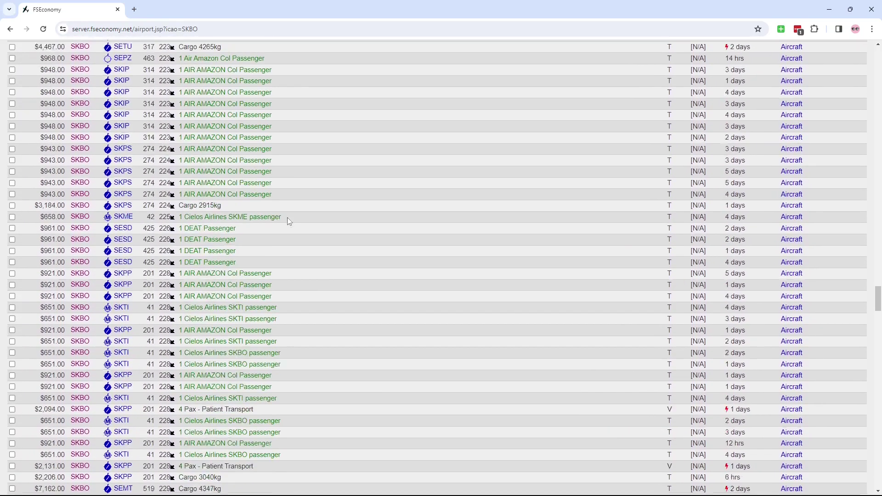
pyautogui.scroll(12, 289, 222)
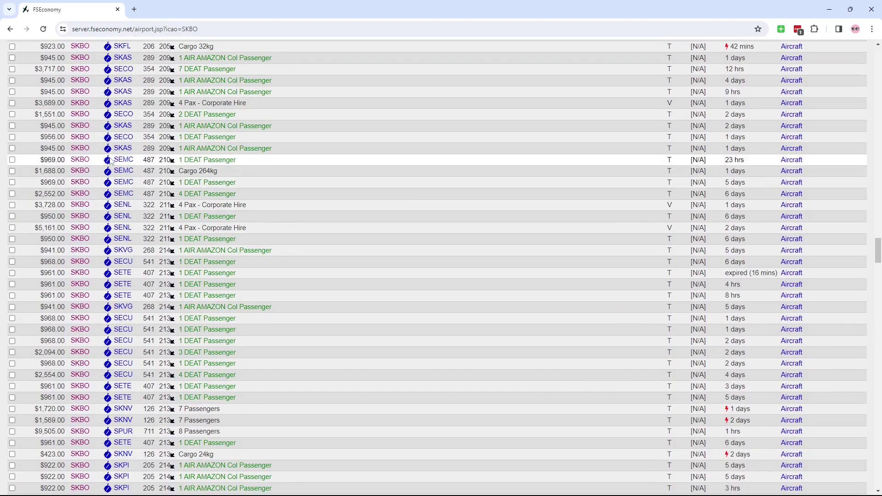
pyautogui.scroll(4, 125, 217)
pyautogui.scroll(15, 125, 217)
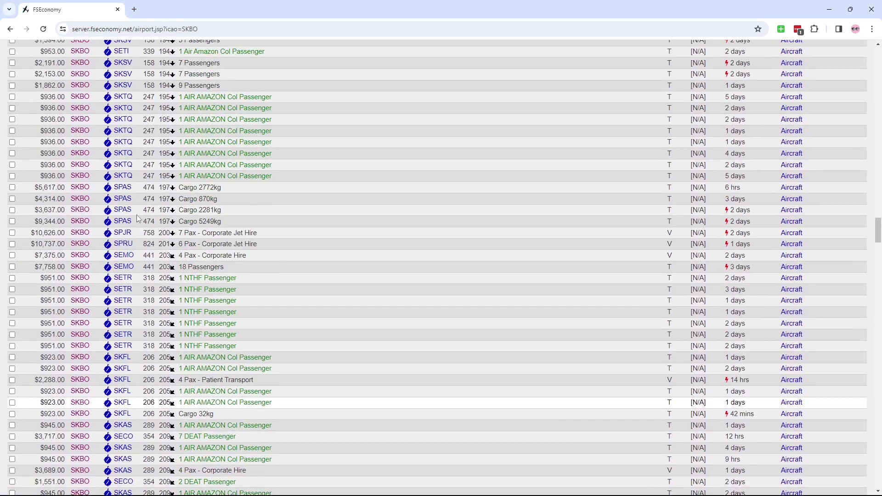
pyautogui.scroll(20, 139, 219)
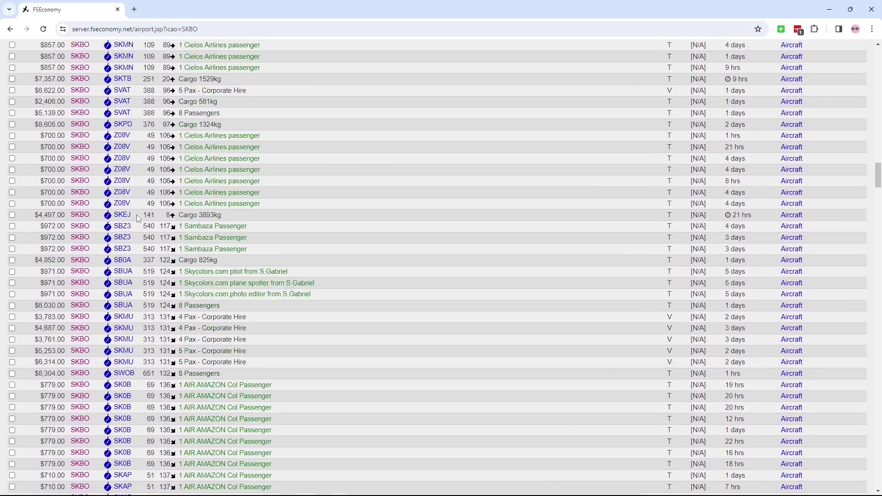
pyautogui.scroll(20, 139, 218)
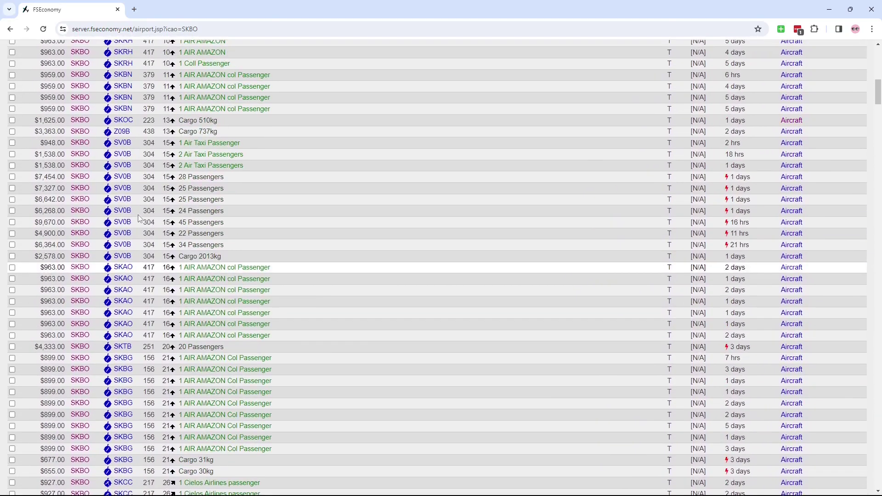
pyautogui.scroll(-20, 139, 219)
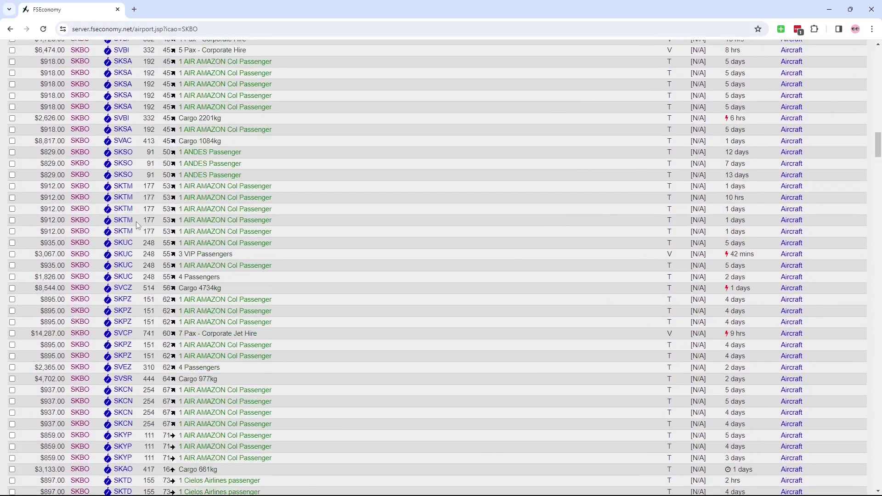
pyautogui.scroll(-20, 139, 226)
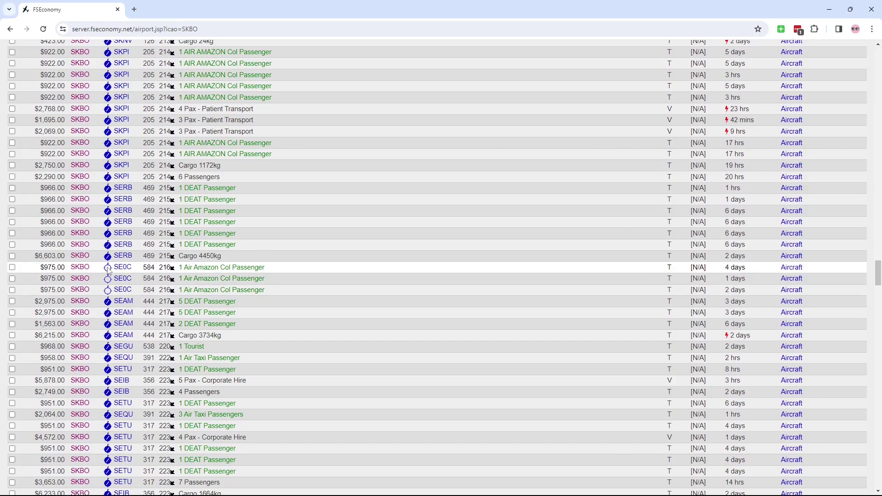
pyautogui.scroll(-5, 276, 276)
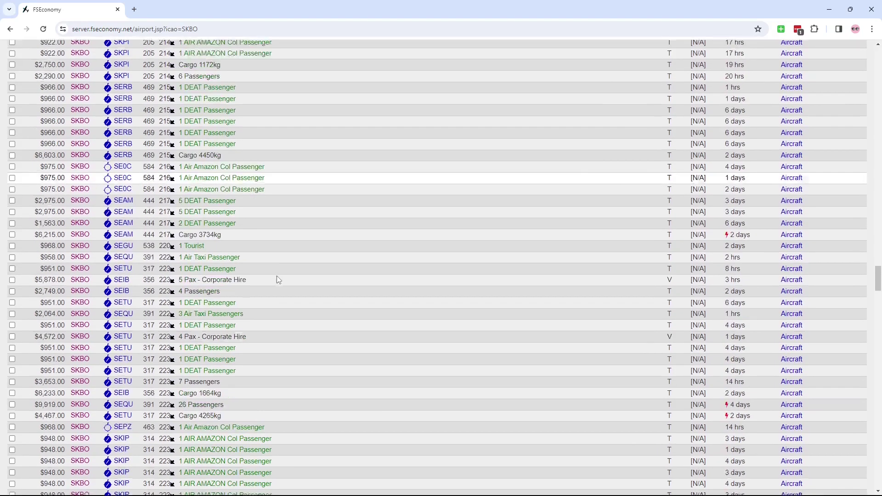
pyautogui.scroll(-20, 381, 254)
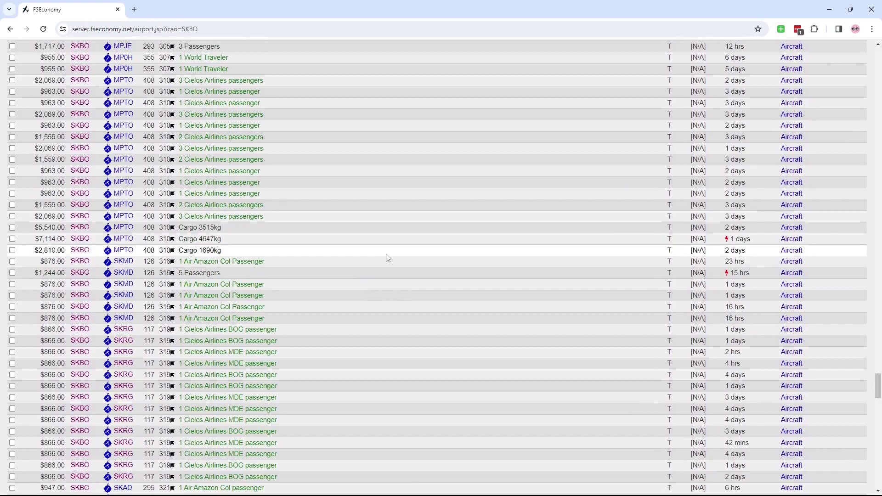
# Examine the rental prices, distance bonuses and rent dry or wet options of the aircraft at SKBO, along with the explanatory notes
pyautogui.scroll(-3, 378, 256)
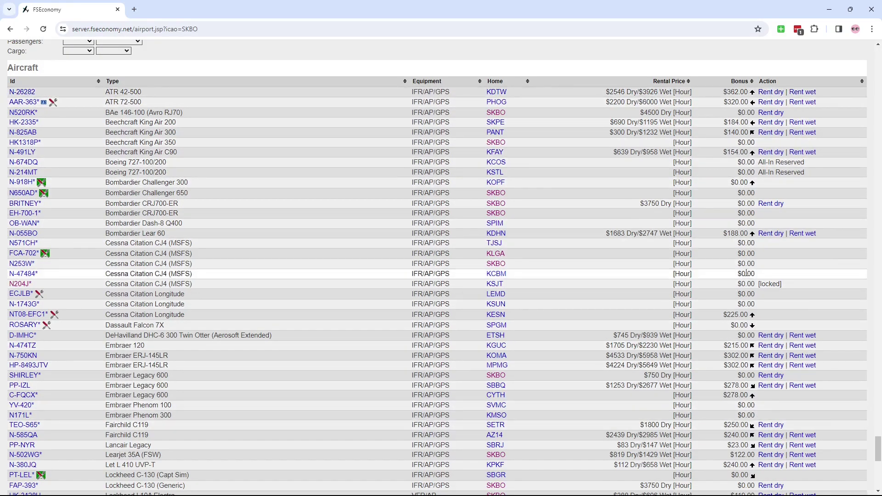
pyautogui.scroll(-4, 749, 244)
pyautogui.scroll(6, 762, 319)
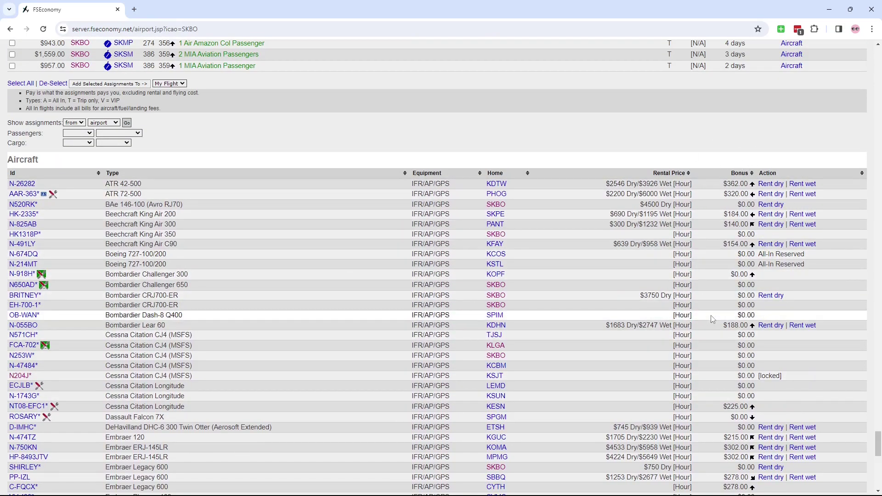
pyautogui.scroll(-2, 712, 376)
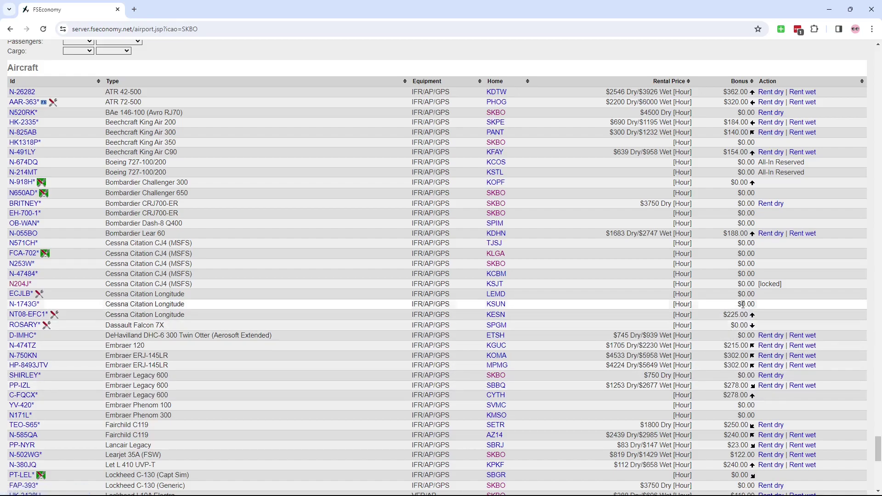
pyautogui.scroll(3, 737, 269)
pyautogui.scroll(-9, 734, 271)
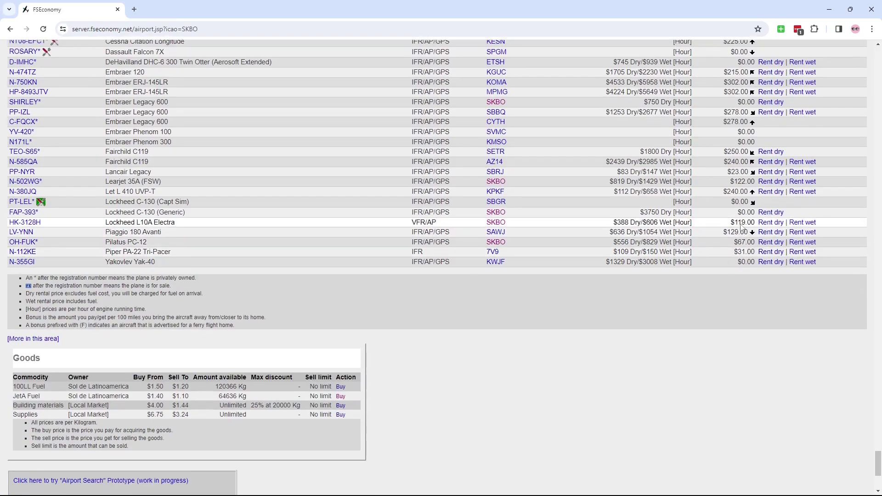
pyautogui.scroll(2, 744, 229)
pyautogui.scroll(4, 742, 221)
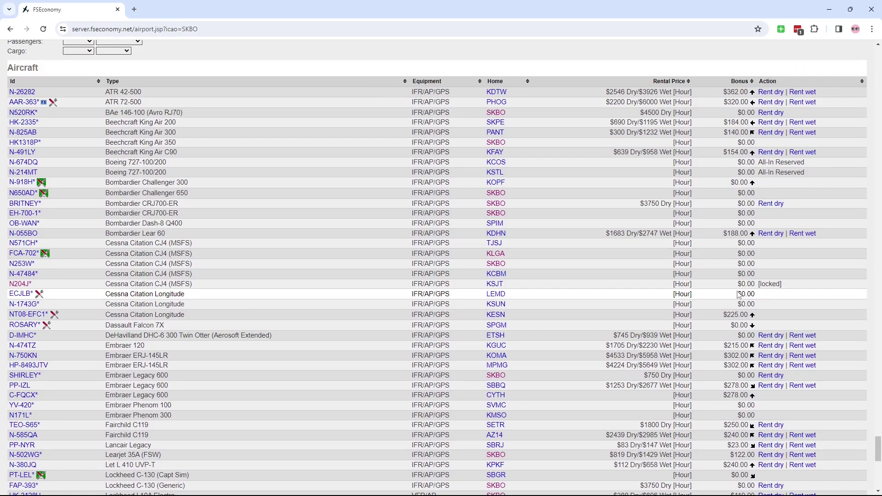
pyautogui.scroll(7, 735, 334)
pyautogui.scroll(-6, 734, 335)
pyautogui.scroll(-7, 747, 303)
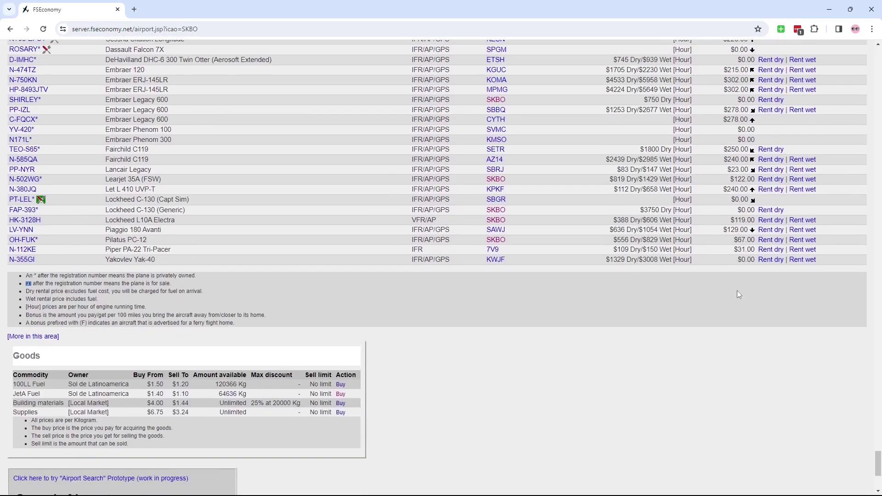
pyautogui.scroll(3, 738, 291)
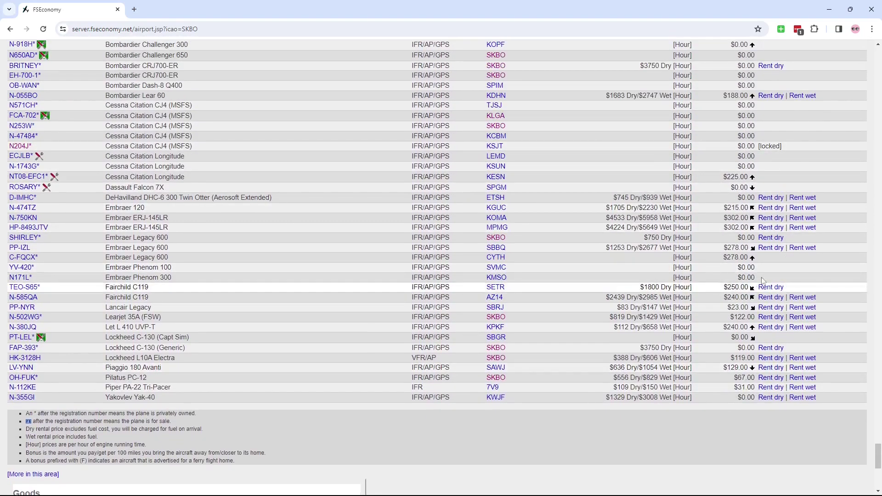
pyautogui.scroll(4, 757, 303)
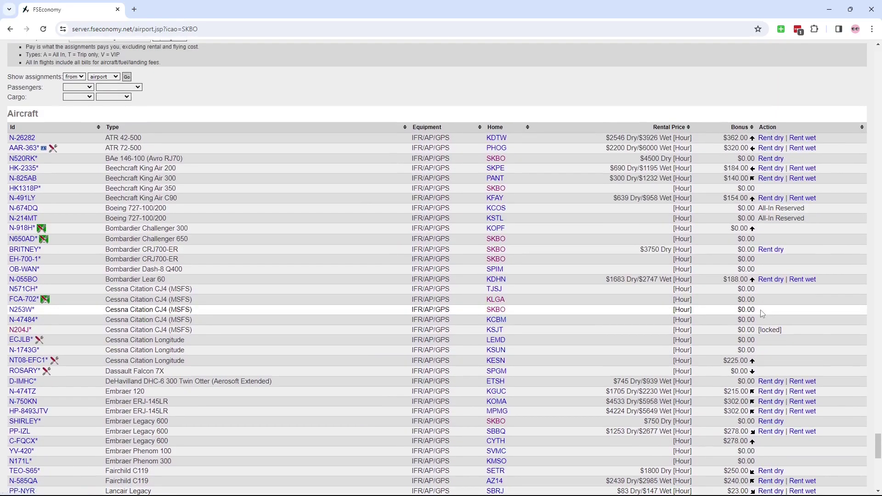
# Compare the equipment and registration marks in the SKBO aircraft list with the notes on privately owned and for-sale planes
pyautogui.scroll(-6, 761, 311)
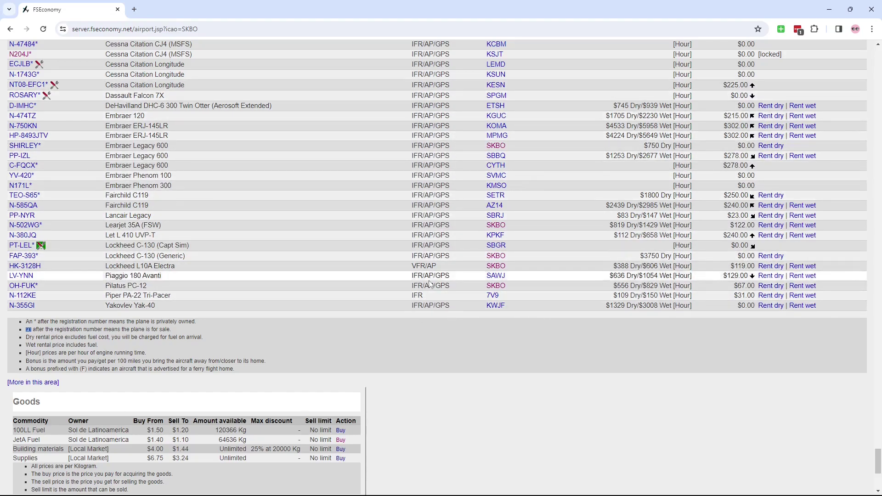
pyautogui.scroll(6, 430, 277)
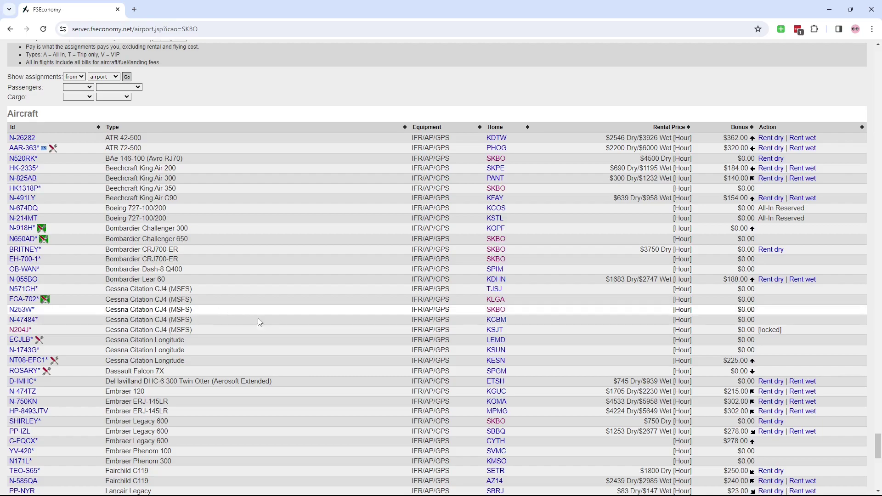
pyautogui.scroll(-2, 269, 321)
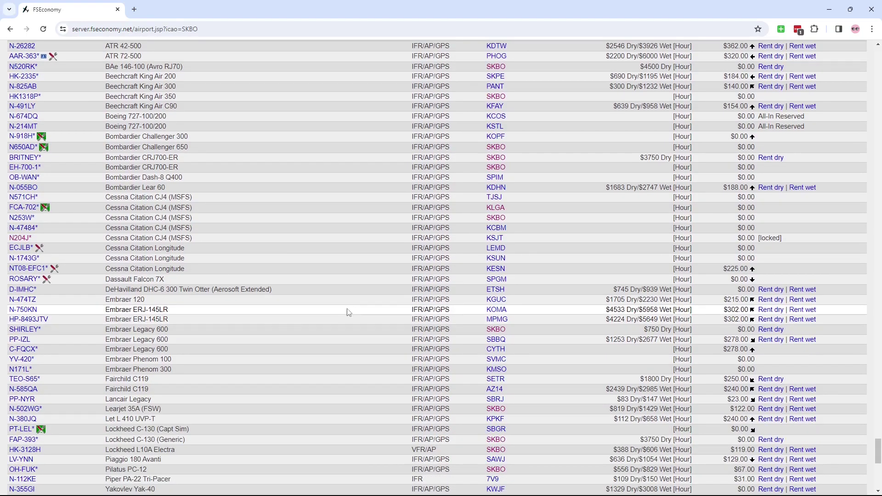
pyautogui.scroll(2, 403, 315)
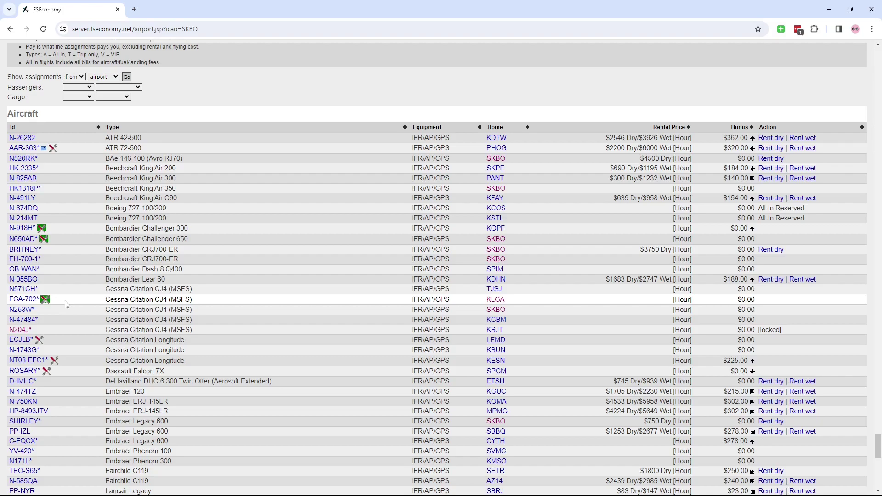
pyautogui.scroll(-7, 164, 257)
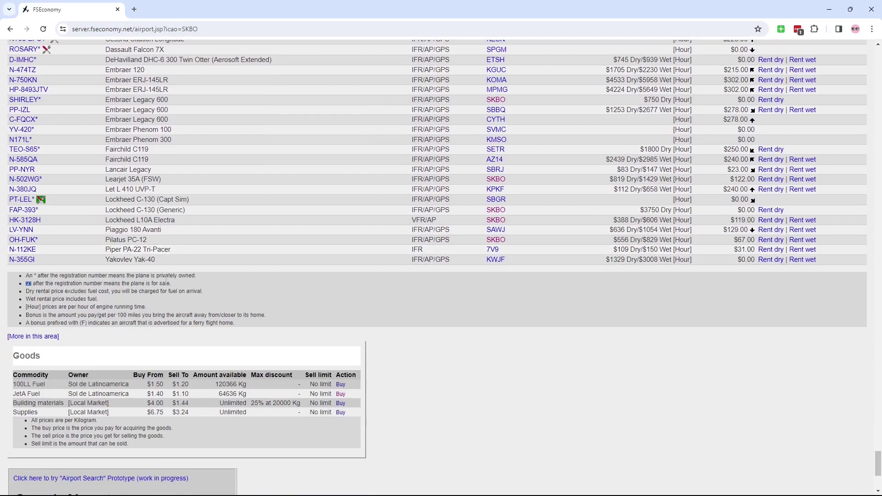
# Examine the repair and crossed-out symbols beside the registrations in the SKBO aircraft list, including those near N204J
pyautogui.scroll(1, 65, 235)
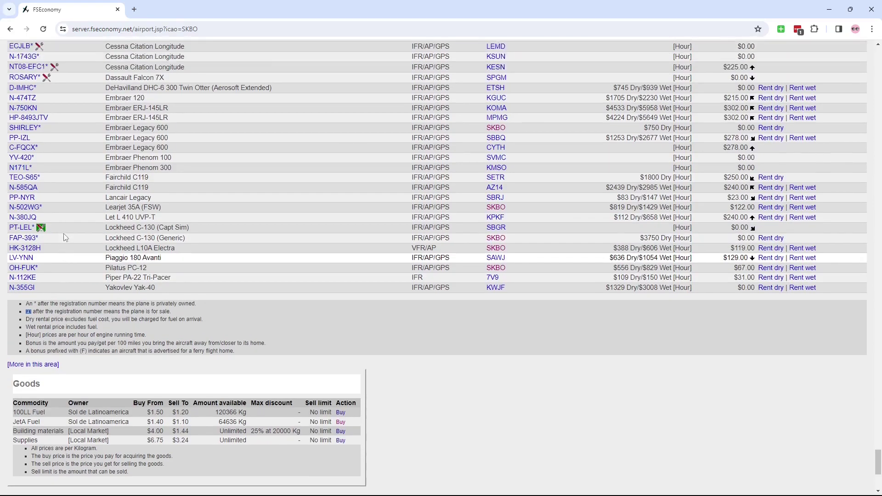
pyautogui.scroll(1, 65, 237)
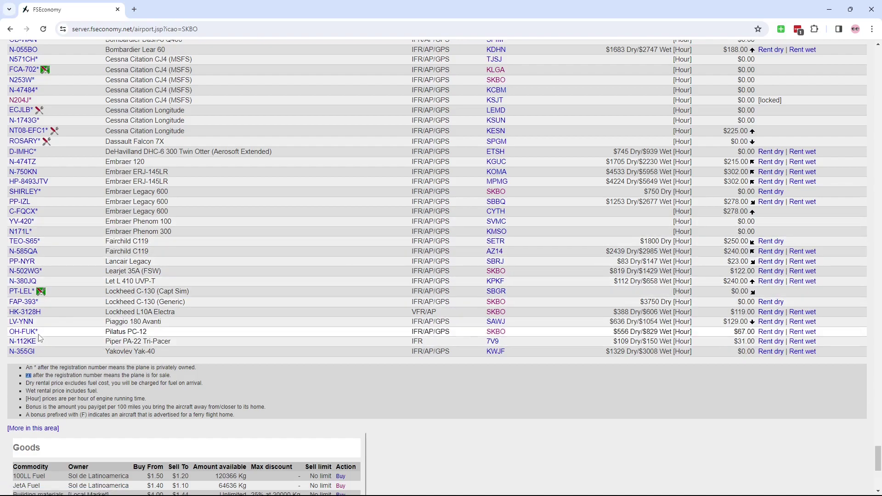
pyautogui.scroll(7, 52, 275)
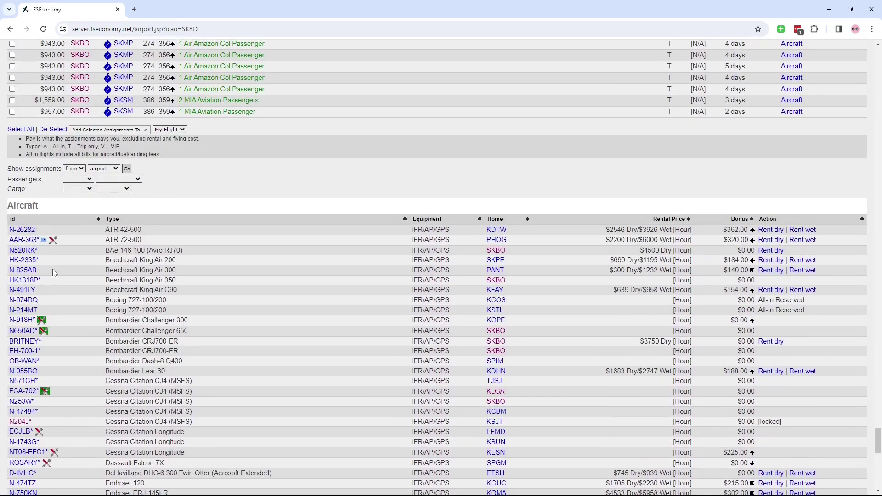
pyautogui.scroll(-2, 72, 282)
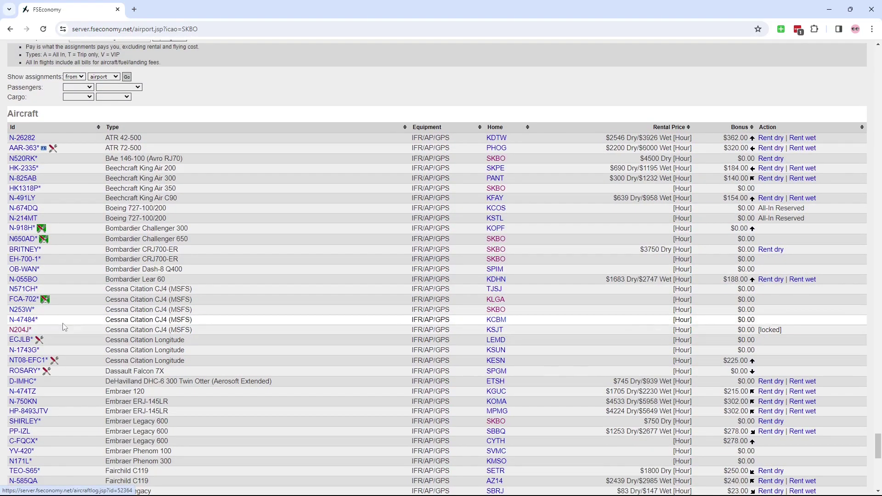
pyautogui.scroll(-10, 58, 330)
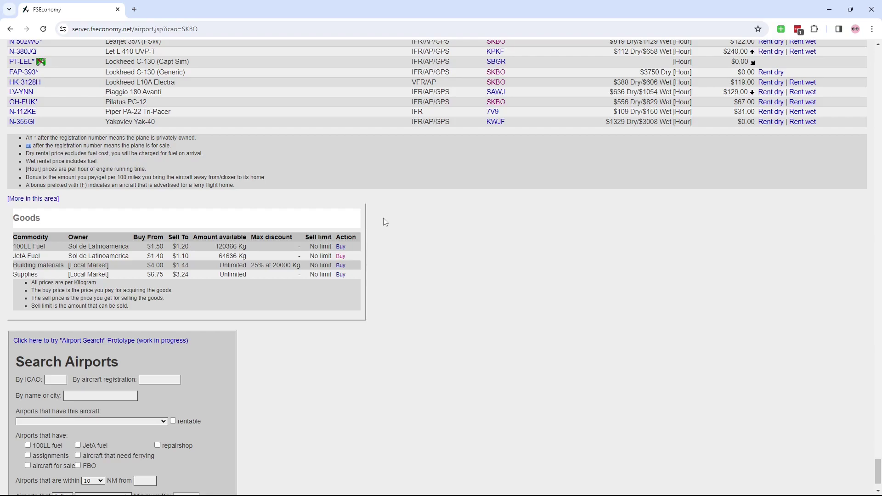
# Review the whole SKBO aircraft list again, along with its rental notes, the Goods table and the airport search form
pyautogui.scroll(7, 217, 162)
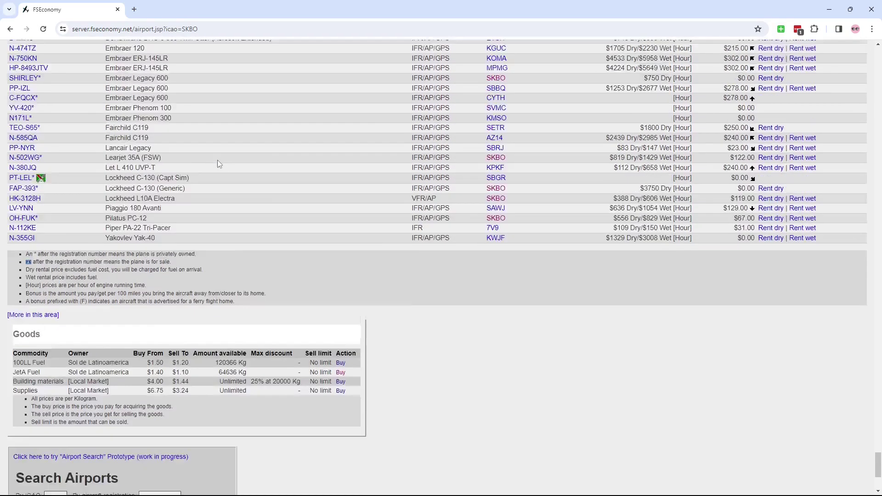
pyautogui.scroll(3, 219, 166)
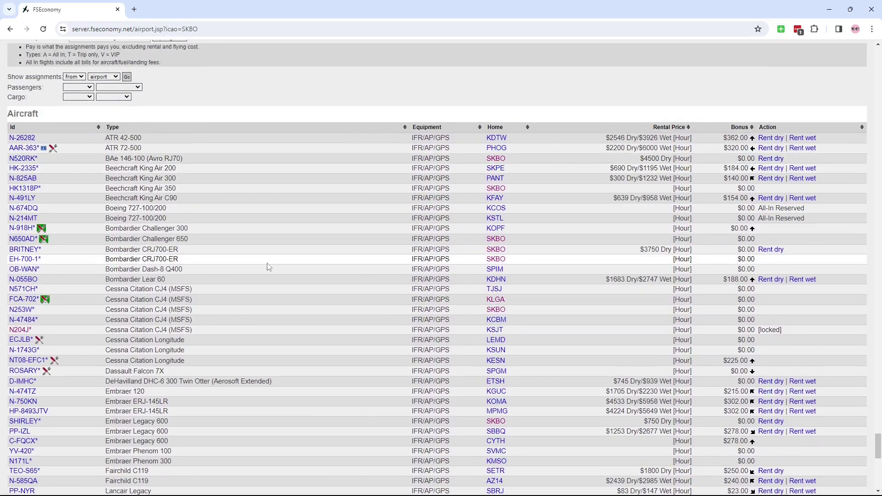
pyautogui.scroll(-9, 261, 262)
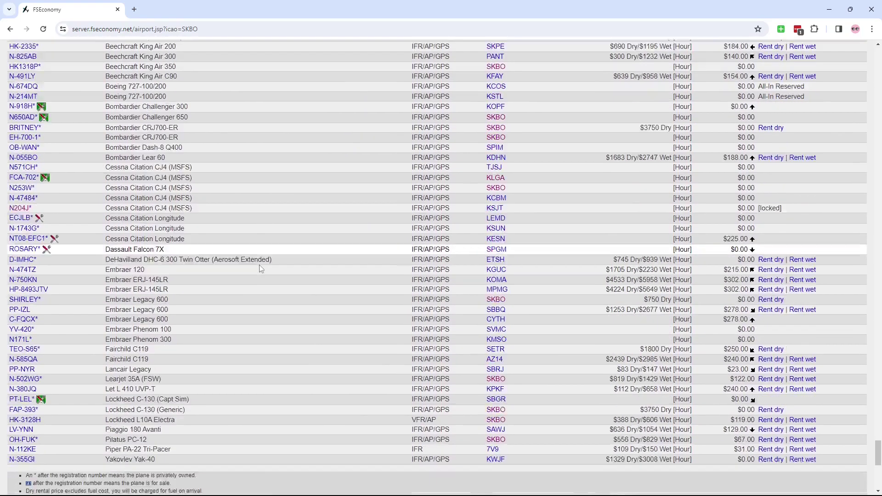
pyautogui.scroll(-2, 261, 269)
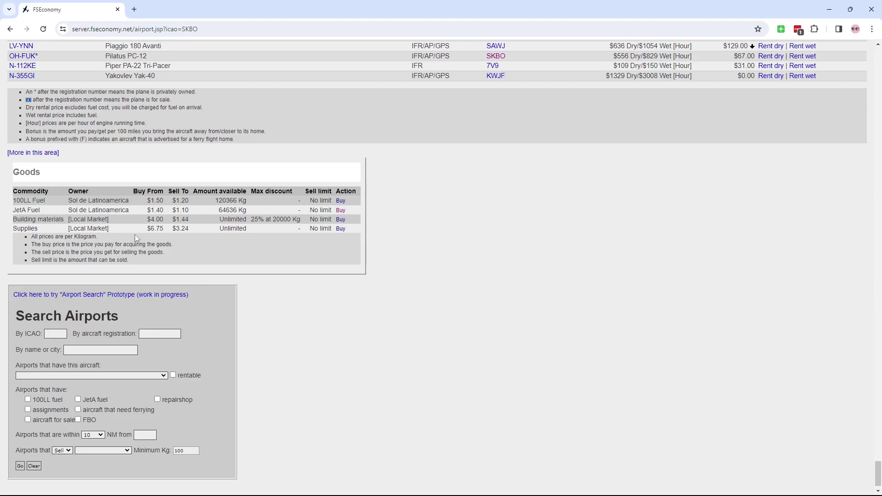
pyautogui.scroll(20, 203, 255)
pyautogui.scroll(-15, 204, 258)
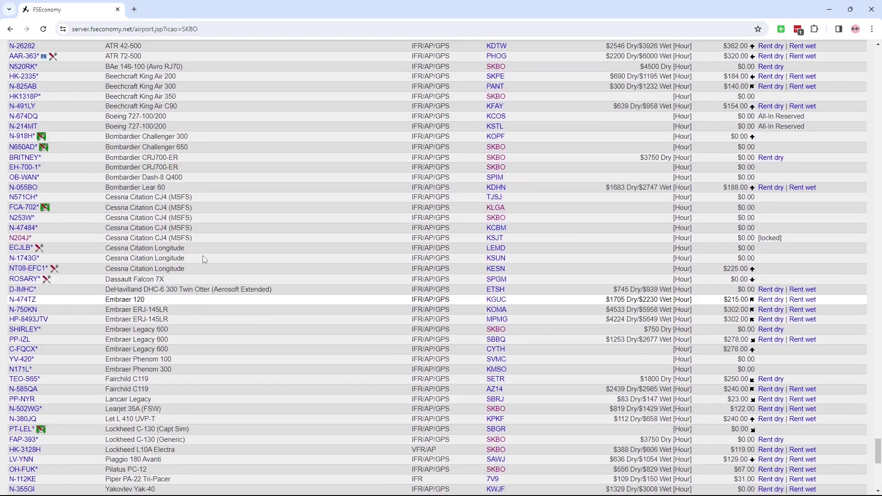
pyautogui.scroll(-4, 204, 260)
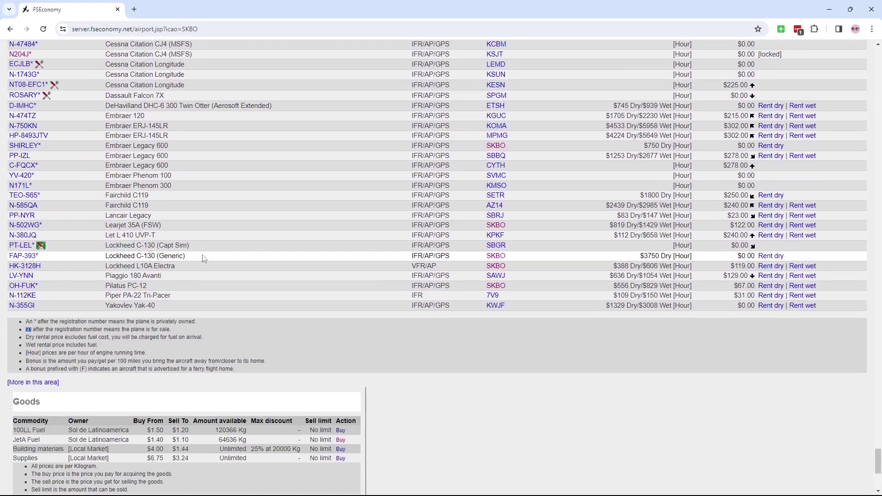
pyautogui.scroll(-3, 204, 258)
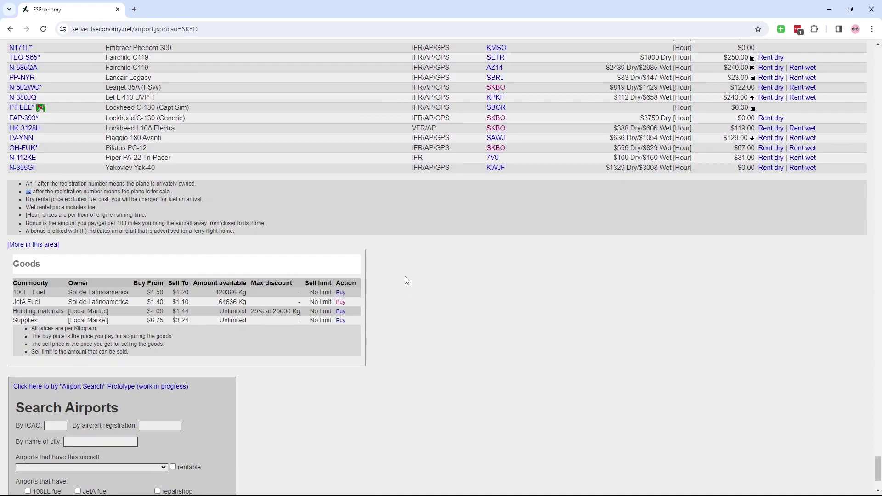
# Look back through the SKBO assignments and return to the airport overview with its FBO and fuel details
pyautogui.scroll(20, 332, 255)
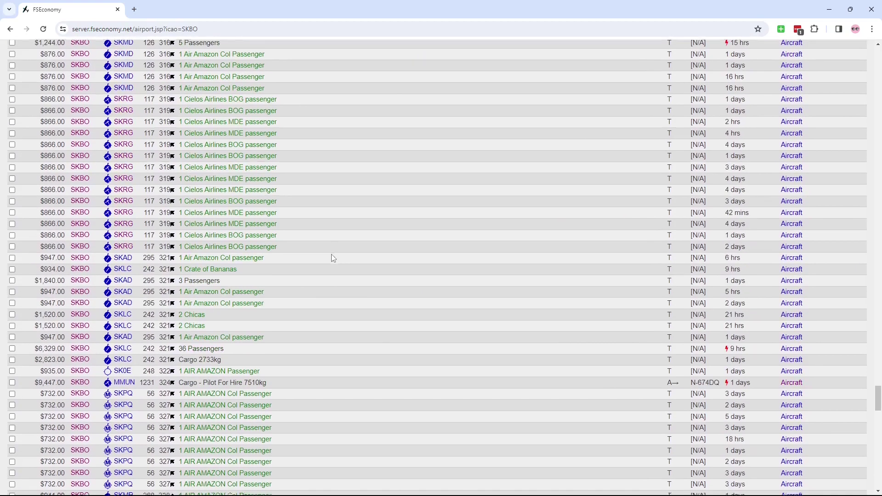
pyautogui.scroll(6, 331, 255)
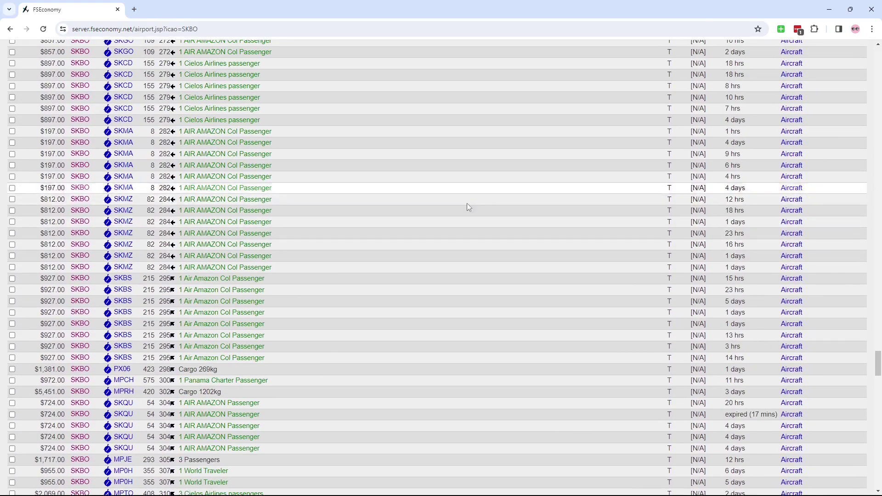
pyautogui.scroll(20, 514, 242)
pyautogui.scroll(20, 508, 248)
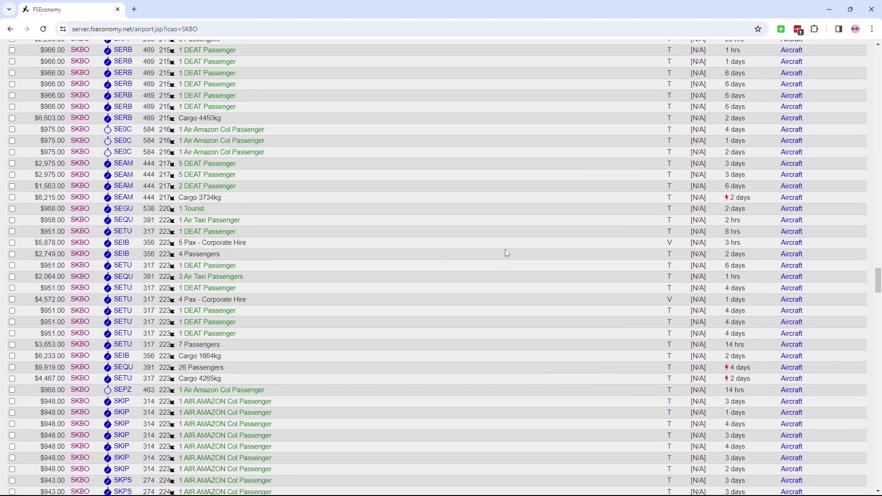
pyautogui.scroll(20, 507, 254)
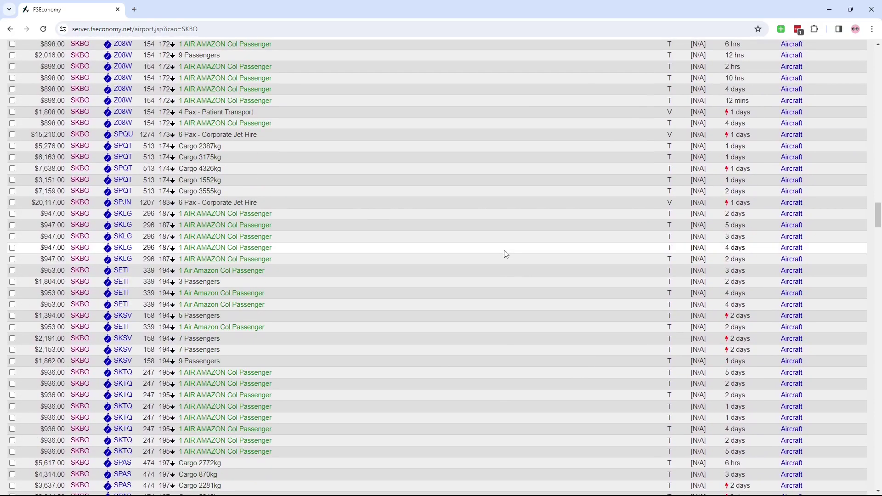
pyautogui.scroll(20, 504, 251)
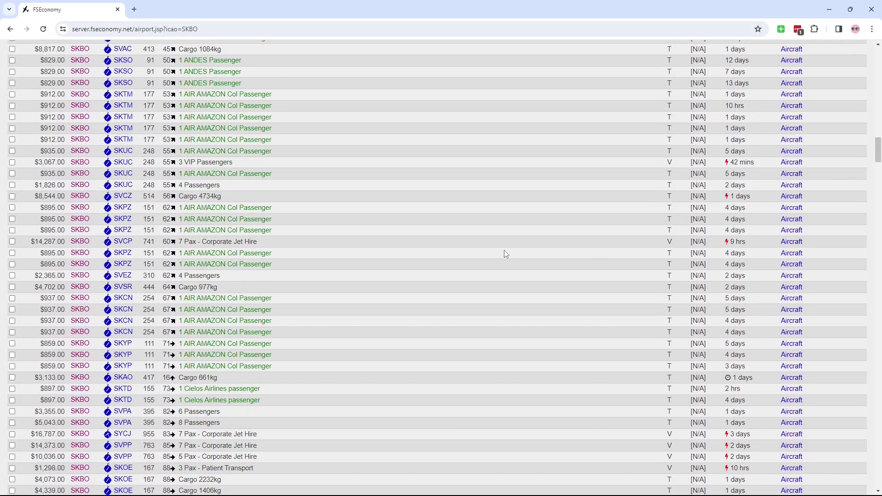
pyautogui.scroll(10, 505, 253)
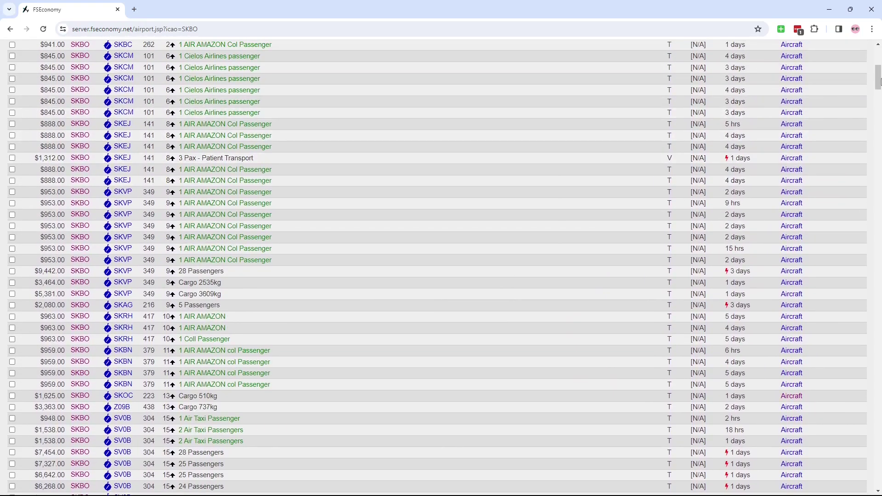
pyautogui.moveTo(878, 82); pyautogui.dragTo(877, 58)
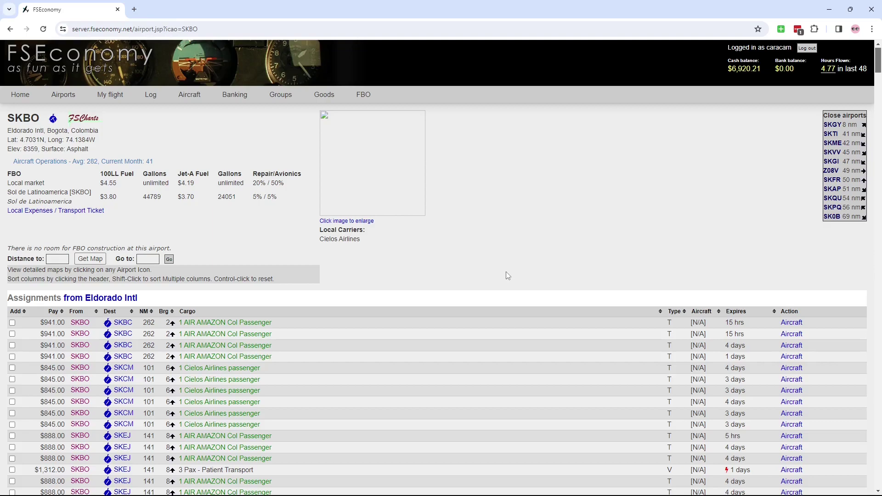
# Search the aircraft for sale by model for the Airbus A320 (MSFS)
pyautogui.moveTo(189, 95)
pyautogui.click(187, 129)
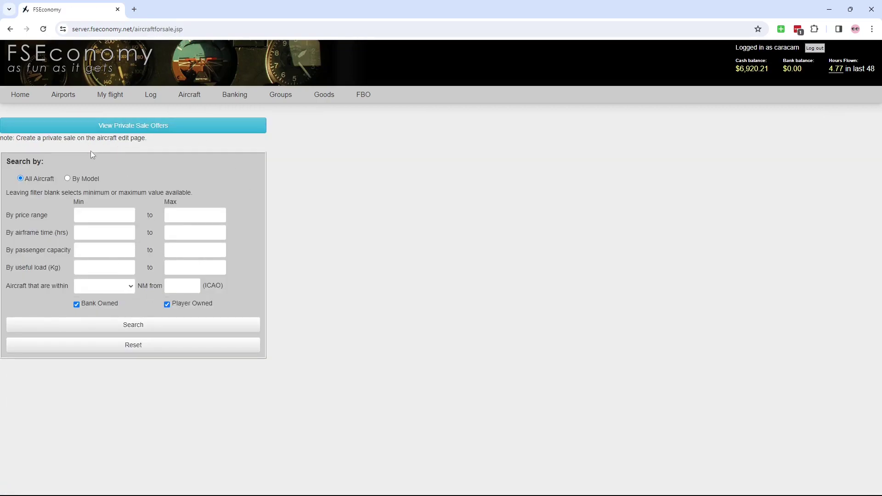
pyautogui.click(68, 178)
pyautogui.click(177, 207)
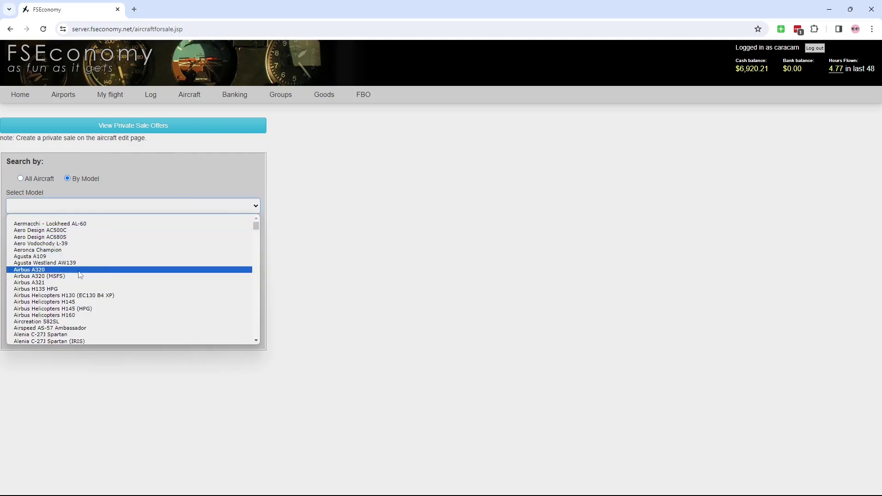
pyautogui.click(52, 276)
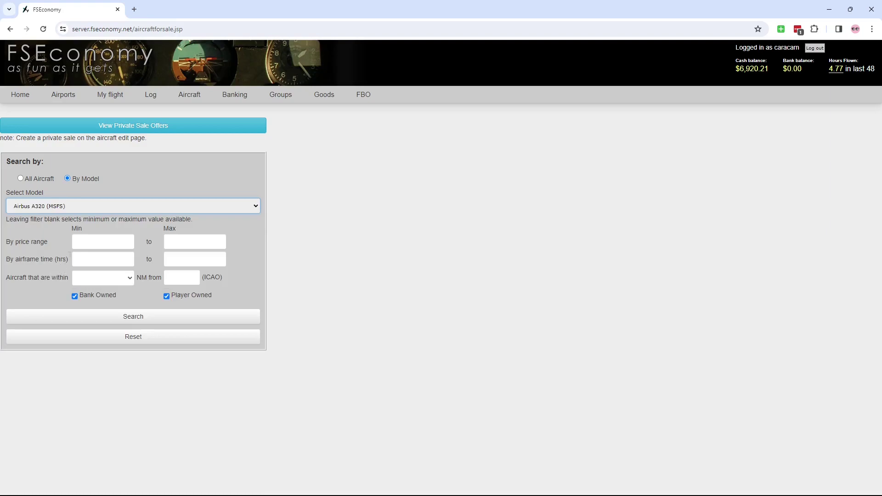
pyautogui.click(183, 210)
pyautogui.click(187, 204)
pyautogui.click(135, 317)
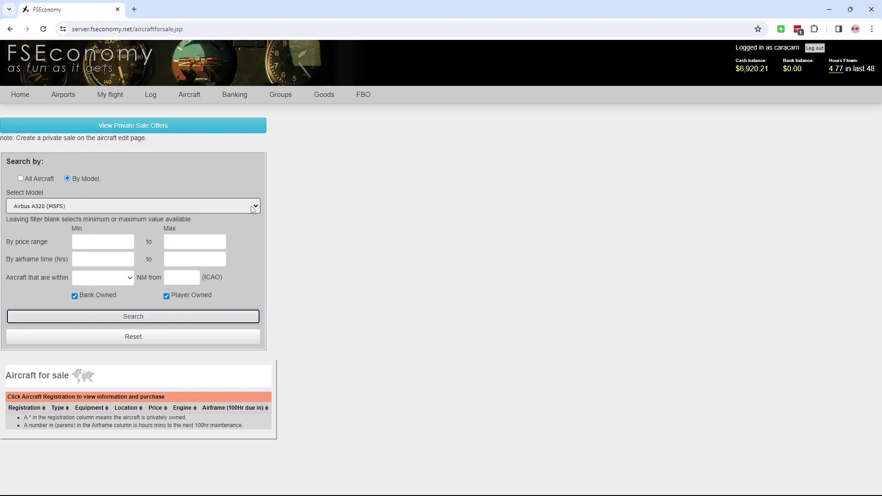
# Change the model to Boeing 737-800 and search the aircraft for sale again
pyautogui.click(111, 205)
pyautogui.scroll(-5, 122, 269)
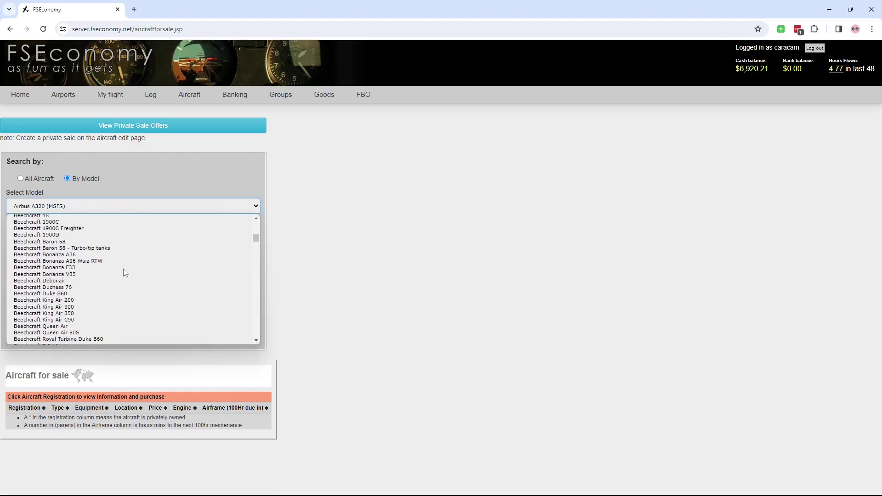
pyautogui.scroll(-8, 123, 272)
pyautogui.scroll(4, 123, 273)
pyautogui.scroll(-5, 123, 273)
pyautogui.scroll(5, 123, 273)
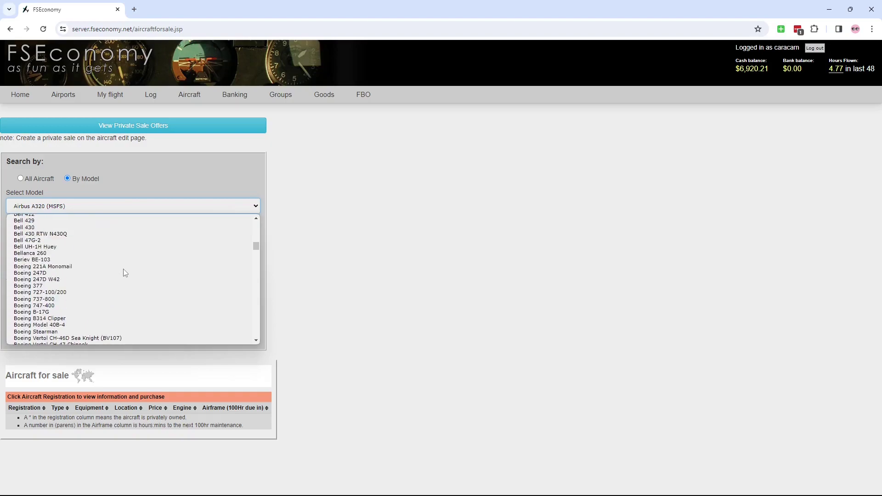
pyautogui.click(55, 299)
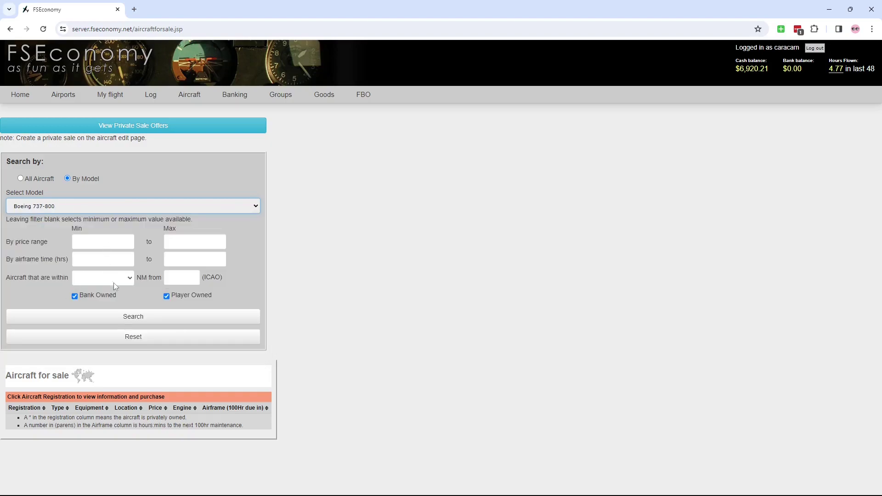
pyautogui.click(122, 317)
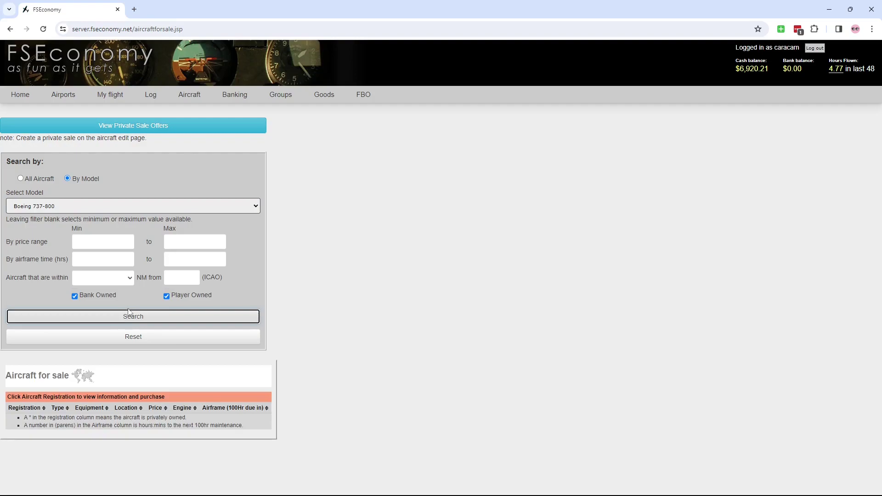
# Search the aircraft for sale for the Boeing 727-100/200 model
pyautogui.click(103, 211)
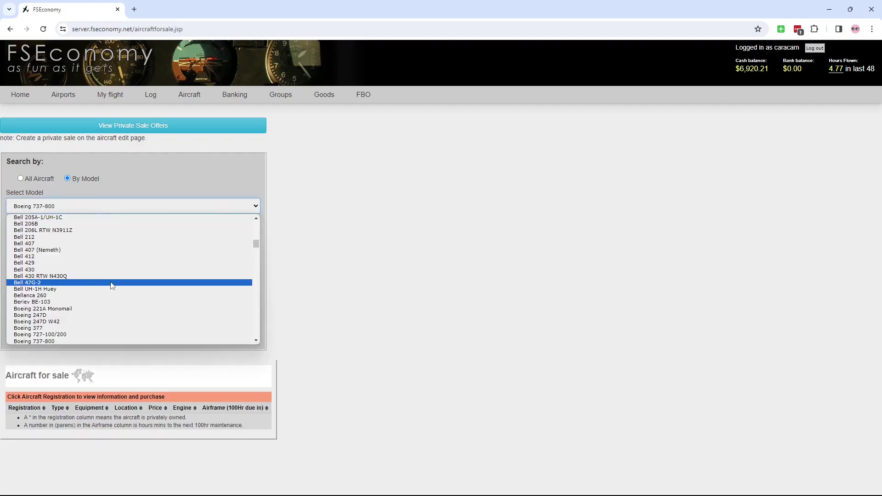
pyautogui.click(117, 334)
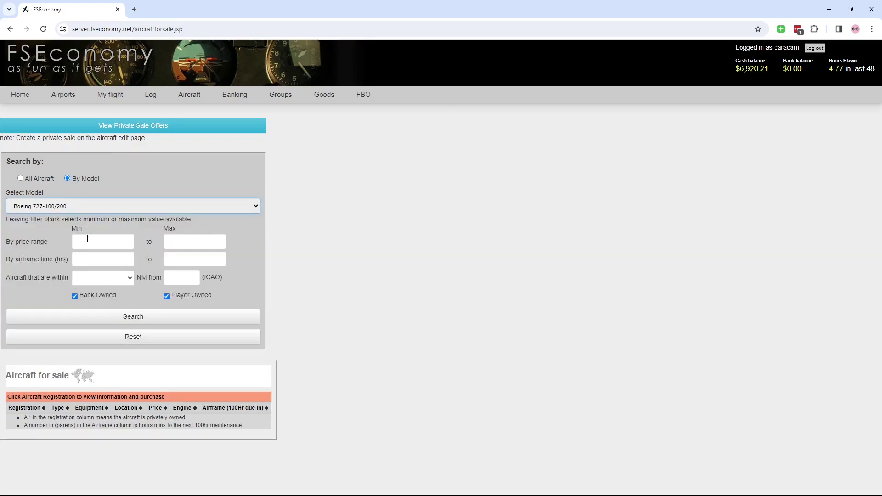
pyautogui.click(118, 320)
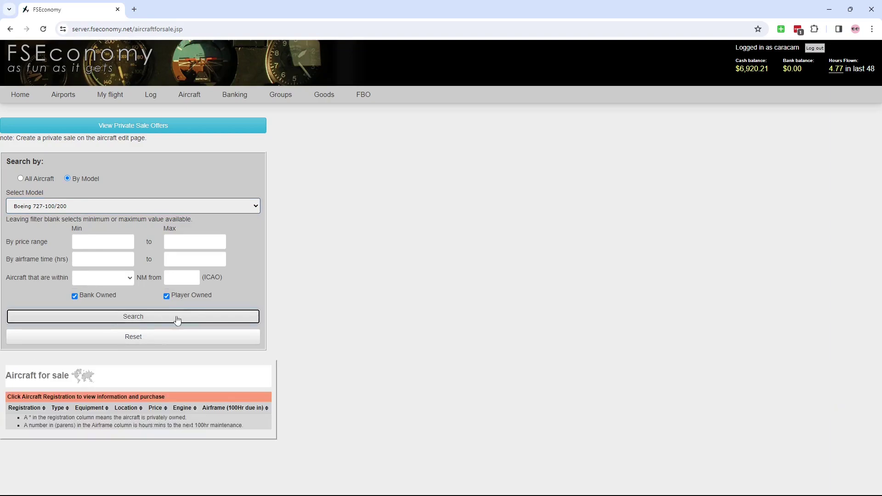
# Search the aircraft for sale for the Boeing 747-400 model
pyautogui.click(147, 206)
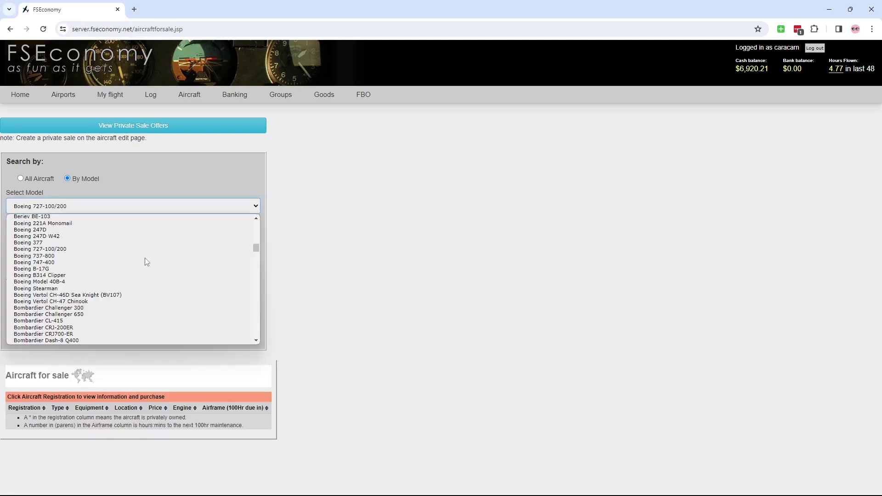
pyautogui.click(43, 263)
pyautogui.click(122, 315)
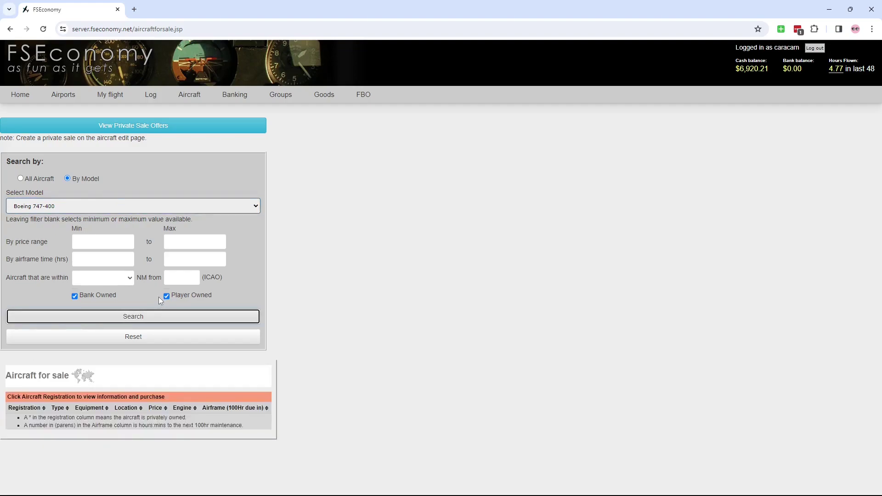
# Search for airports that have the Airbus A320 (MSFS) aircraft
pyautogui.click(62, 97)
pyautogui.scroll(-15, 811, 197)
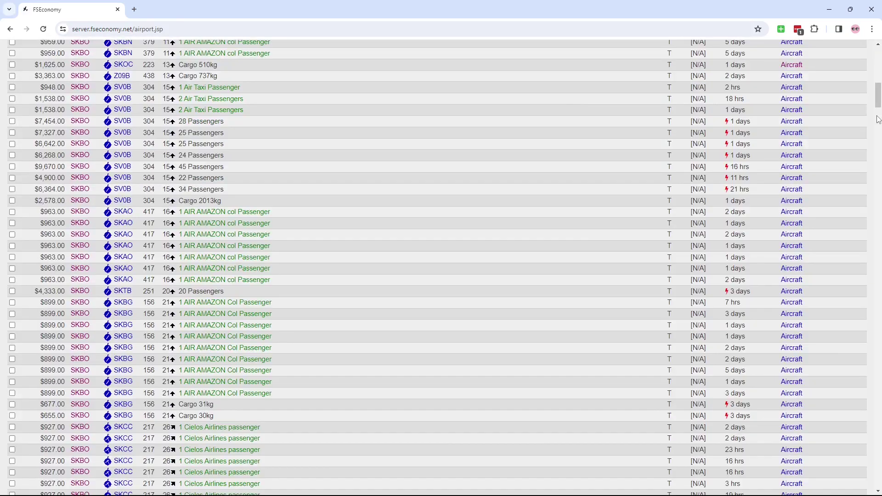
pyautogui.moveTo(877, 101); pyautogui.dragTo(877, 476)
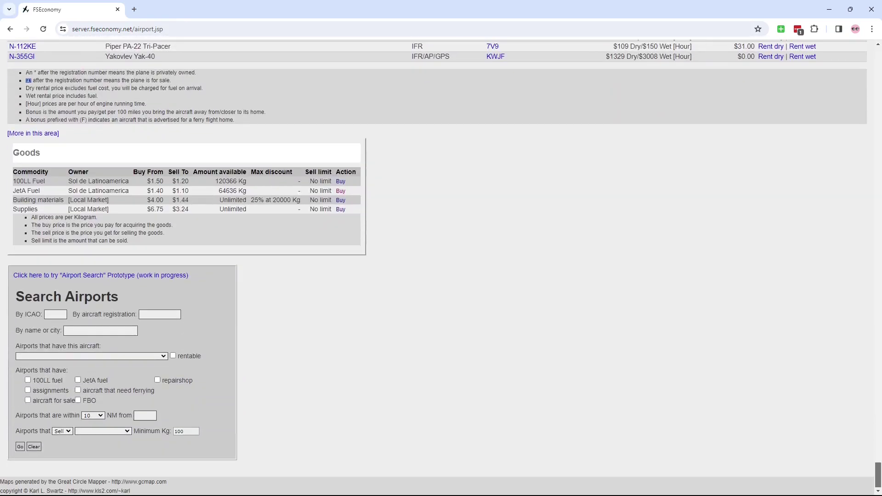
pyautogui.click(163, 356)
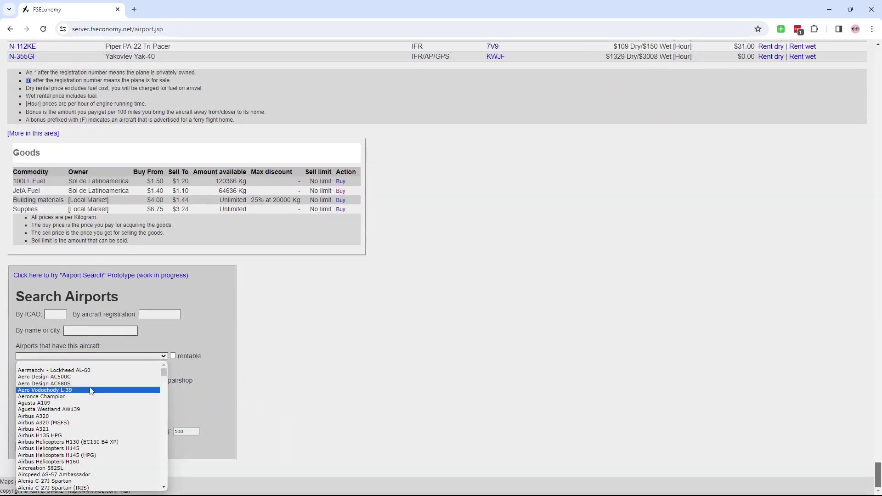
pyautogui.click(77, 423)
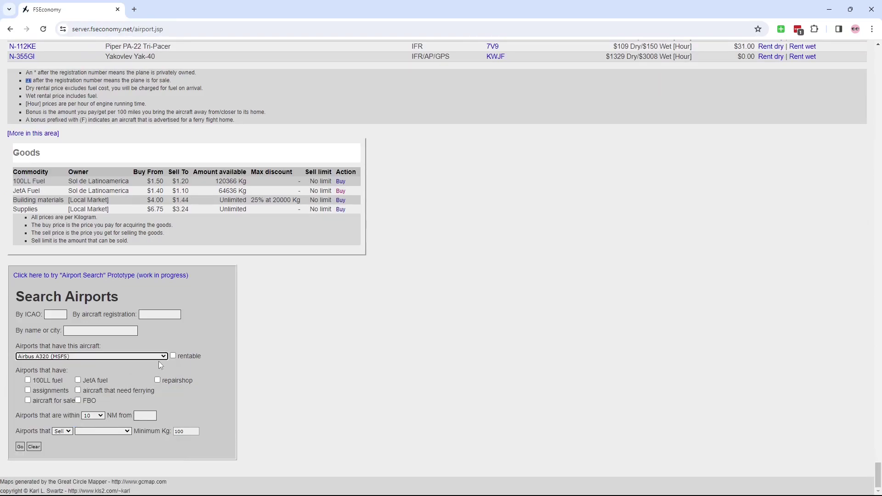
pyautogui.click(19, 446)
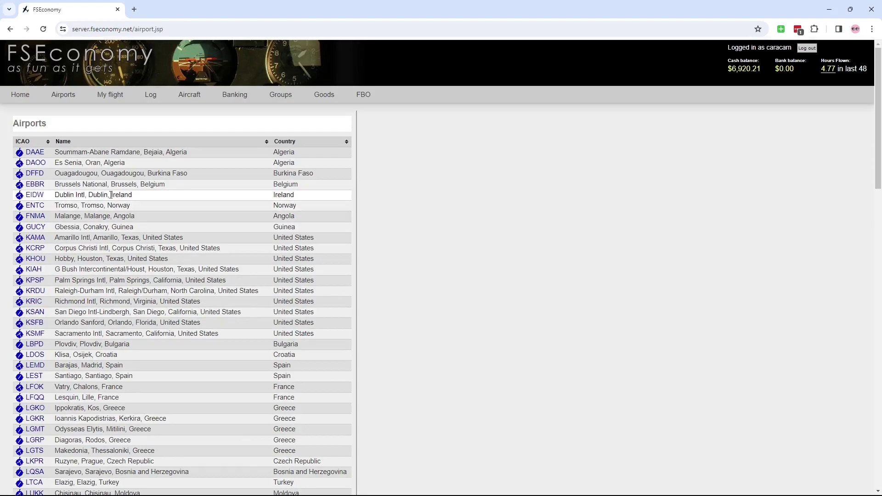
# Open the Dublin Intl (EIDW) airport from the results and examine its assignments and the status of its Airbus A320 (MSFS)
pyautogui.click(35, 195)
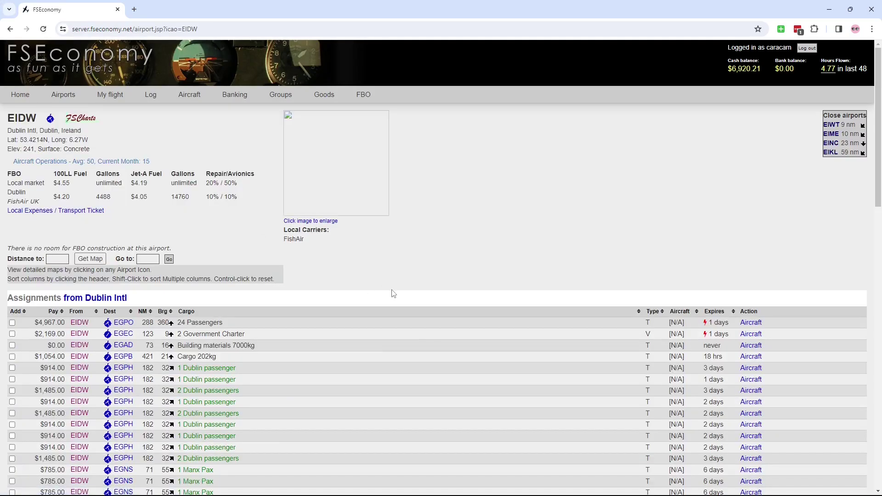
pyautogui.scroll(-13, 139, 189)
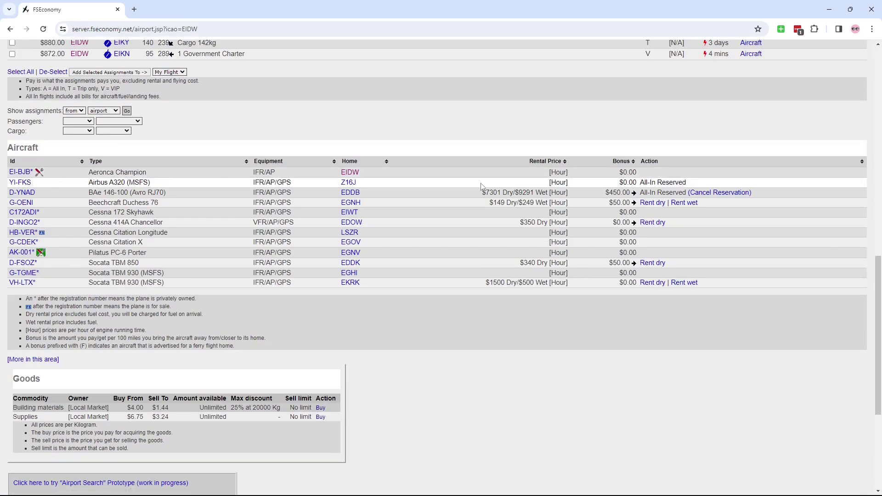
pyautogui.scroll(6, 434, 248)
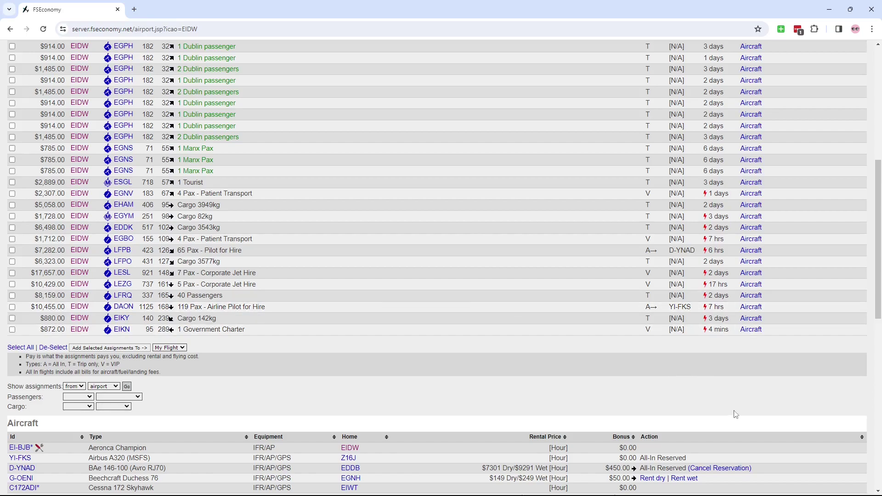
pyautogui.scroll(-1, 391, 416)
pyautogui.scroll(-5, 315, 376)
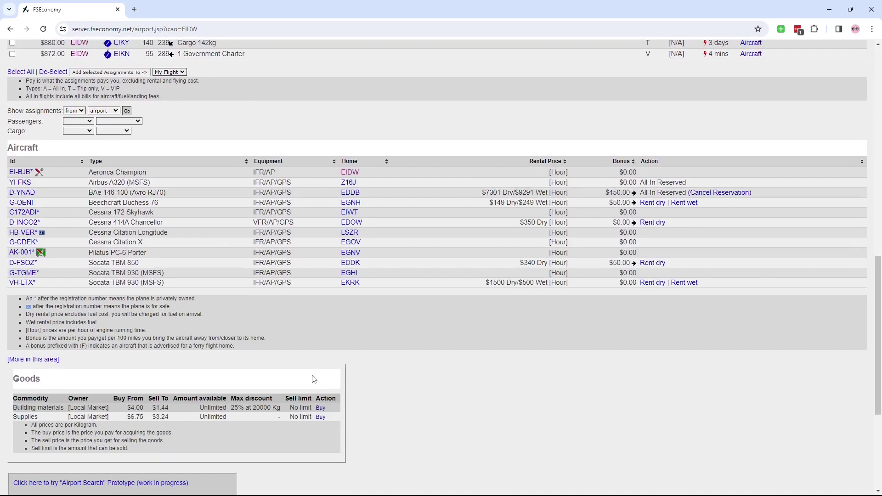
# Examine the specifications and aircraft log of the Airbus A320 YI-FKS, and return to the EIDW airport page
pyautogui.hotkey('alt', 'Left')
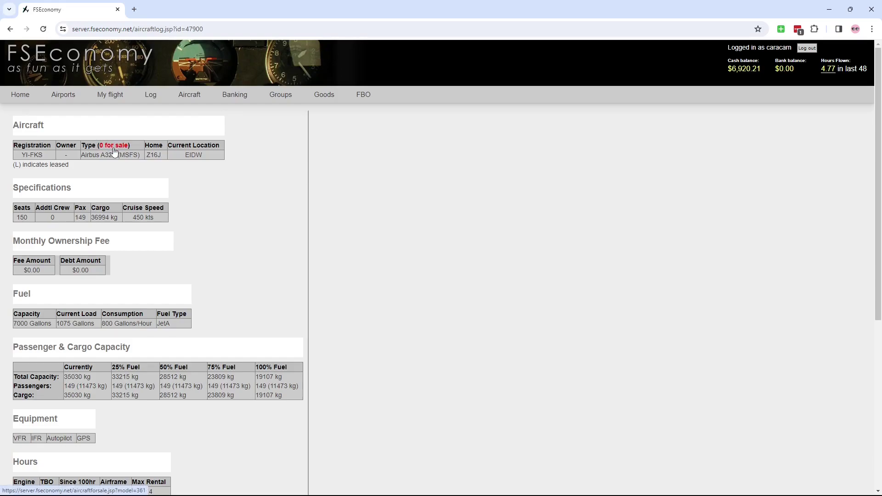
pyautogui.scroll(-4, 266, 262)
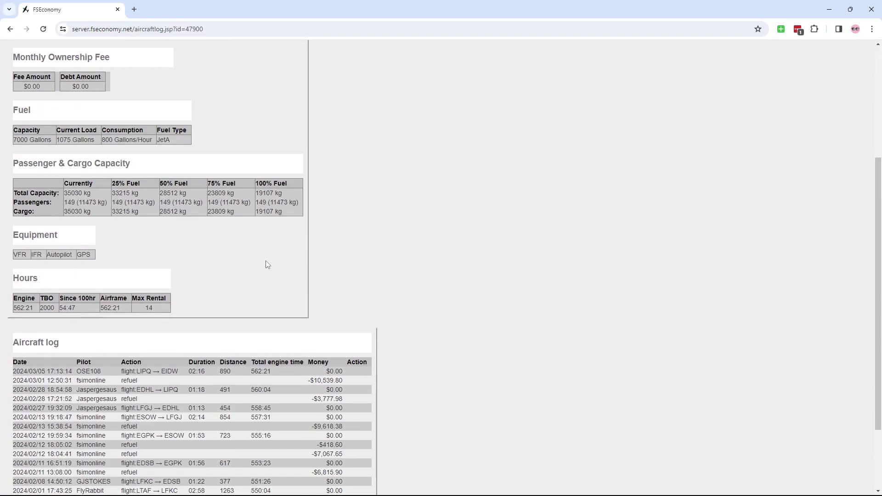
pyautogui.scroll(-2, 268, 264)
pyautogui.scroll(6, 267, 265)
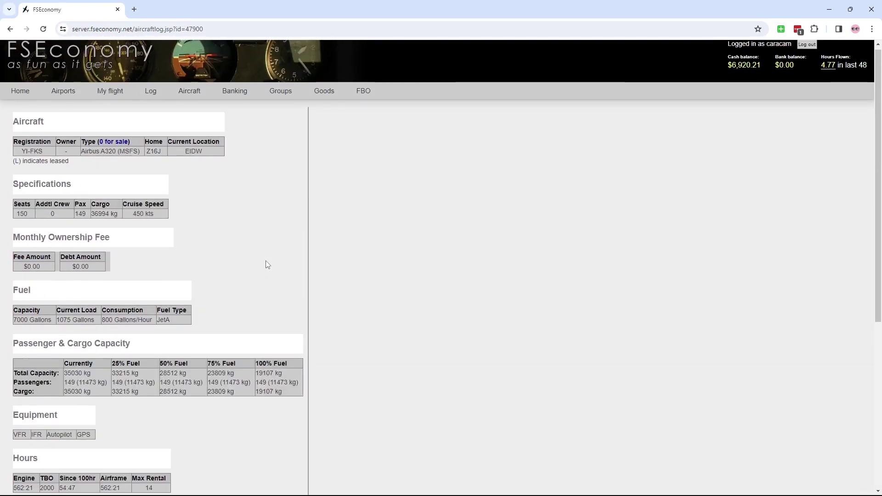
pyautogui.scroll(-6, 267, 264)
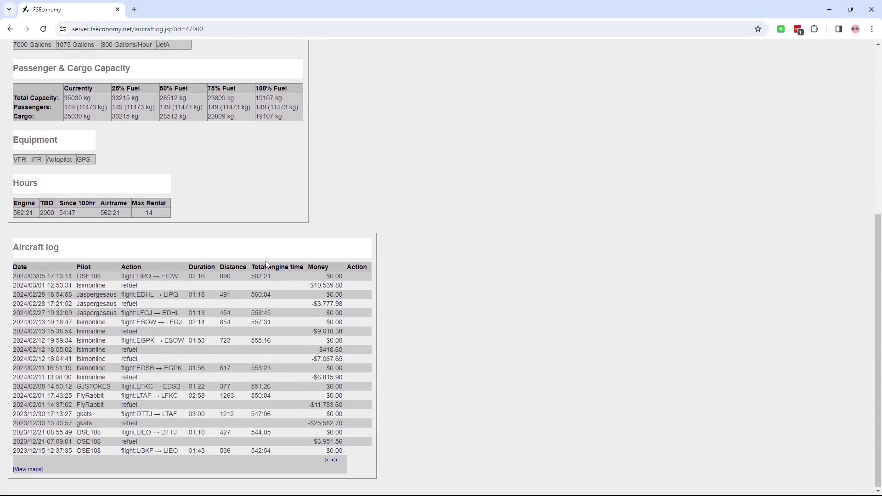
pyautogui.scroll(5, 268, 264)
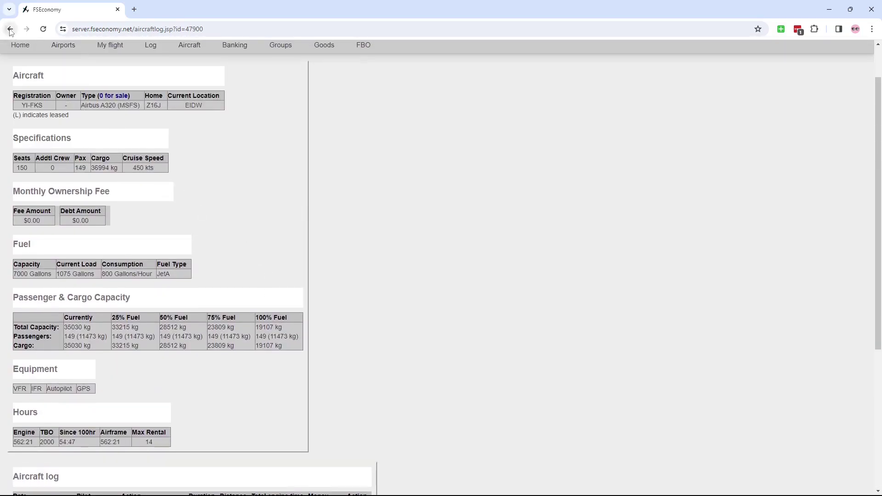
pyautogui.click(10, 30)
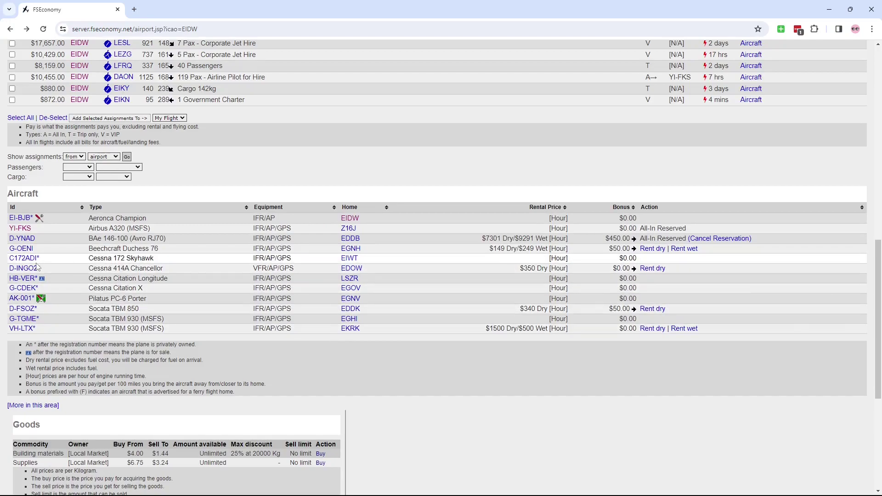
# Open the details of the Cessna Citation X G-CDEK and list the aircraft of that model for sale
pyautogui.click(25, 288)
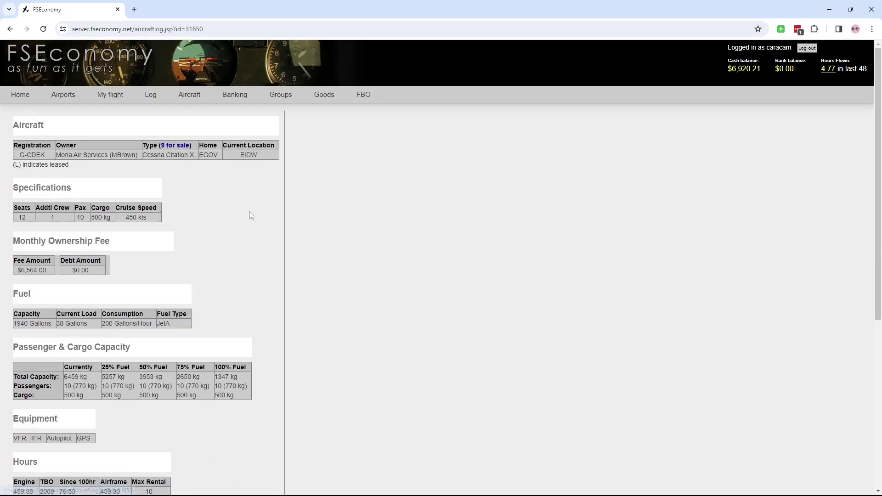
pyautogui.click(180, 148)
pyautogui.scroll(-1, 307, 294)
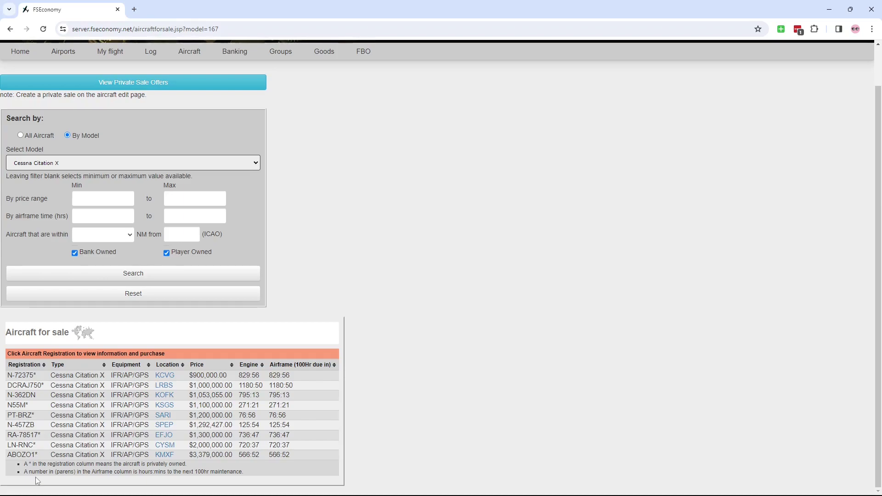
pyautogui.scroll(1, 274, 288)
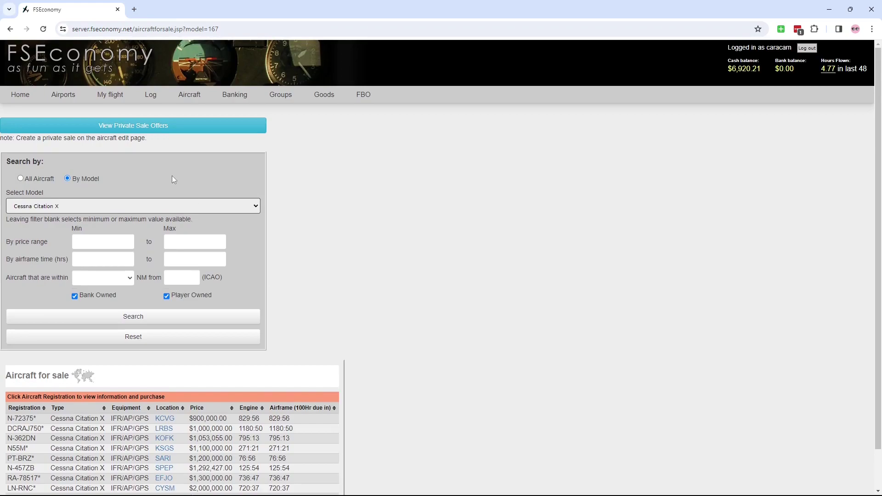
# Return to the EIDW airport page and examine the details of the BAe 146-100 D-YNAD
pyautogui.click(69, 100)
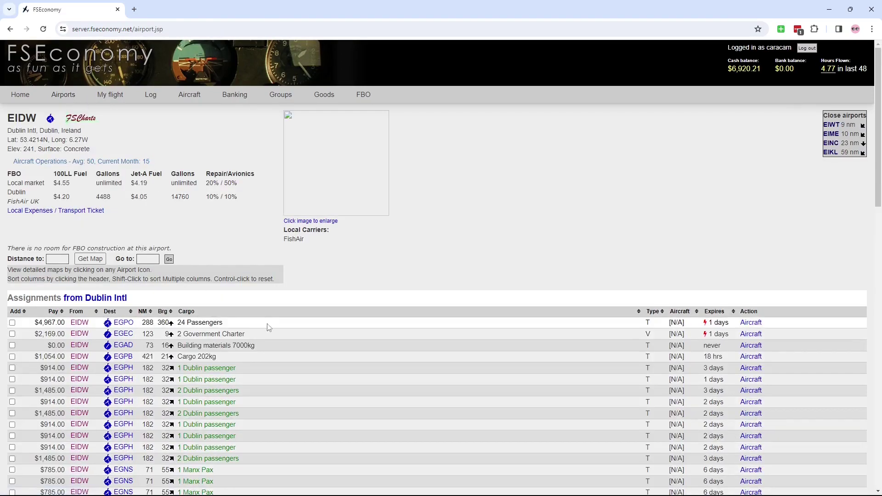
pyautogui.scroll(-4, 269, 327)
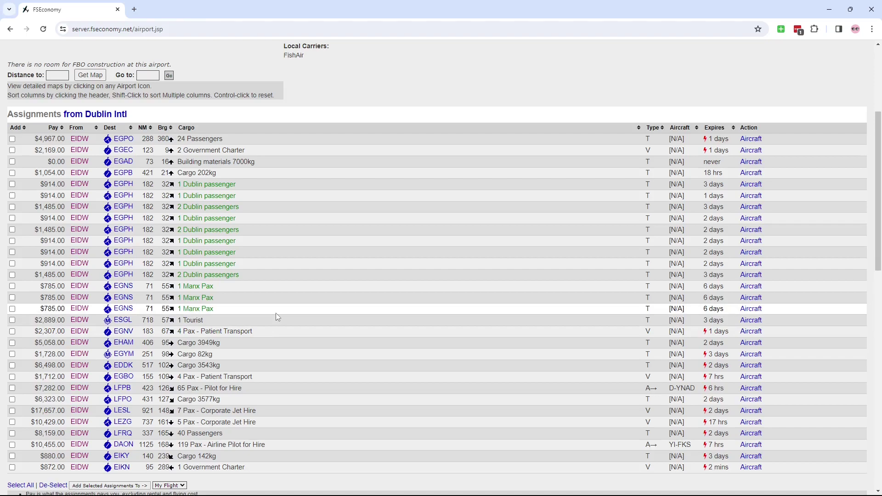
pyautogui.scroll(-6, 276, 312)
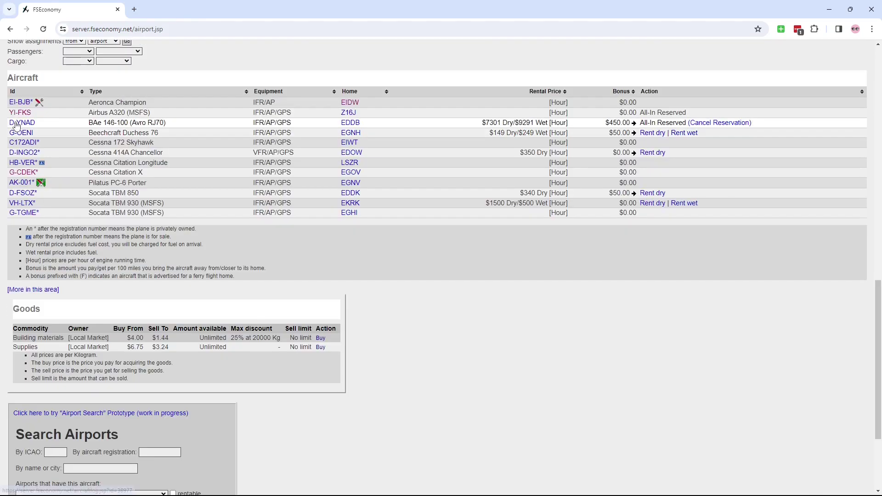
pyautogui.click(16, 125)
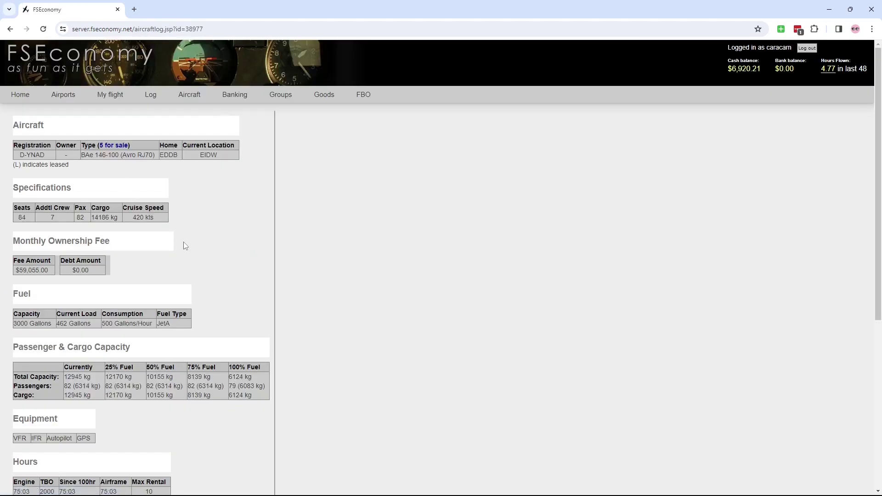
pyautogui.scroll(-6, 184, 247)
pyautogui.scroll(5, 165, 230)
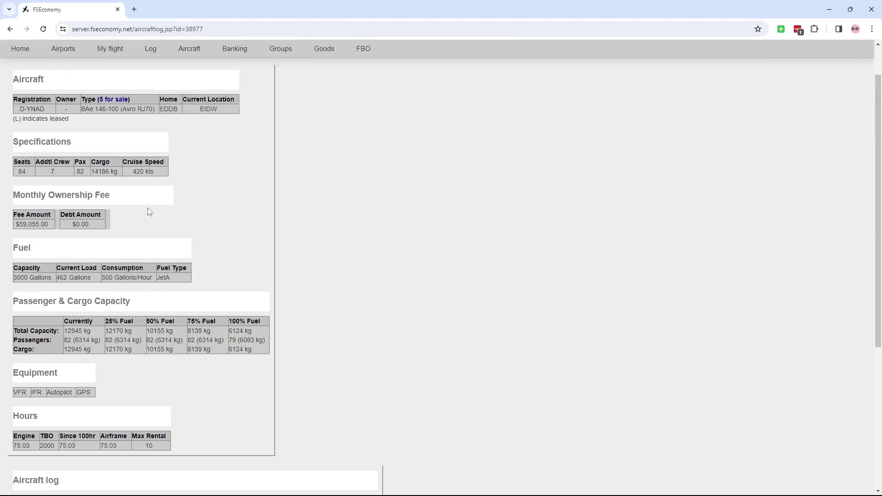
# List the BAe 146-100 (Avro RJ70) aircraft for sale, recheck D-YNAD's details, and return to the Citation X G-CDEK page
pyautogui.click(114, 102)
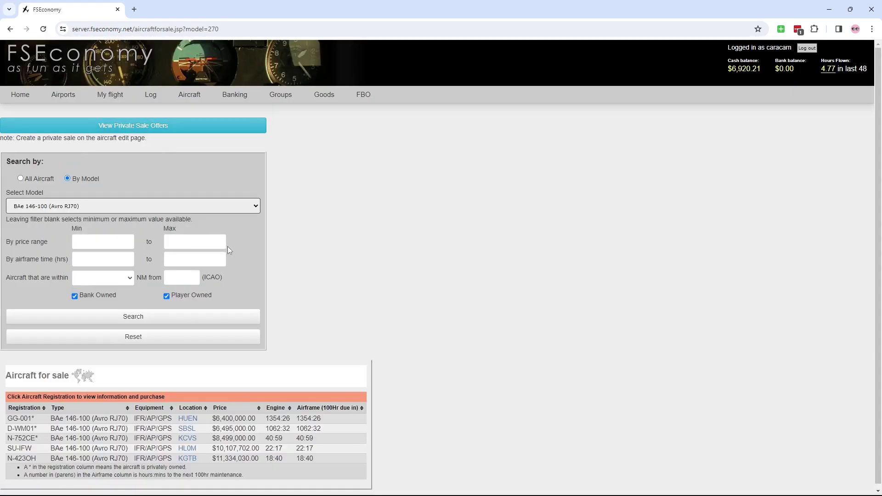
pyautogui.scroll(-1, 331, 317)
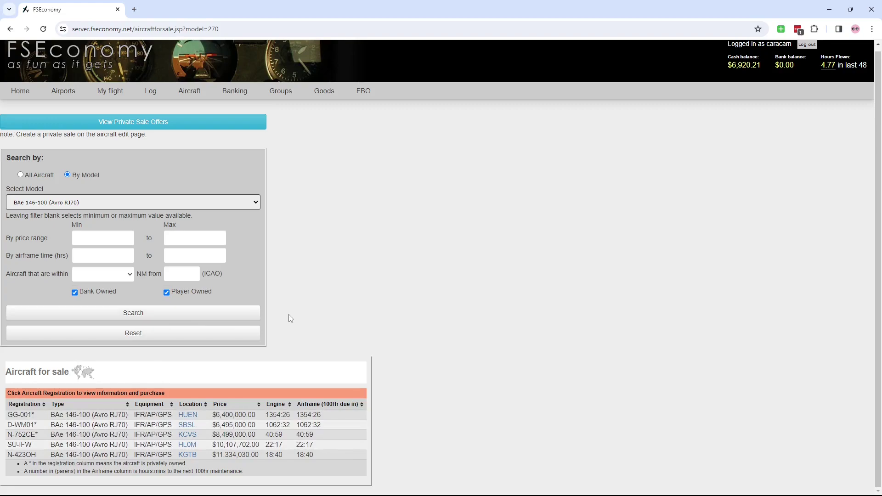
pyautogui.hotkey('alt', 'Left')
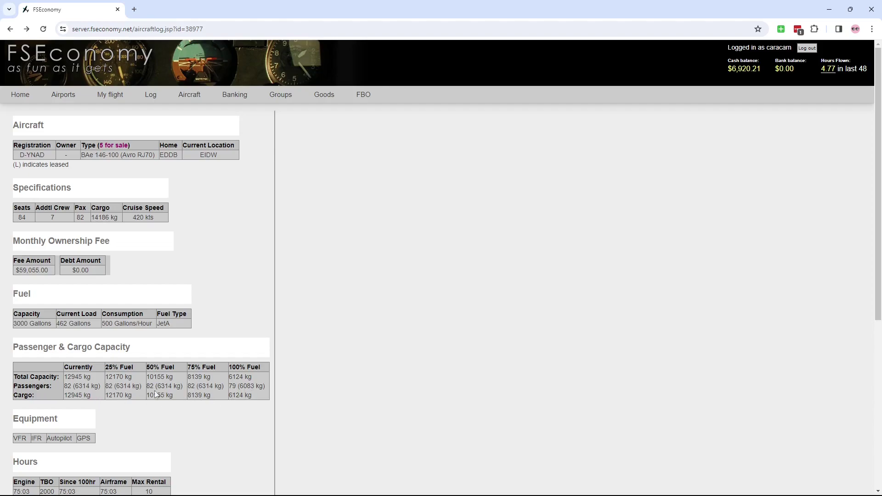
pyautogui.scroll(-1, 206, 411)
pyautogui.scroll(-4, 203, 413)
pyautogui.scroll(4, 203, 412)
pyautogui.click(10, 29)
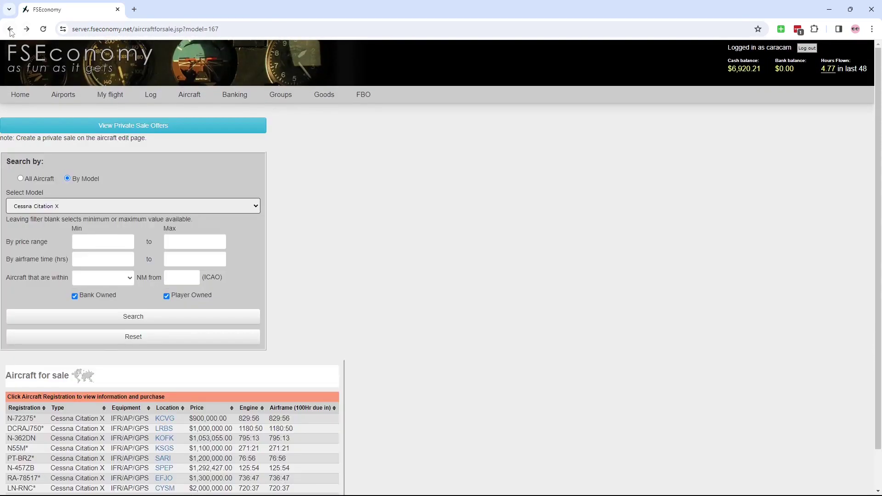
pyautogui.click(10, 28)
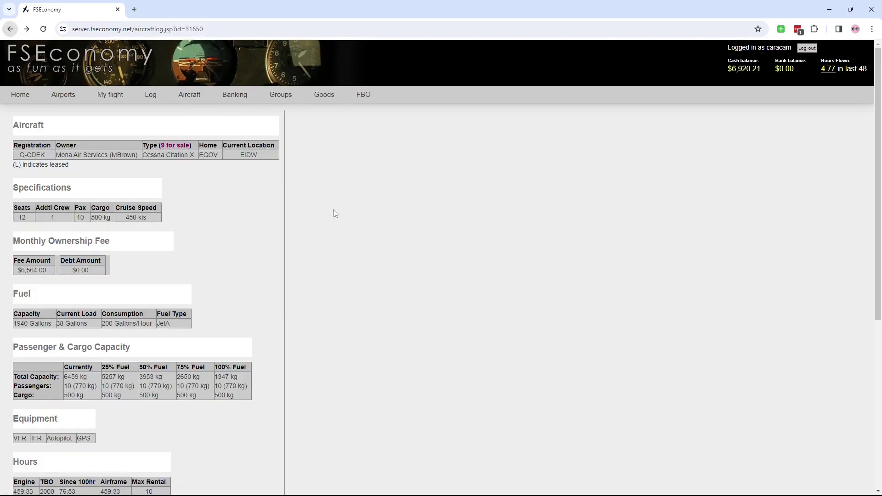
# Search the airports by ICAO code for SKBO
pyautogui.click(63, 95)
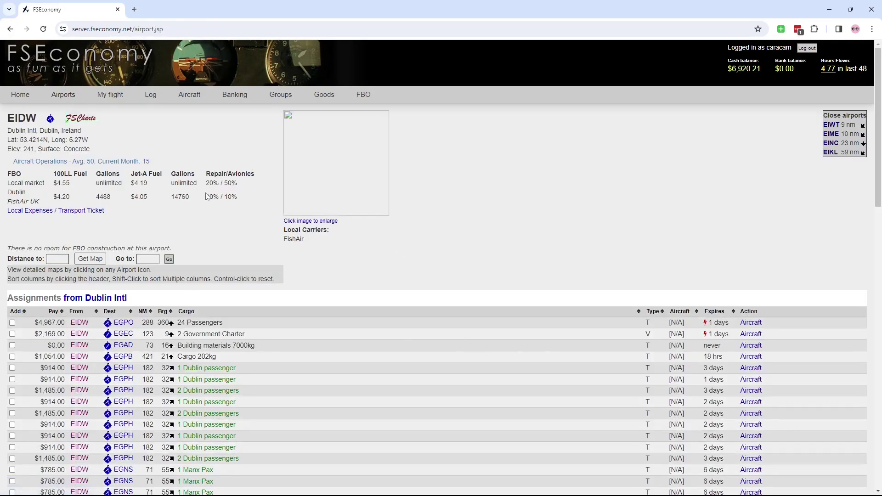
pyautogui.scroll(-15, 216, 319)
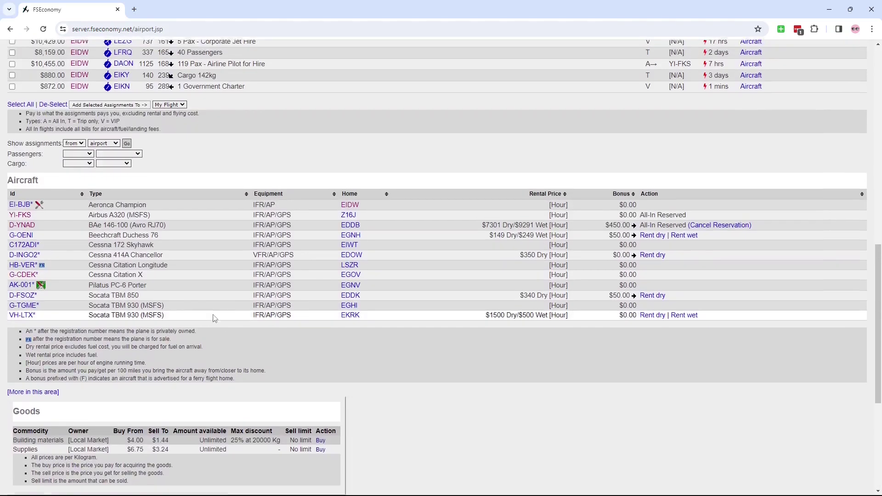
pyautogui.scroll(-5, 215, 319)
pyautogui.click(56, 314)
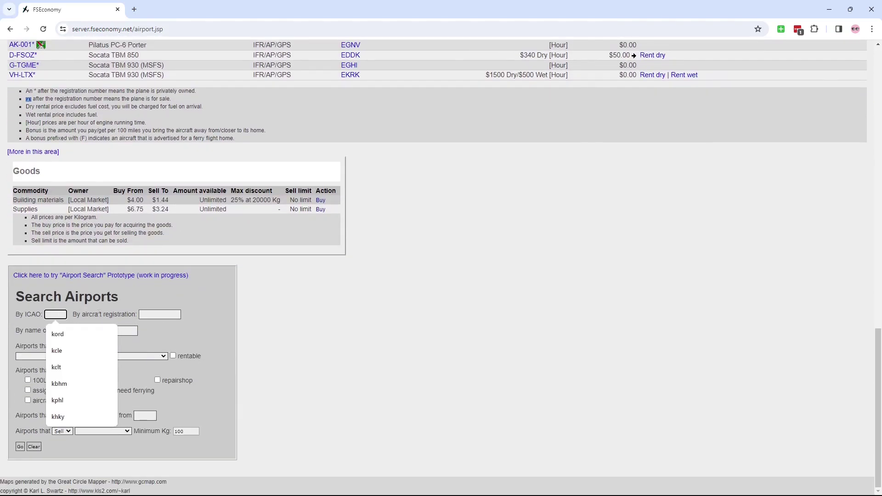
pyautogui.write('skabo')
pyautogui.press('Return')
# Look through the assignments departing from Eldorado Intl (SKBO), checking their pay, destinations and cargo
pyautogui.scroll(-15, 468, 215)
pyautogui.scroll(10, 468, 220)
pyautogui.scroll(6, 736, 300)
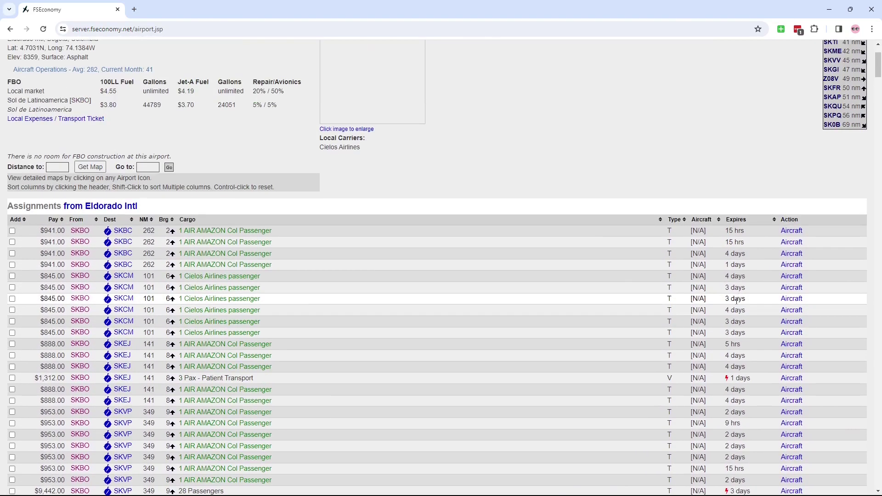
pyautogui.scroll(-20, 737, 299)
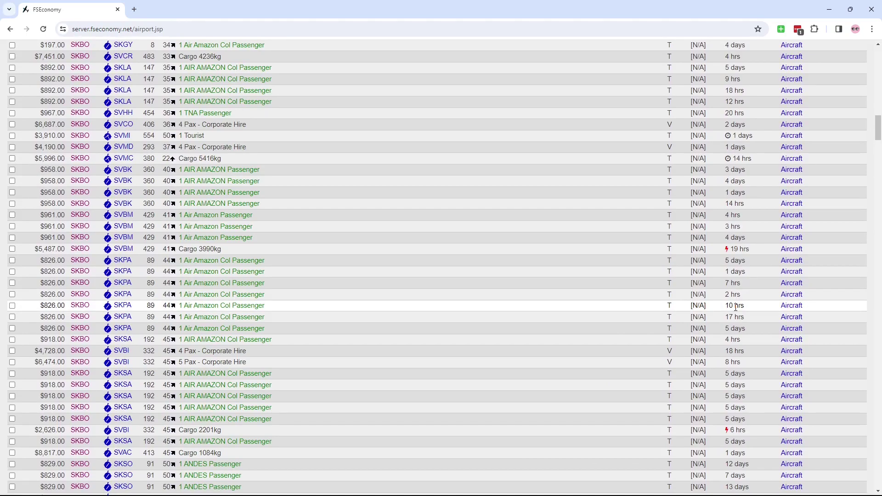
pyautogui.scroll(-17, 736, 306)
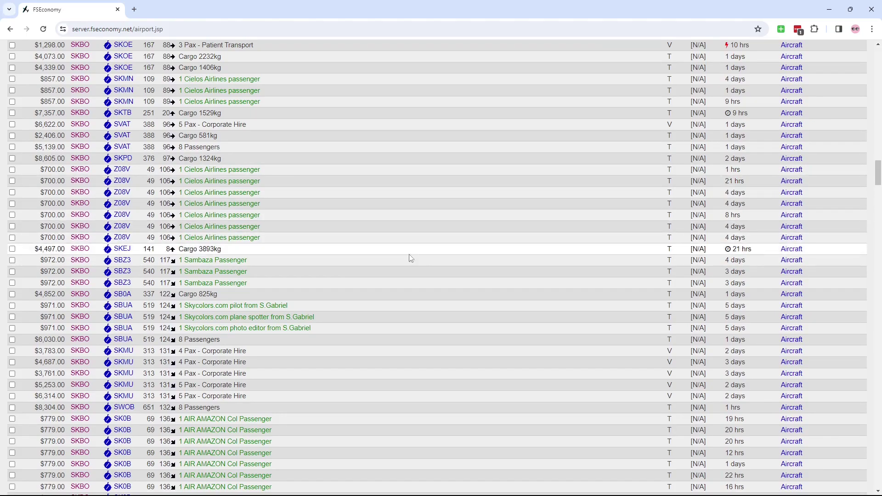
pyautogui.scroll(-7, 408, 257)
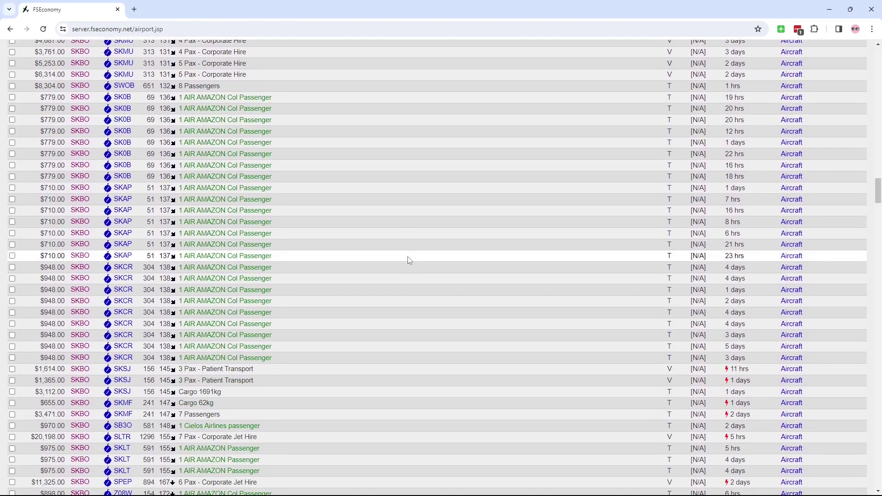
# Examine the full list of SKBO assignments down to the aircraft available there, comparing assignment types and expiry times
pyautogui.scroll(-14, 410, 261)
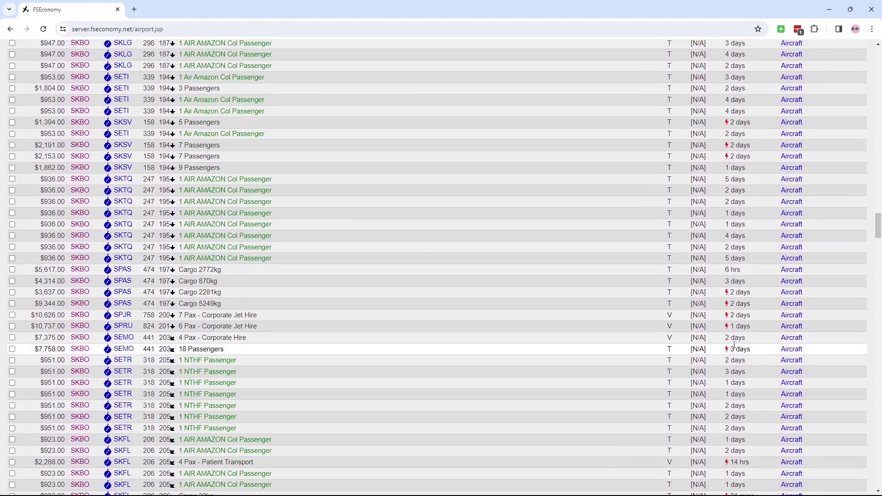
pyautogui.moveTo(877, 227); pyautogui.dragTo(877, 53)
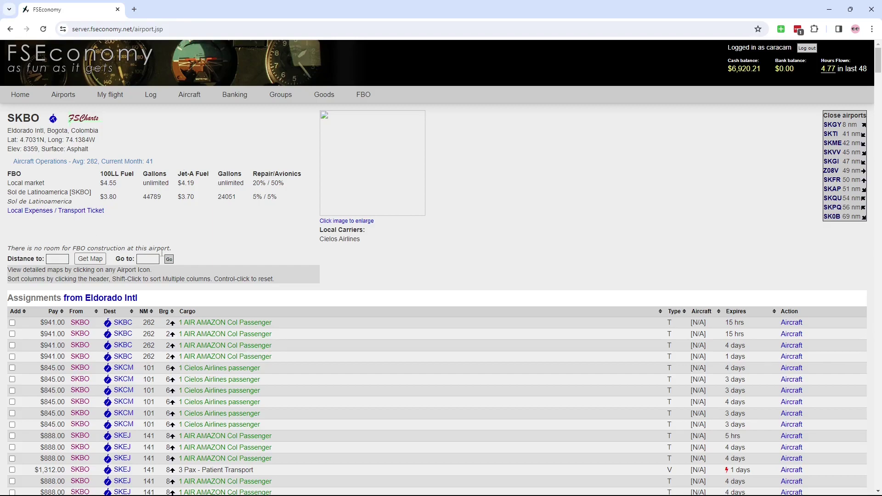
pyautogui.scroll(-10, 443, 229)
pyautogui.scroll(-20, 445, 237)
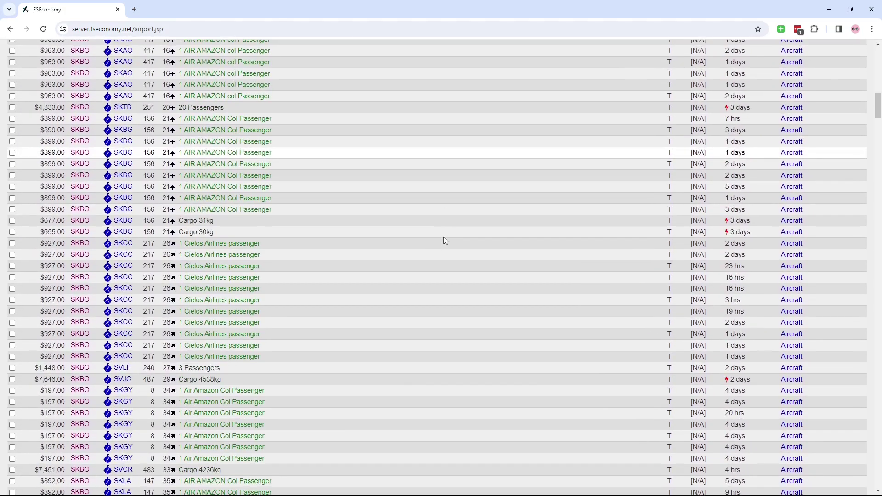
pyautogui.scroll(-20, 439, 246)
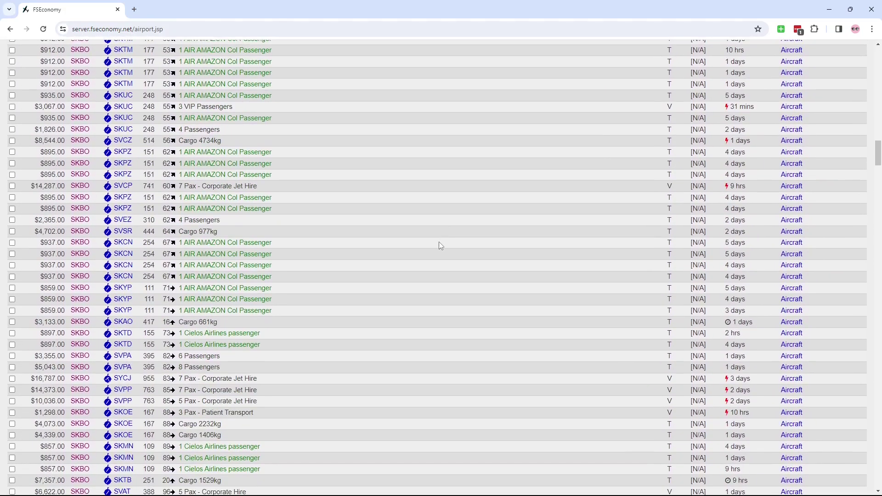
pyautogui.scroll(-20, 436, 248)
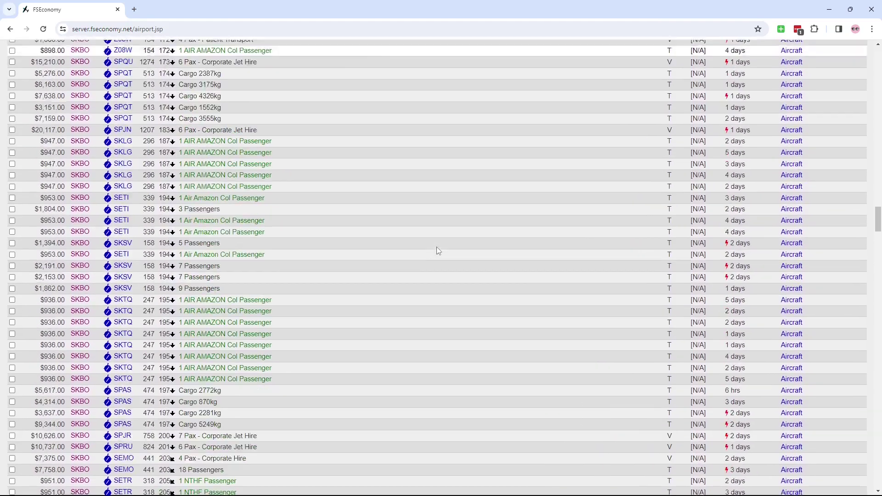
pyautogui.scroll(-20, 423, 264)
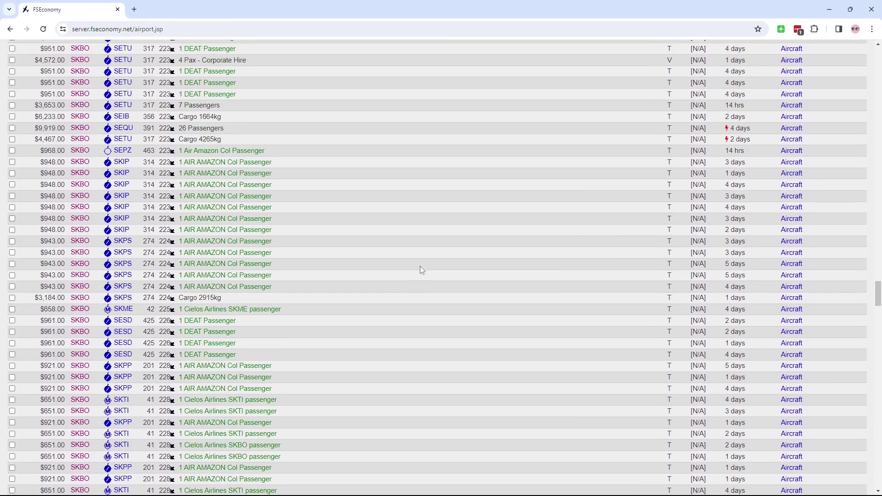
pyautogui.scroll(9, 417, 277)
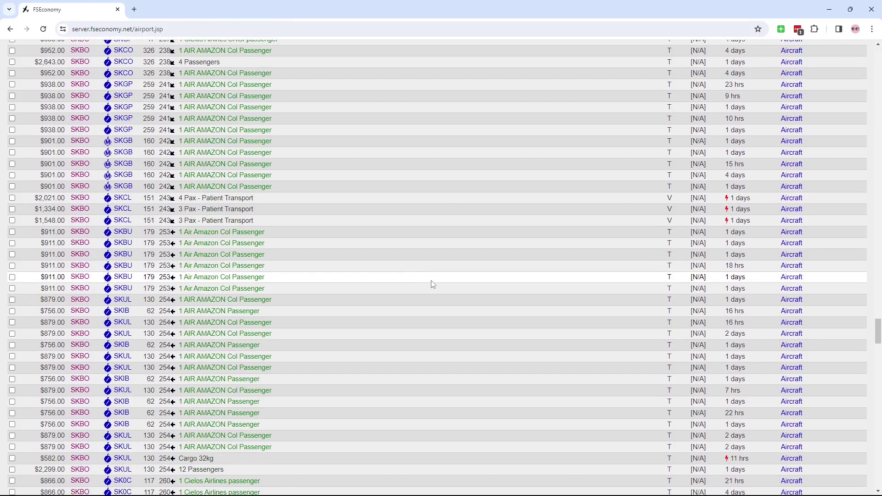
pyautogui.scroll(-20, 431, 283)
pyautogui.scroll(-12, 434, 287)
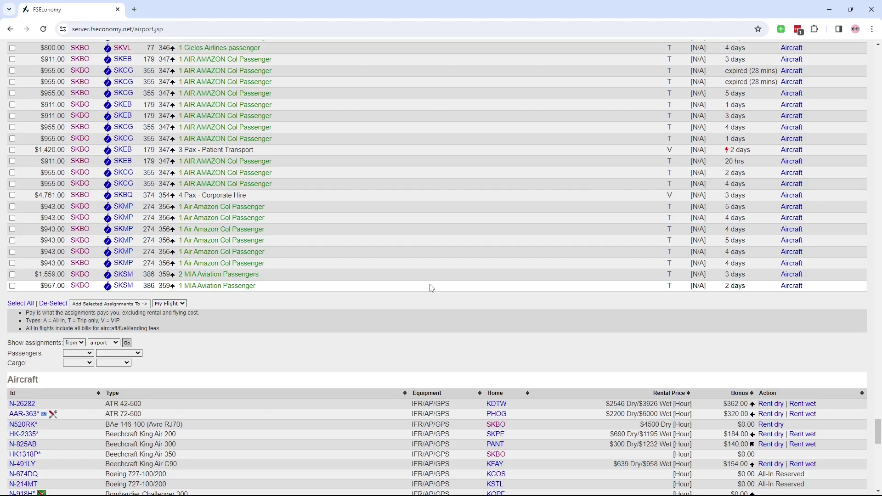
pyautogui.scroll(3, 752, 115)
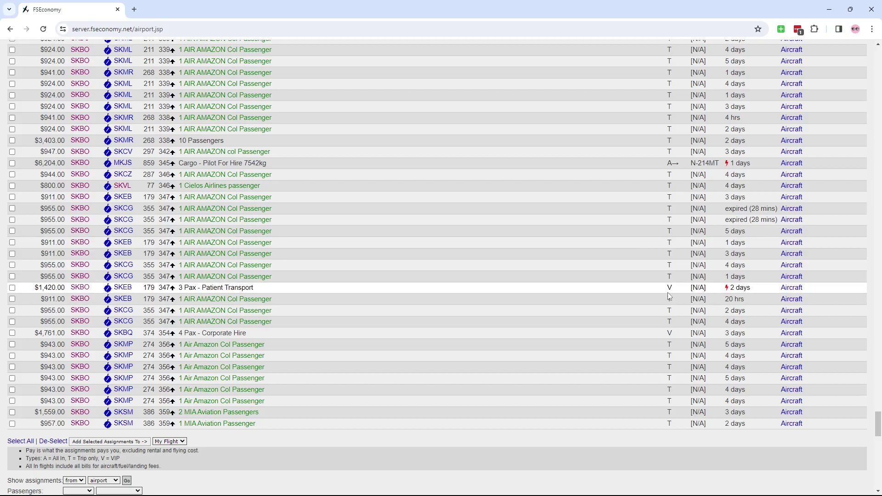
# Reload the SKBO airport page, resubmitting its form data, and recheck the expiry times of the assignments
pyautogui.click(43, 29)
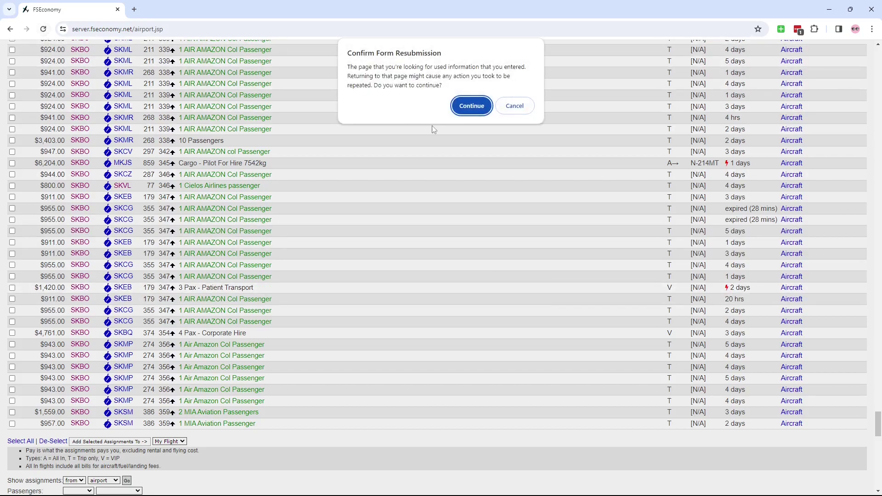
pyautogui.press('Return')
pyautogui.scroll(10, 762, 345)
pyautogui.scroll(-15, 763, 345)
pyautogui.scroll(9, 751, 346)
pyautogui.scroll(10, 750, 349)
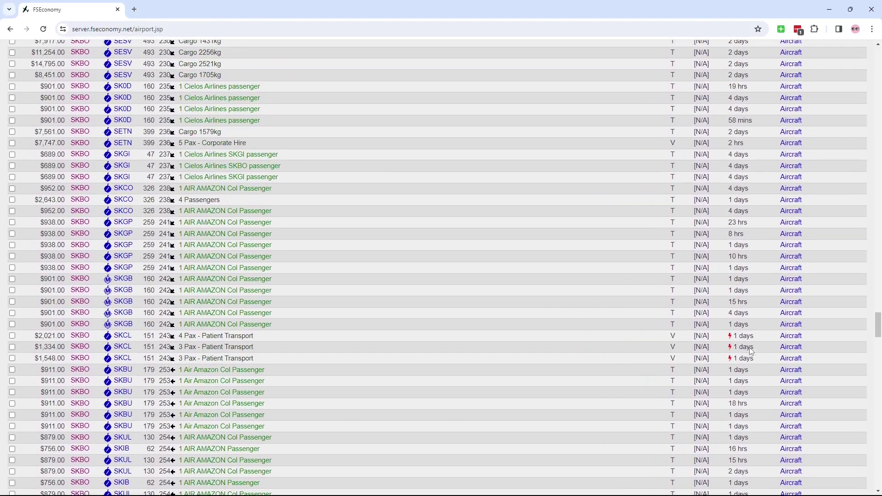
pyautogui.scroll(15, 751, 352)
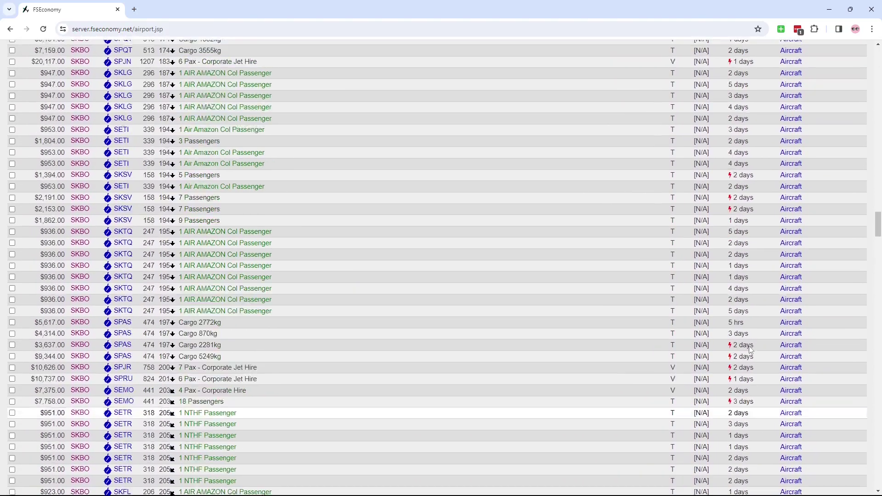
pyautogui.scroll(20, 750, 350)
# Sort the SKBO assignments by distance in ascending order and review the shortest trips
pyautogui.moveTo(878, 140); pyautogui.dragTo(879, 78)
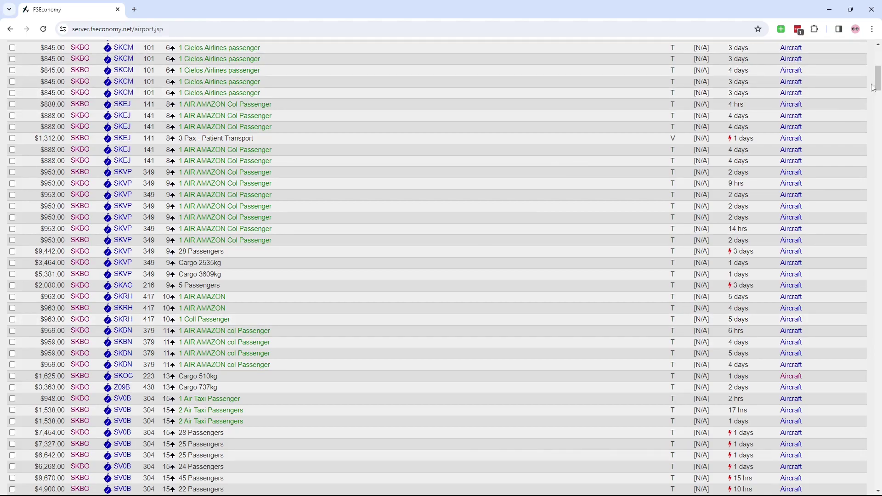
pyautogui.scroll(7, 877, 79)
pyautogui.click(143, 312)
pyautogui.scroll(-3, 345, 342)
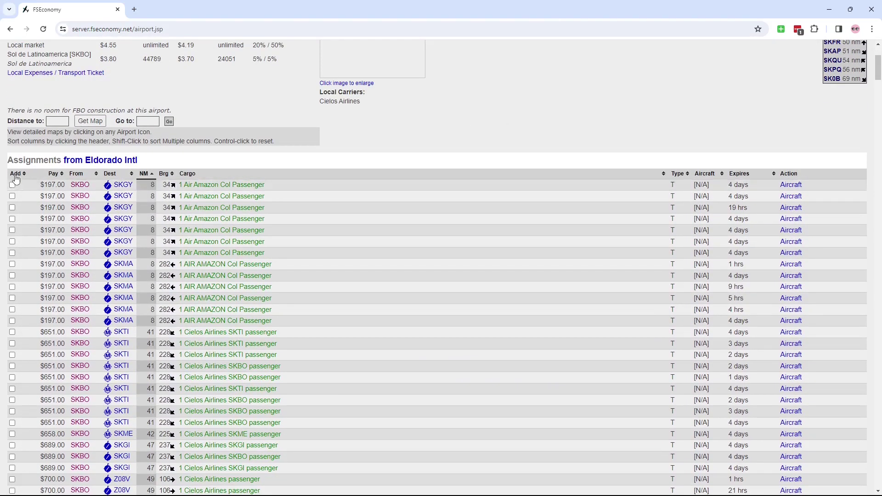
pyautogui.scroll(-3, 229, 275)
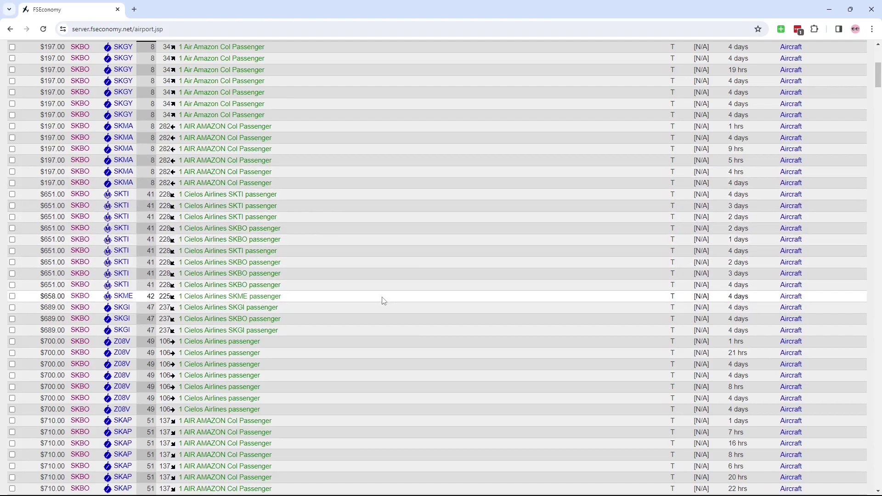
pyautogui.scroll(-2, 70, 270)
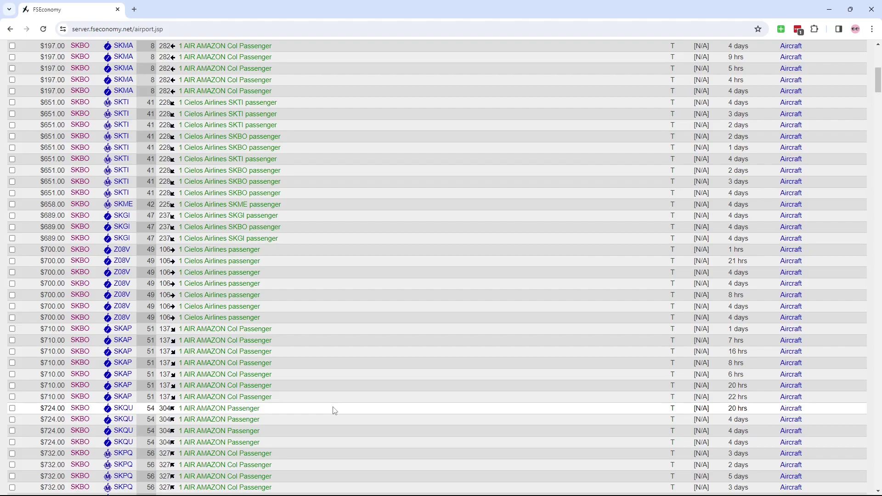
pyautogui.scroll(-5, 445, 269)
pyautogui.scroll(-3, 445, 270)
pyautogui.scroll(20, 445, 269)
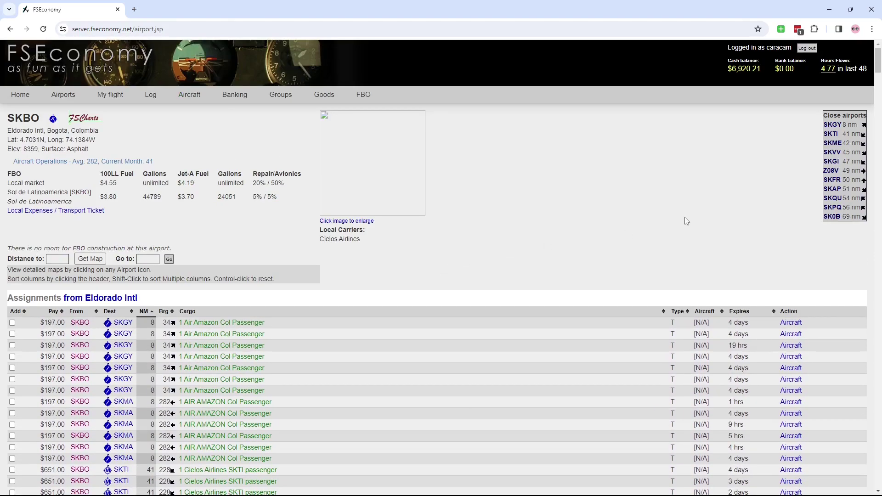